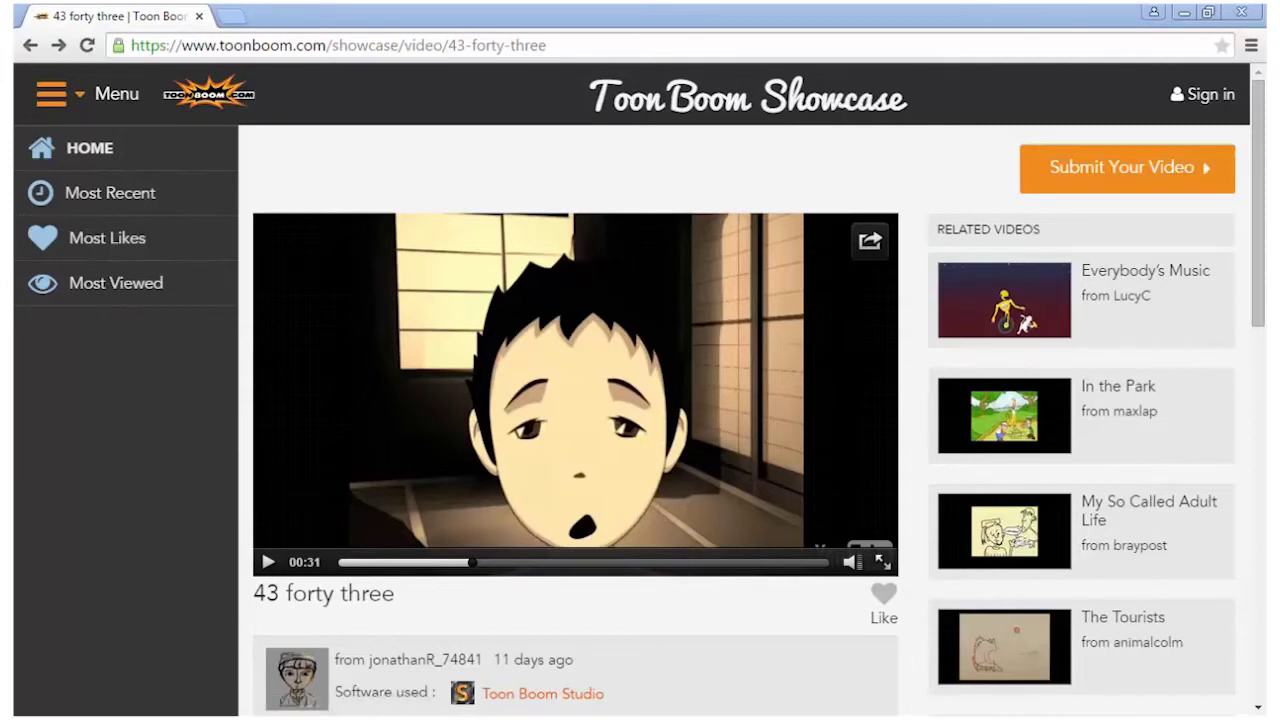
# Step: Switch from the browser to Harmony's empty NewScene with its single Drawing layer
pyautogui.hotkey('alt', 'Tab')
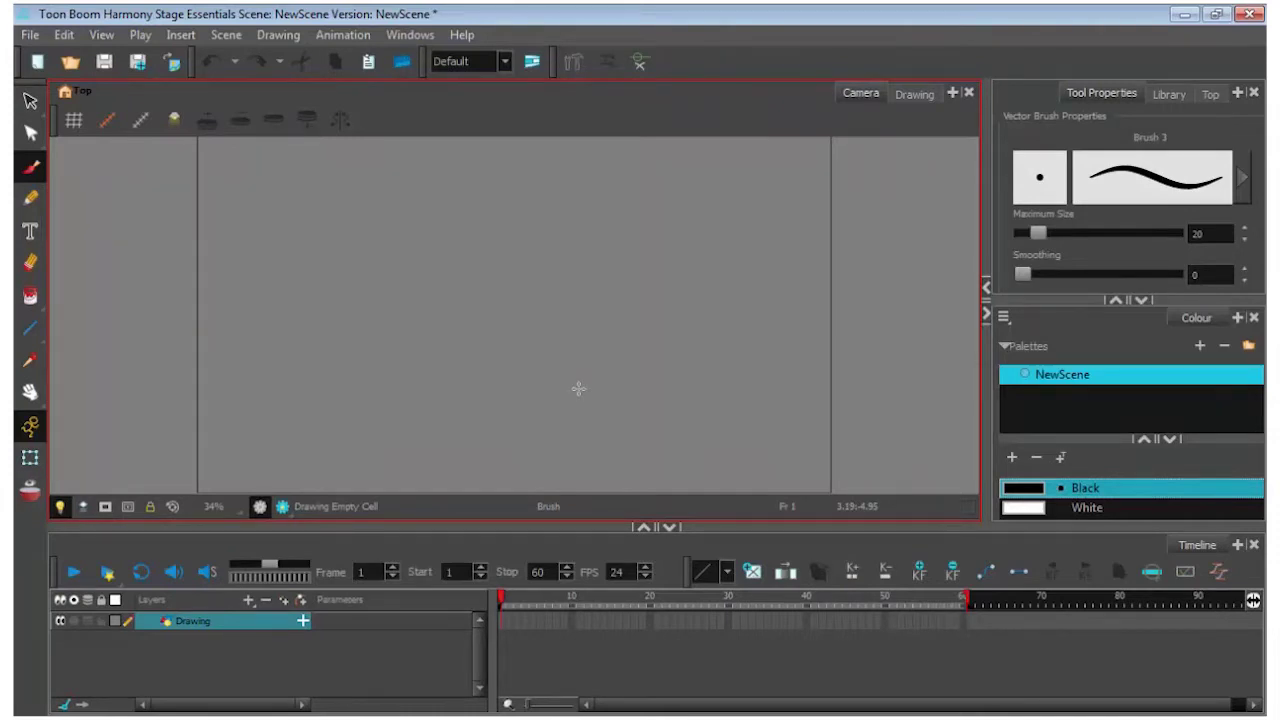
# Step: Pick the Red swatch as drawing colour and rename the Drawing layer to 'sketch'
pyautogui.click(1143, 440)
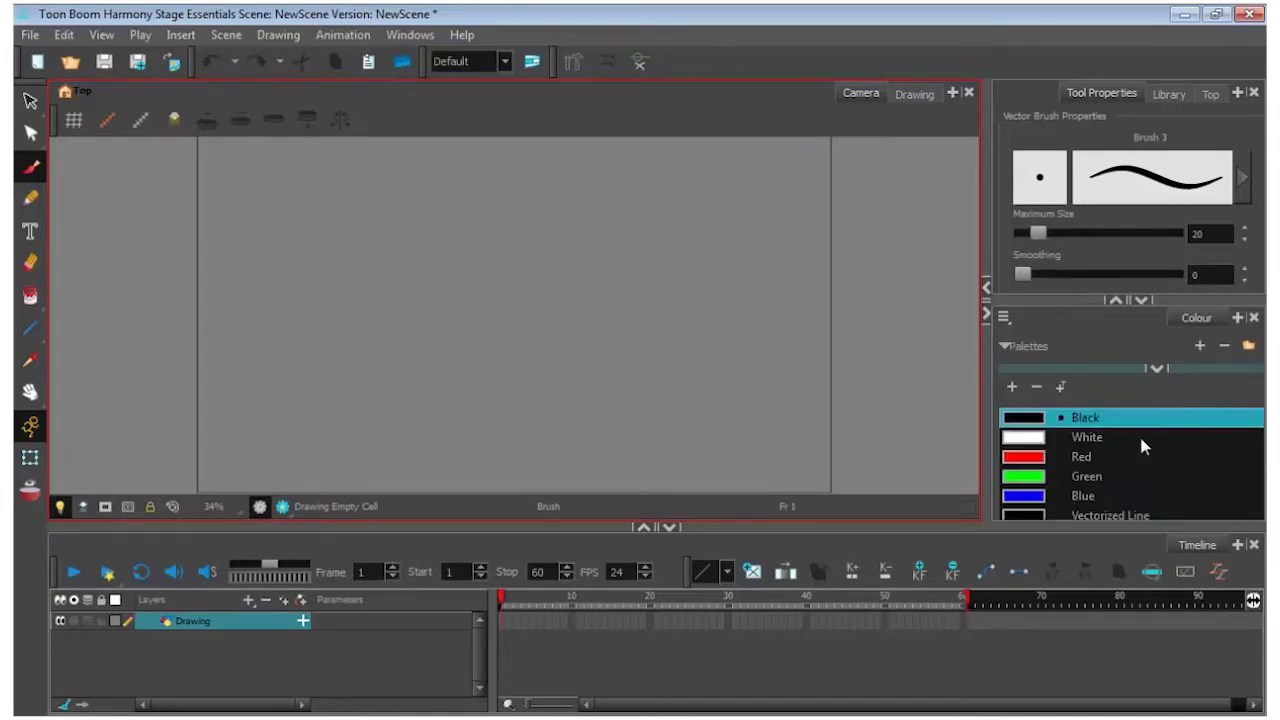
pyautogui.click(1088, 462)
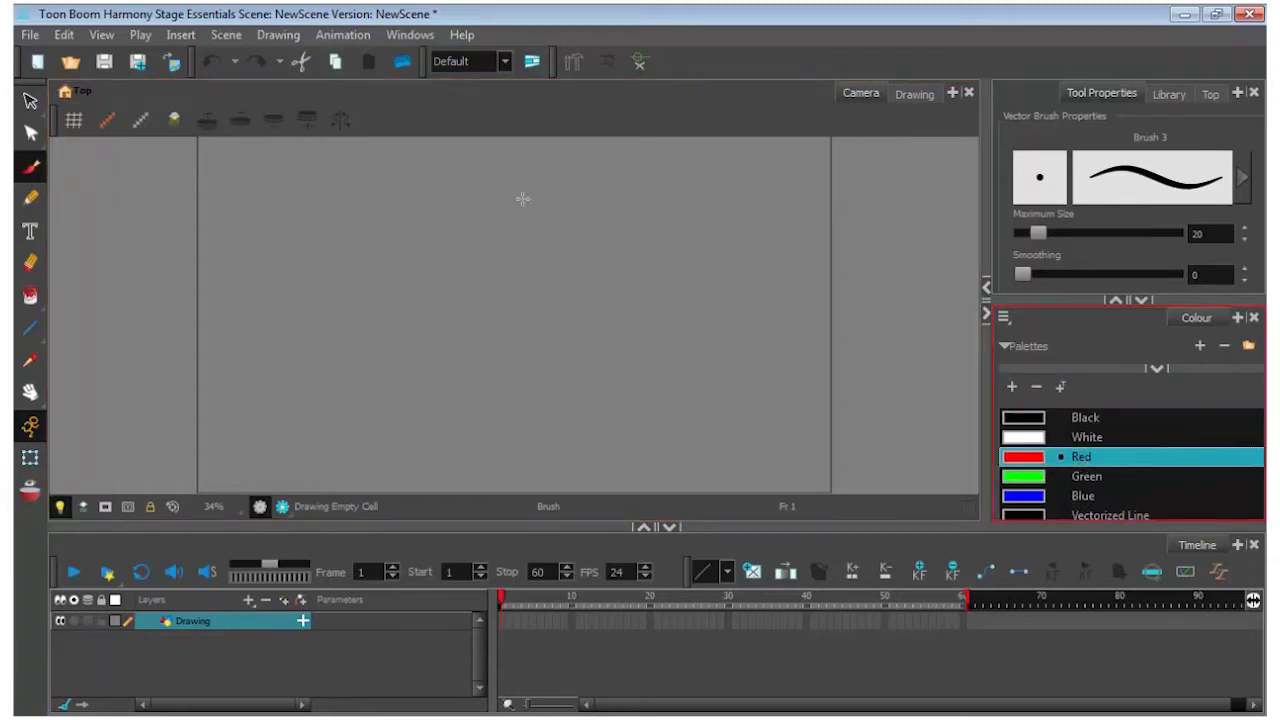
pyautogui.doubleClick(196, 622)
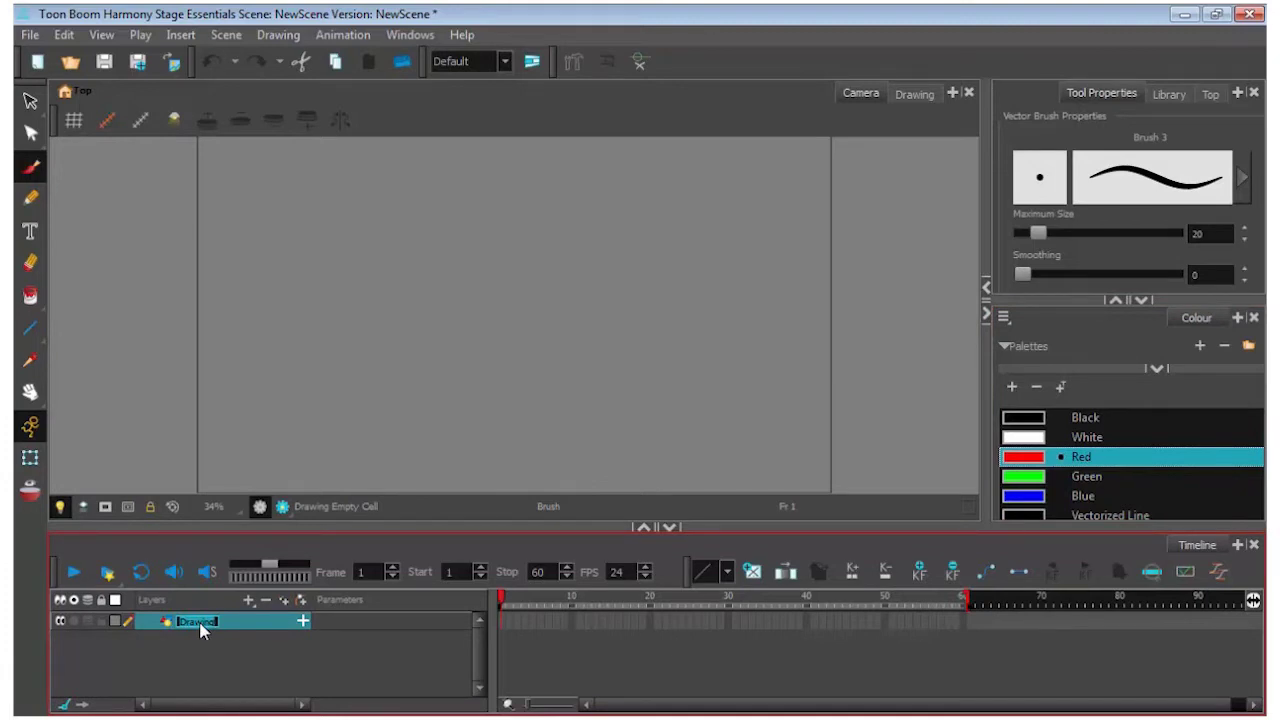
pyautogui.write('F')
pyautogui.click(501, 621)
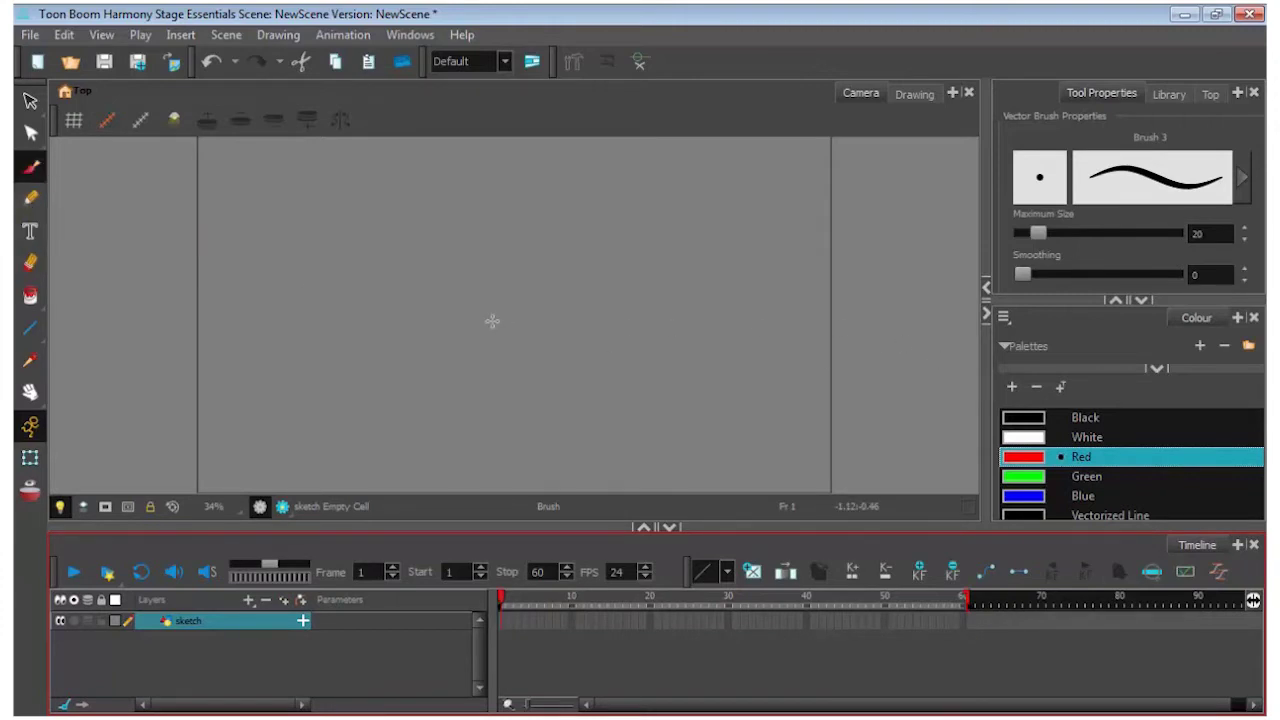
pyautogui.moveTo(655, 173)
pyautogui.mouseDown()
pyautogui.moveTo(613, 204)
pyautogui.moveTo(596, 266)
pyautogui.moveTo(596, 362)
pyautogui.mouseUp()
pyautogui.moveTo(693, 238); pyautogui.dragTo(629, 438)
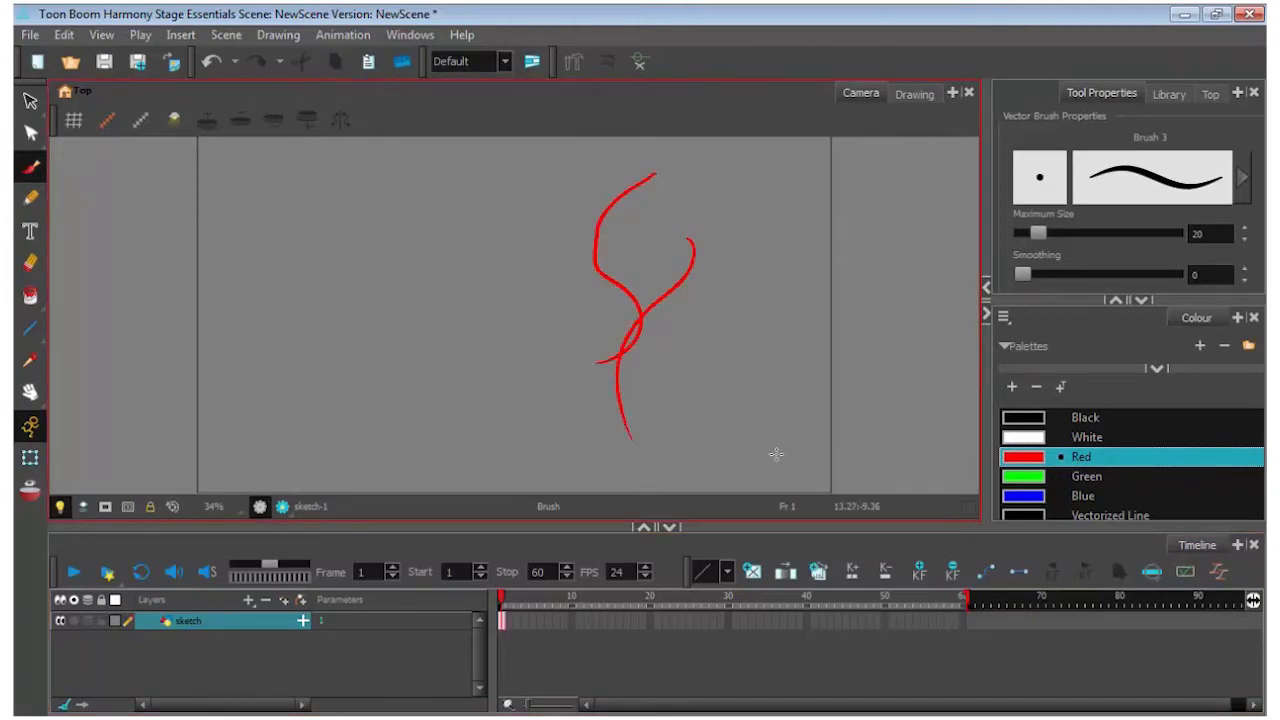
pyautogui.hotkey('ctrl', 'z')
pyautogui.hotkey('ctrl', 'z')
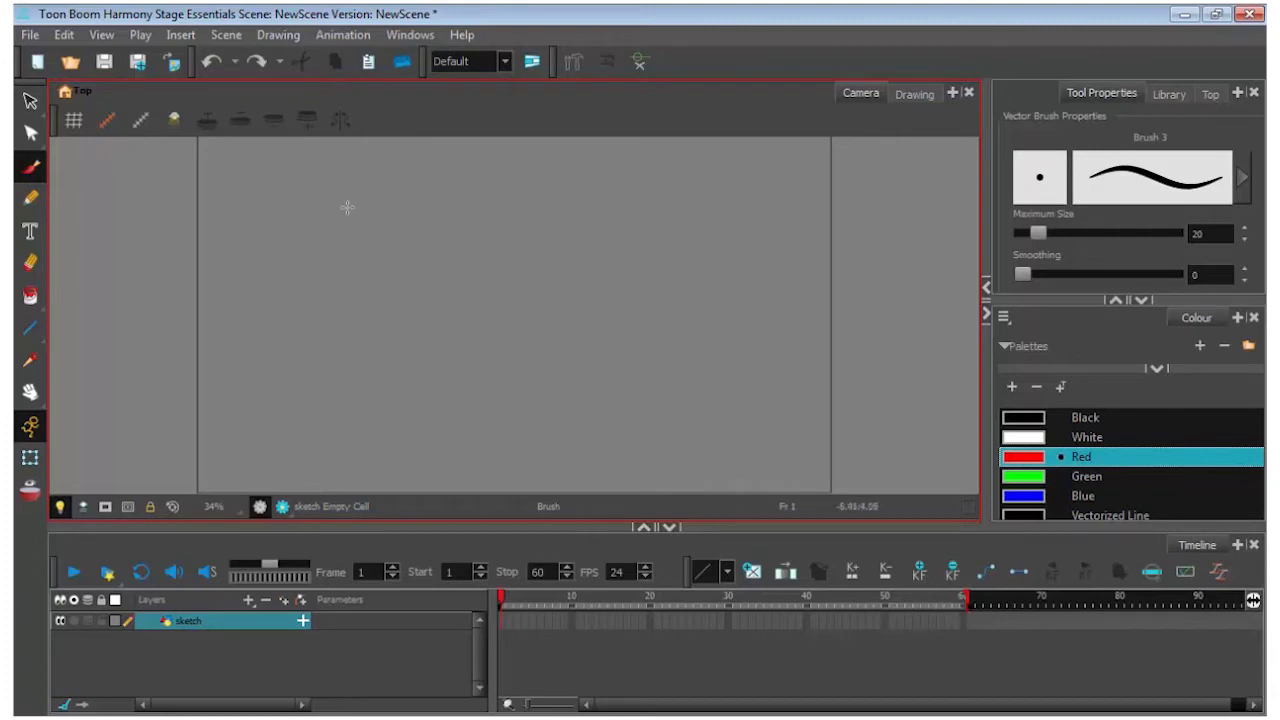
pyautogui.moveTo(367, 189)
pyautogui.mouseDown()
pyautogui.moveTo(313, 196)
pyautogui.moveTo(278, 257)
pyautogui.moveTo(282, 324)
pyautogui.moveTo(335, 364)
pyautogui.moveTo(384, 311)
pyautogui.moveTo(393, 238)
pyautogui.moveTo(376, 193)
pyautogui.moveTo(335, 197)
pyautogui.moveTo(367, 238)
pyautogui.mouseUp()
pyautogui.moveTo(372, 221)
pyautogui.mouseDown()
pyautogui.moveTo(367, 238)
pyautogui.moveTo(388, 231)
pyautogui.mouseUp()
pyautogui.moveTo(268, 209)
pyautogui.mouseDown()
pyautogui.moveTo(310, 234)
pyautogui.moveTo(301, 217)
pyautogui.mouseUp()
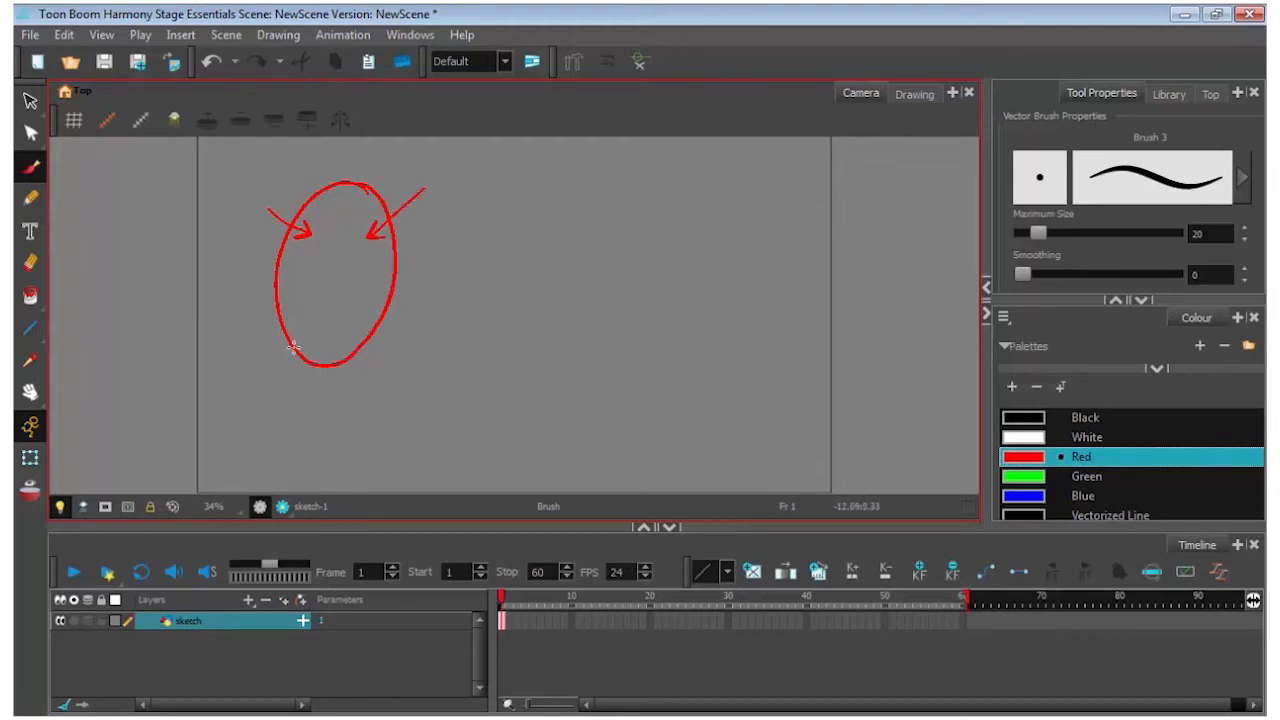
pyautogui.moveTo(277, 250); pyautogui.dragTo(266, 320)
pyautogui.moveTo(396, 238); pyautogui.dragTo(404, 297)
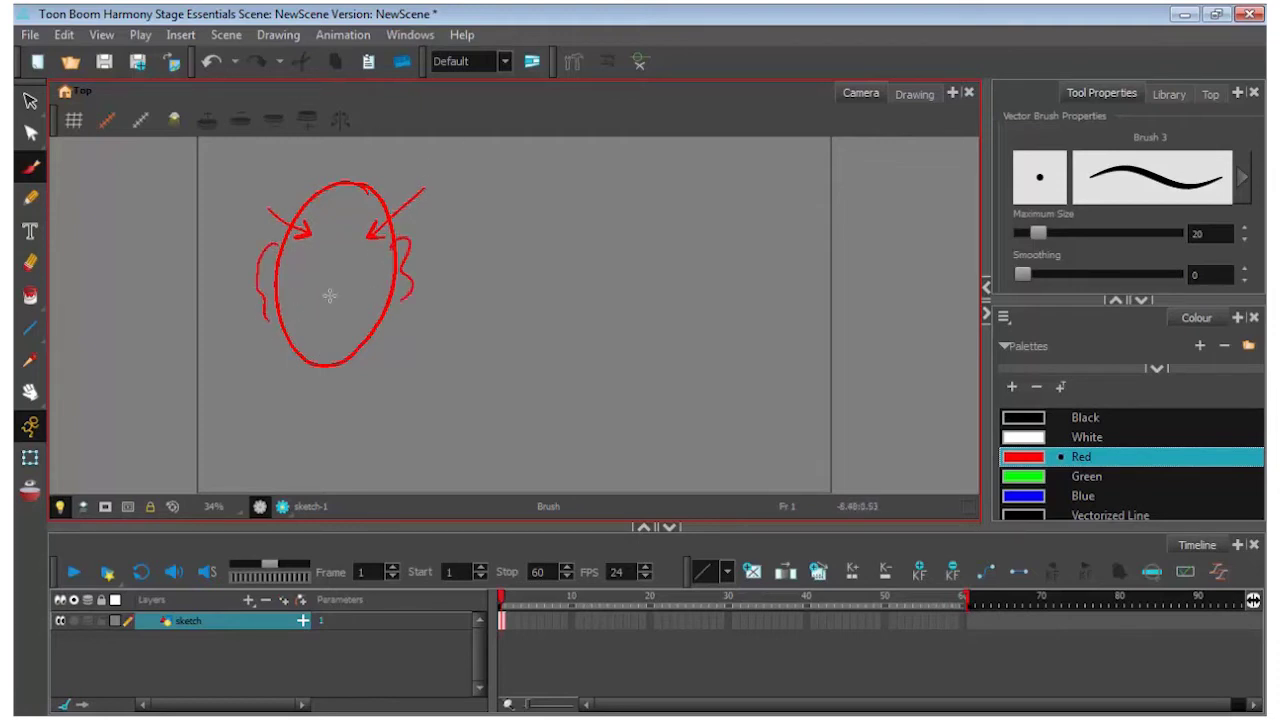
pyautogui.moveTo(333, 260)
pyautogui.mouseDown()
pyautogui.moveTo(343, 300)
pyautogui.moveTo(325, 306)
pyautogui.mouseUp()
pyautogui.moveTo(310, 257); pyautogui.dragTo(362, 258)
pyautogui.hotkey('ctrl', 'z')
pyautogui.hotkey('ctrl', 'z')
pyautogui.hotkey('ctrl', 'z')
pyautogui.hotkey('ctrl', 'z')
pyautogui.hotkey('ctrl', 'z')
pyautogui.hotkey('ctrl', 'z')
pyautogui.hotkey('ctrl', 'z')
pyautogui.hotkey('ctrl', 'z')
pyautogui.hotkey('ctrl', 'z')
pyautogui.hotkey('ctrl', 'z')
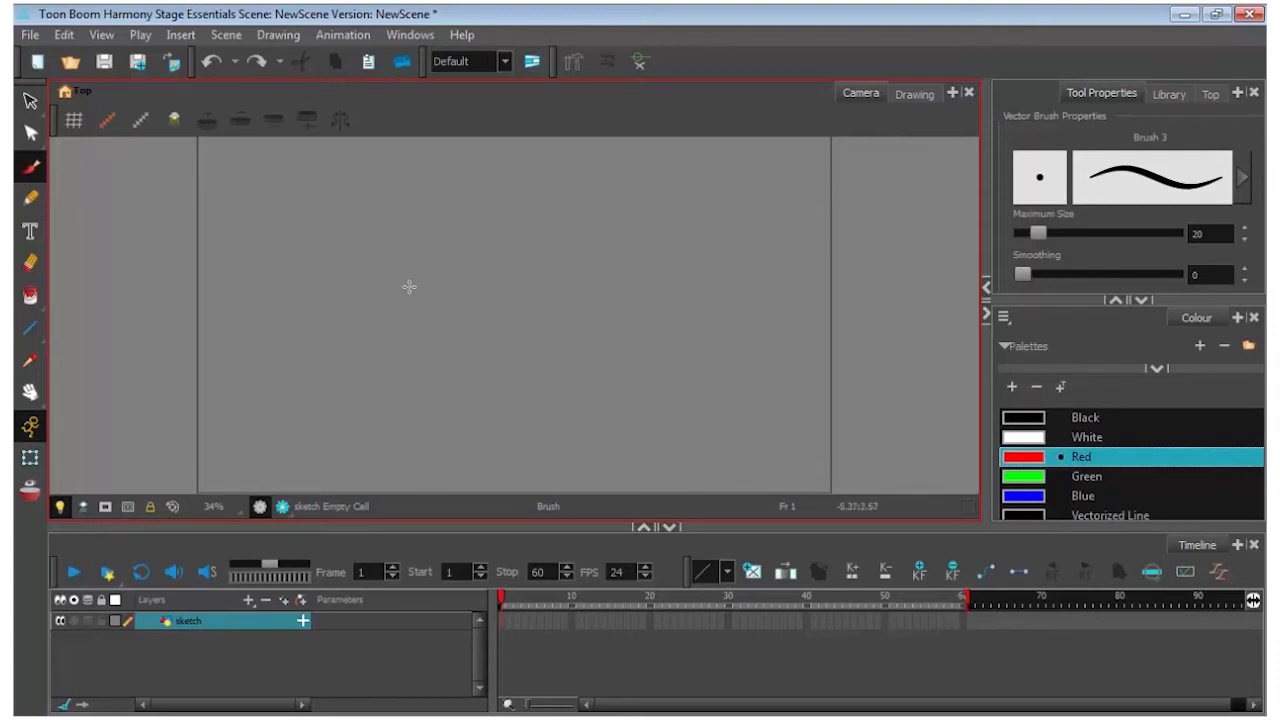
pyautogui.moveTo(391, 254)
pyautogui.mouseDown()
pyautogui.moveTo(373, 219)
pyautogui.moveTo(315, 213)
pyautogui.moveTo(271, 278)
pyautogui.moveTo(273, 345)
pyautogui.moveTo(316, 385)
pyautogui.moveTo(373, 352)
pyautogui.moveTo(383, 236)
pyautogui.mouseUp()
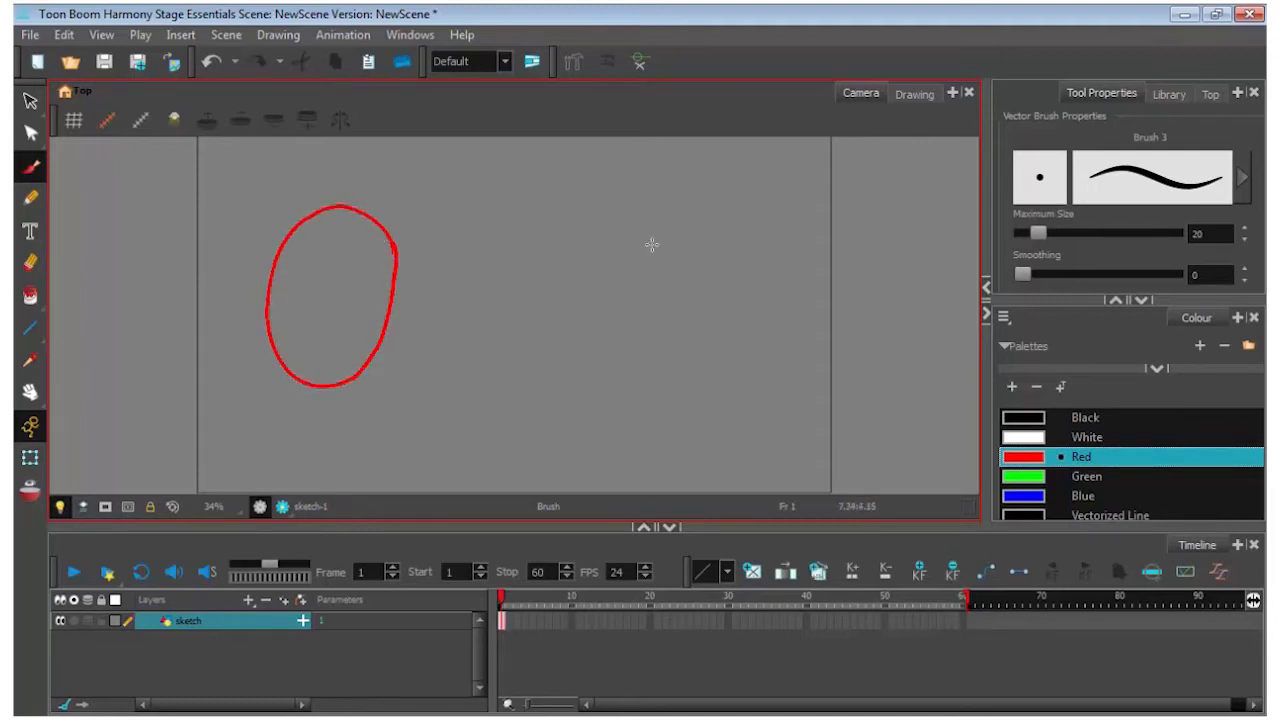
pyautogui.moveTo(683, 218)
pyautogui.mouseDown()
pyautogui.moveTo(632, 219)
pyautogui.moveTo(587, 311)
pyautogui.moveTo(611, 389)
pyautogui.moveTo(703, 351)
pyautogui.moveTo(718, 266)
pyautogui.moveTo(652, 218)
pyautogui.mouseUp()
pyautogui.moveTo(408, 175); pyautogui.dragTo(343, 282)
pyautogui.moveTo(345, 256); pyautogui.dragTo(370, 262)
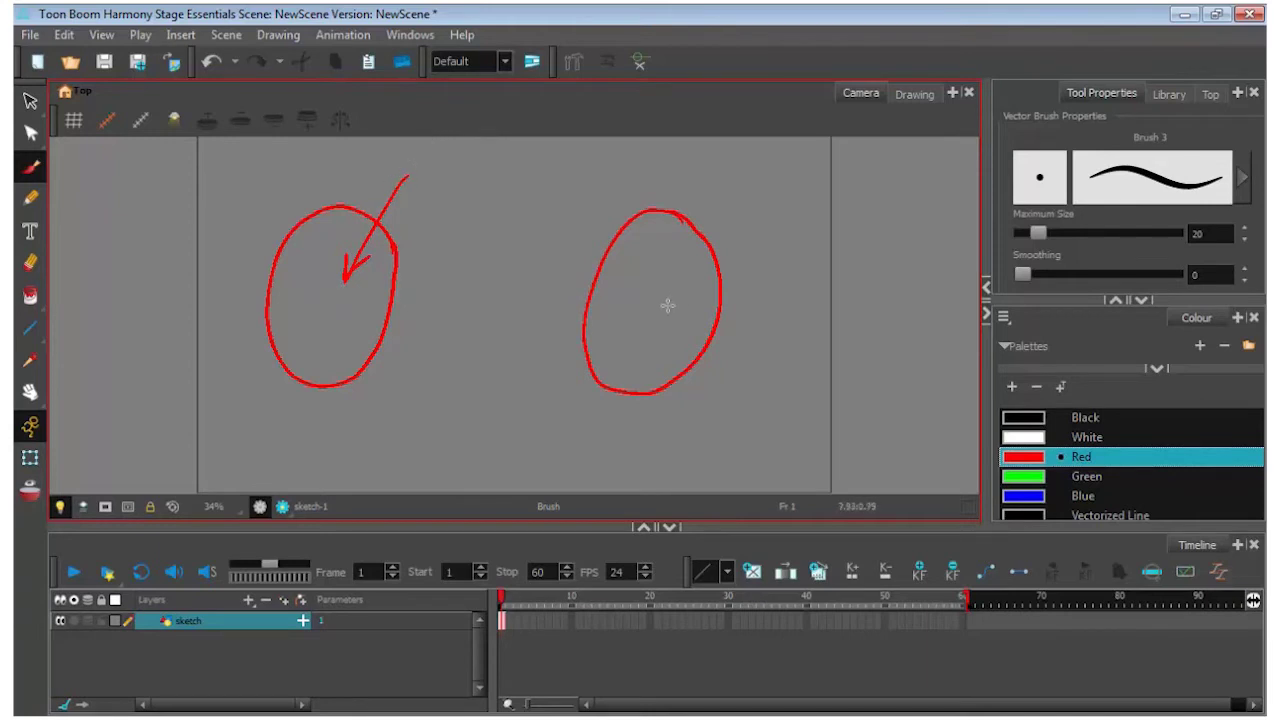
pyautogui.moveTo(656, 307)
pyautogui.mouseDown()
pyautogui.moveTo(734, 198)
pyautogui.moveTo(724, 228)
pyautogui.mouseUp()
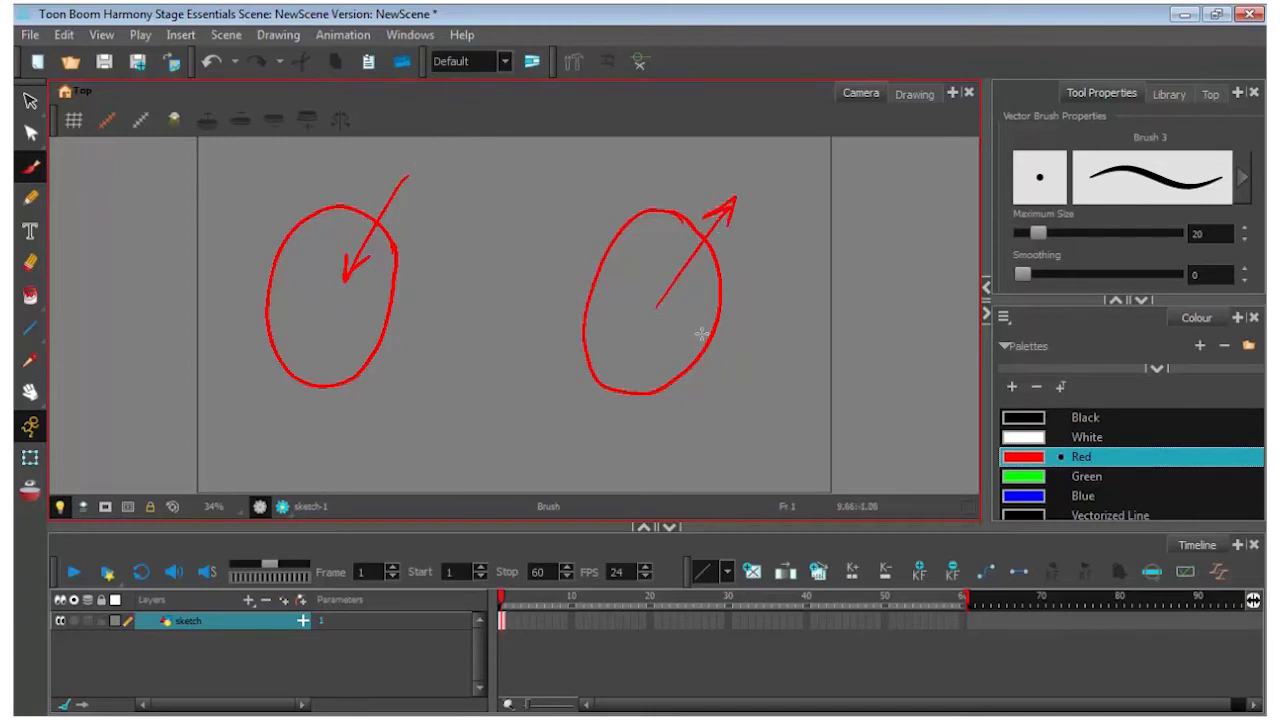
pyautogui.moveTo(648, 292)
pyautogui.mouseDown()
pyautogui.moveTo(648, 331)
pyautogui.moveTo(660, 319)
pyautogui.mouseUp()
pyautogui.hotkey('ctrl', 'a')
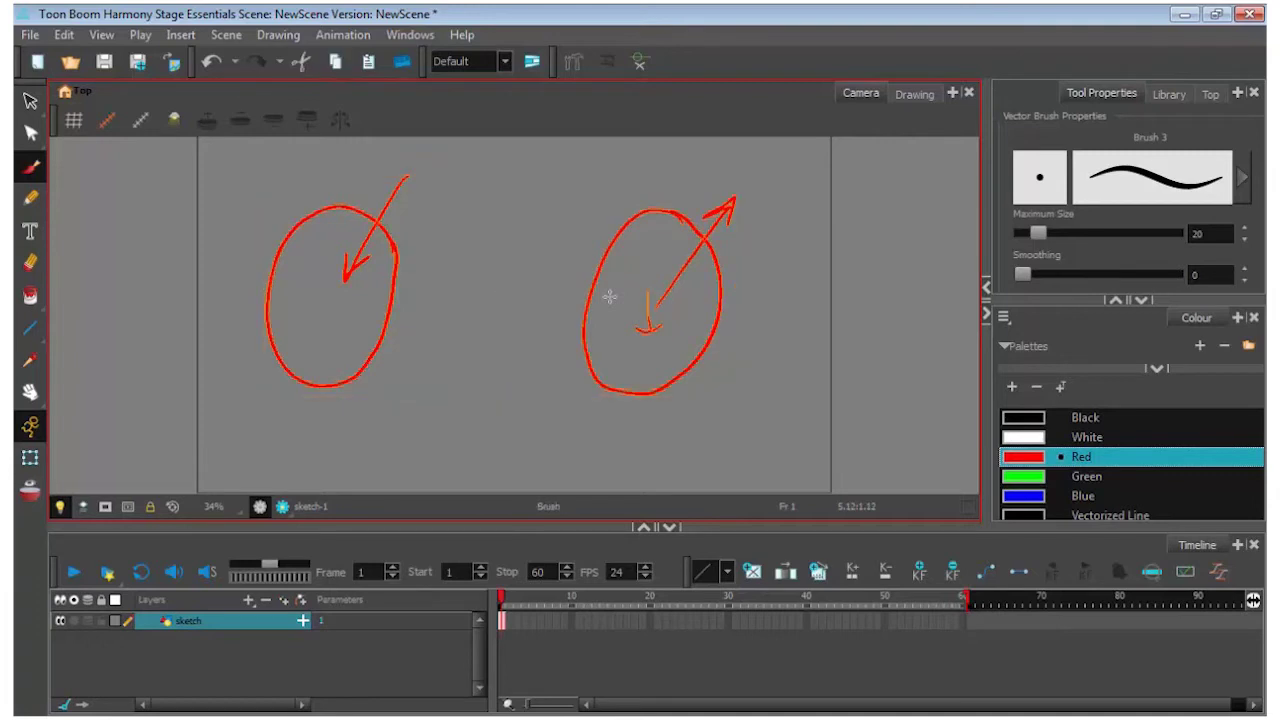
pyautogui.press('Delete')
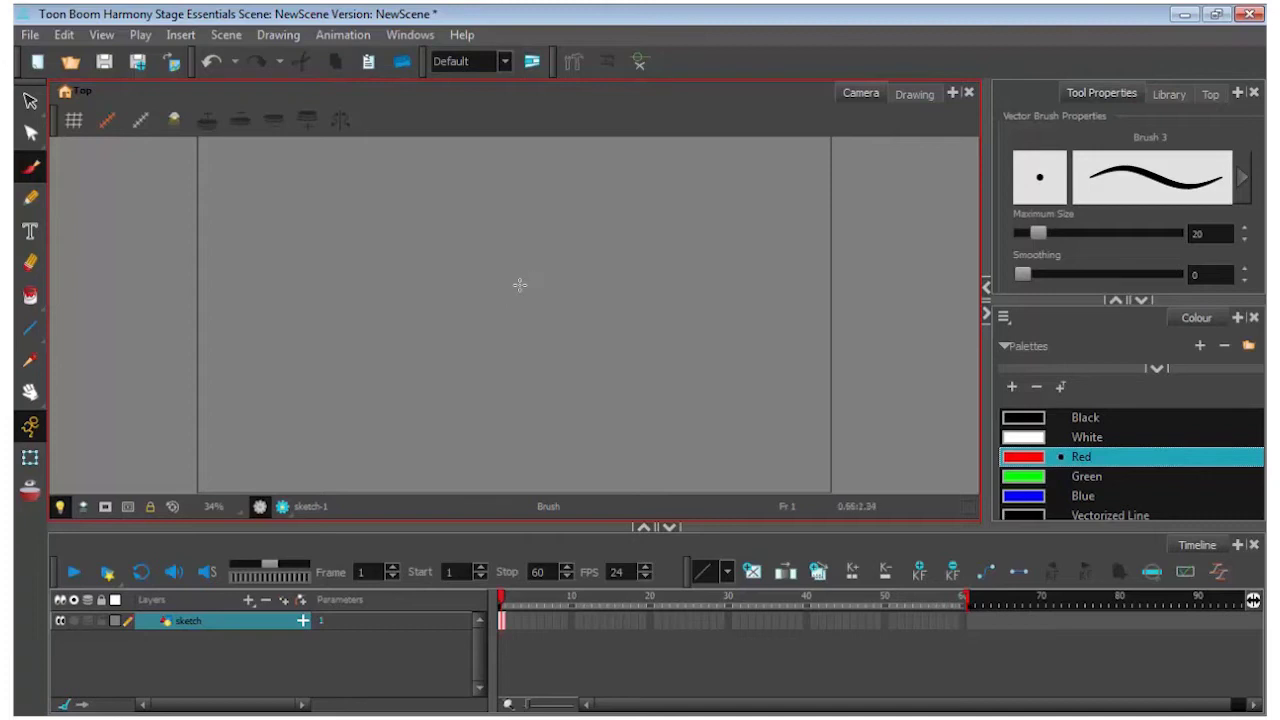
# Step: Brush a red eye with upper and lower lids, closed sides, iris and pupil
pyautogui.moveTo(514, 286); pyautogui.dragTo(611, 261)
pyautogui.moveTo(517, 317); pyautogui.dragTo(604, 313)
pyautogui.moveTo(530, 272); pyautogui.dragTo(536, 318)
pyautogui.moveTo(586, 264); pyautogui.dragTo(596, 314)
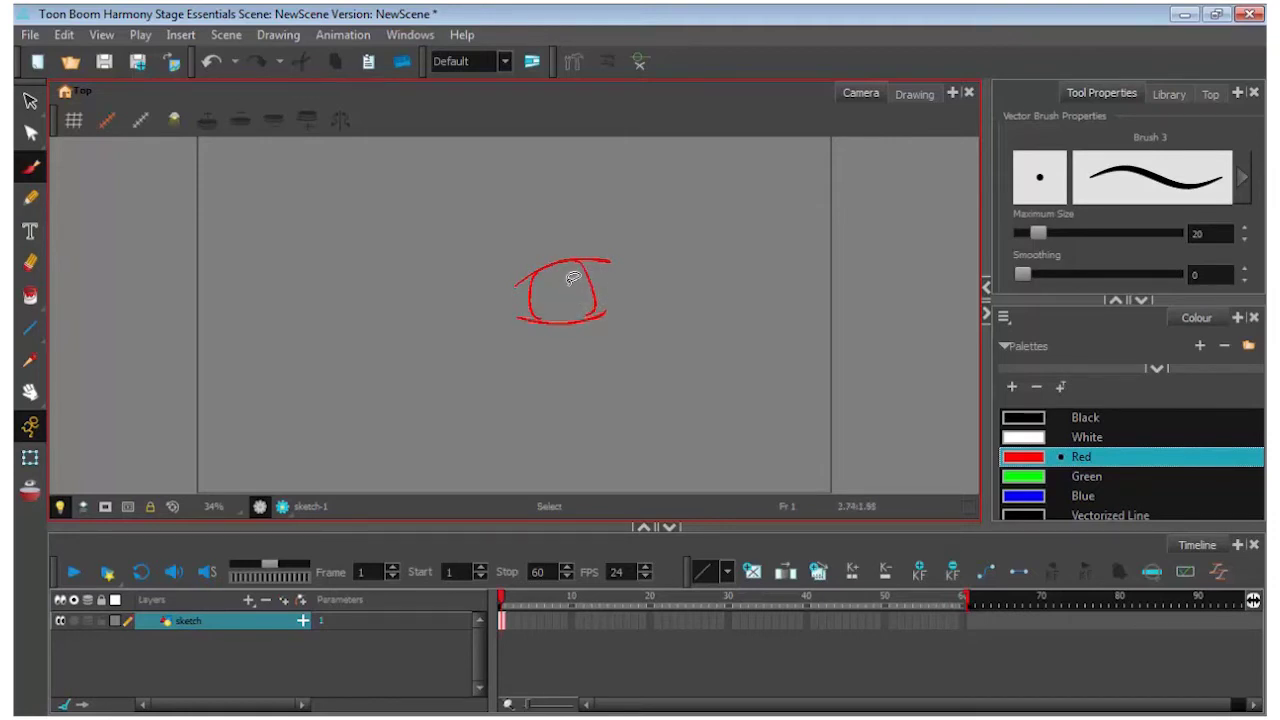
pyautogui.hotkey('ctrl', 'z')
pyautogui.hotkey('ctrl', 'z')
pyautogui.moveTo(533, 272); pyautogui.dragTo(538, 320)
pyautogui.moveTo(590, 262); pyautogui.dragTo(596, 318)
pyautogui.moveTo(567, 266)
pyautogui.mouseDown()
pyautogui.moveTo(545, 289)
pyautogui.moveTo(582, 272)
pyautogui.moveTo(548, 296)
pyautogui.moveTo(540, 283)
pyautogui.mouseUp()
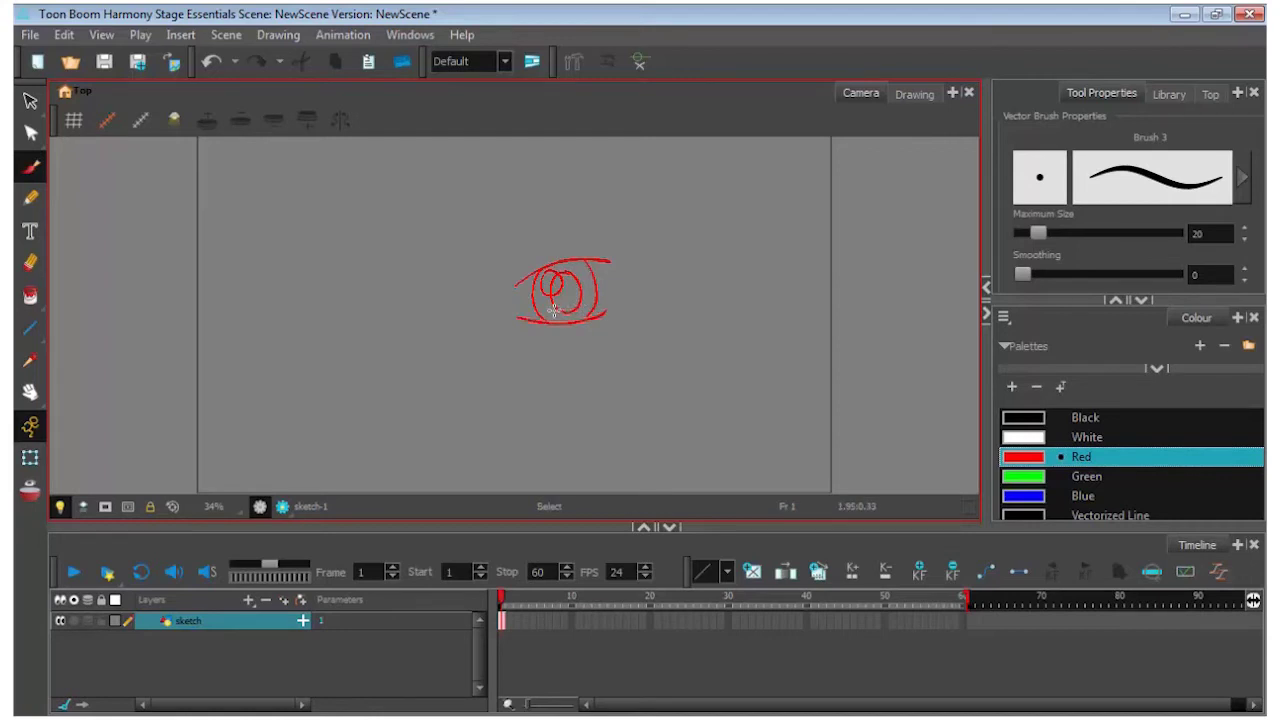
# Step: Select all eye strokes and move the eye right and slightly up
pyautogui.hotkey('ctrl', 'a')
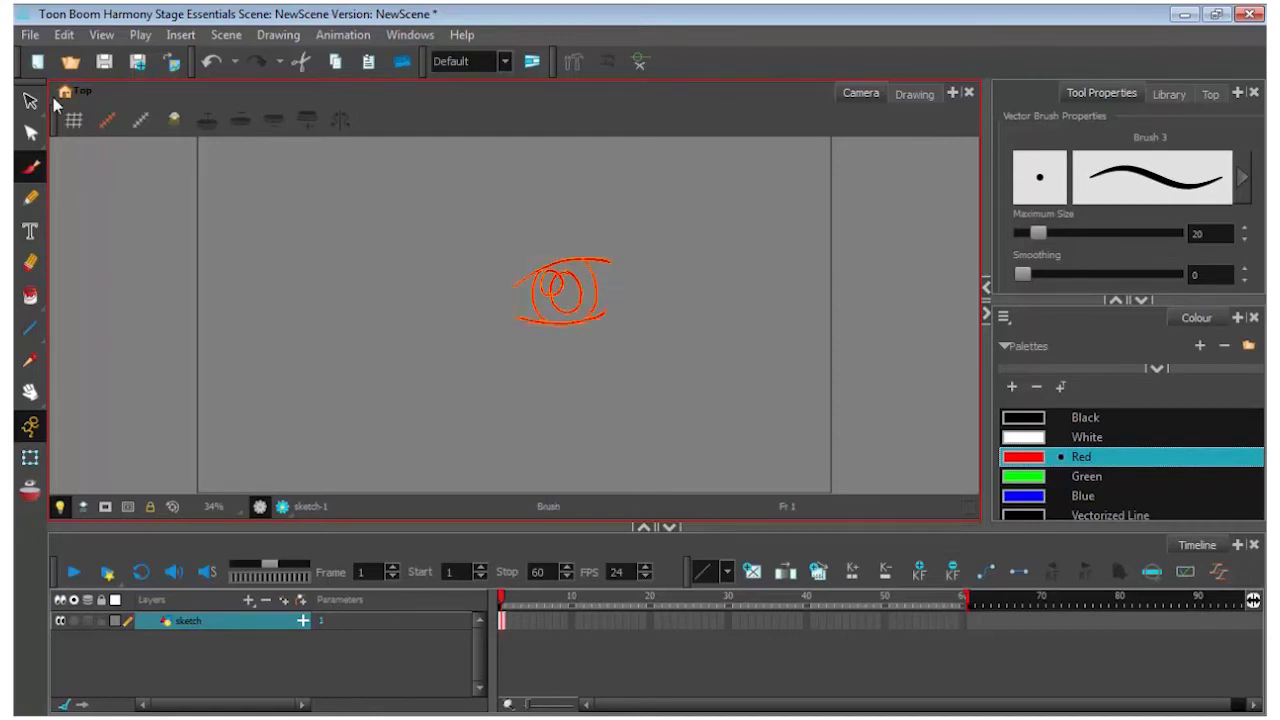
pyautogui.click(30, 101)
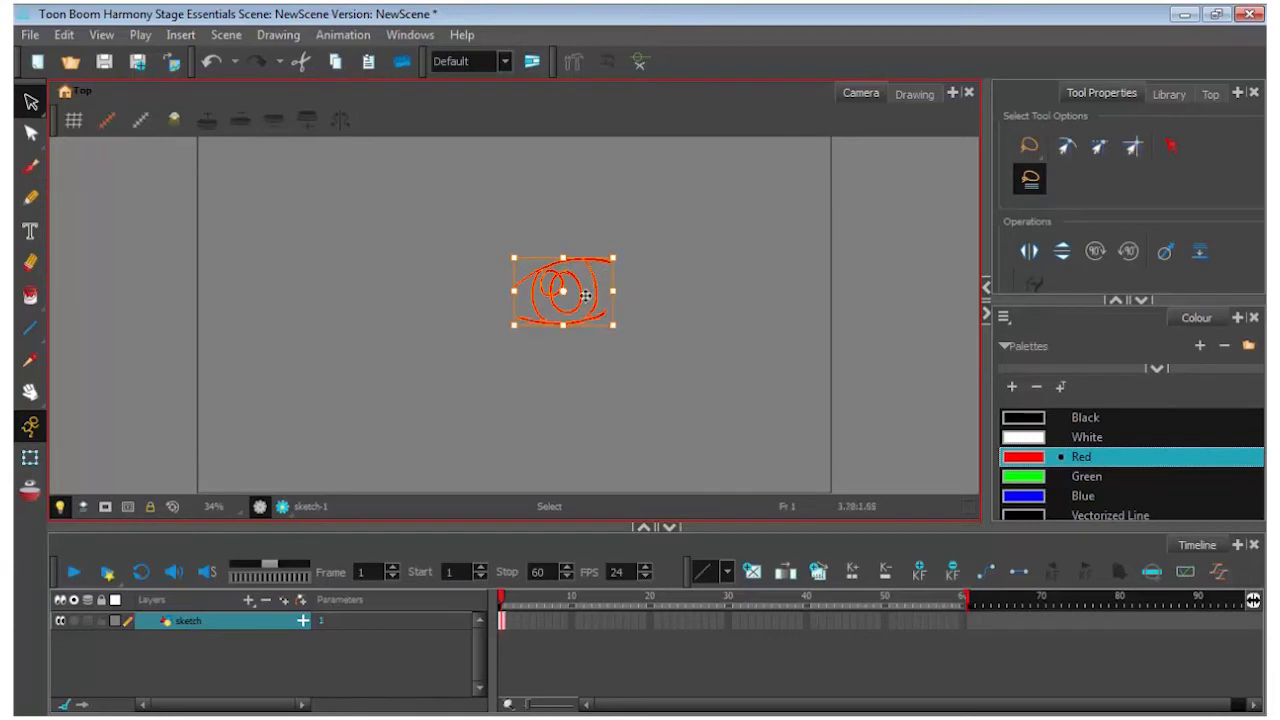
pyautogui.moveTo(581, 296)
pyautogui.mouseDown()
pyautogui.moveTo(637, 289)
pyautogui.moveTo(673, 249)
pyautogui.moveTo(786, 193)
pyautogui.moveTo(652, 262)
pyautogui.mouseUp()
pyautogui.click(688, 322)
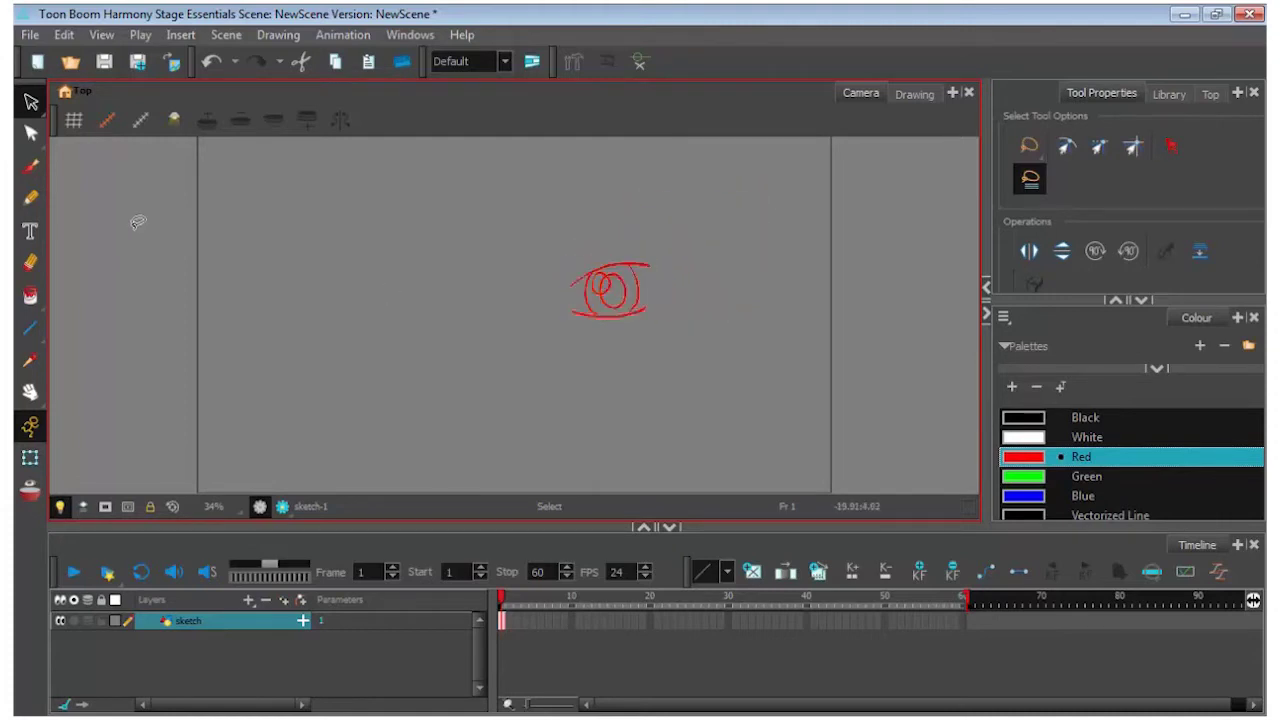
pyautogui.click(30, 167)
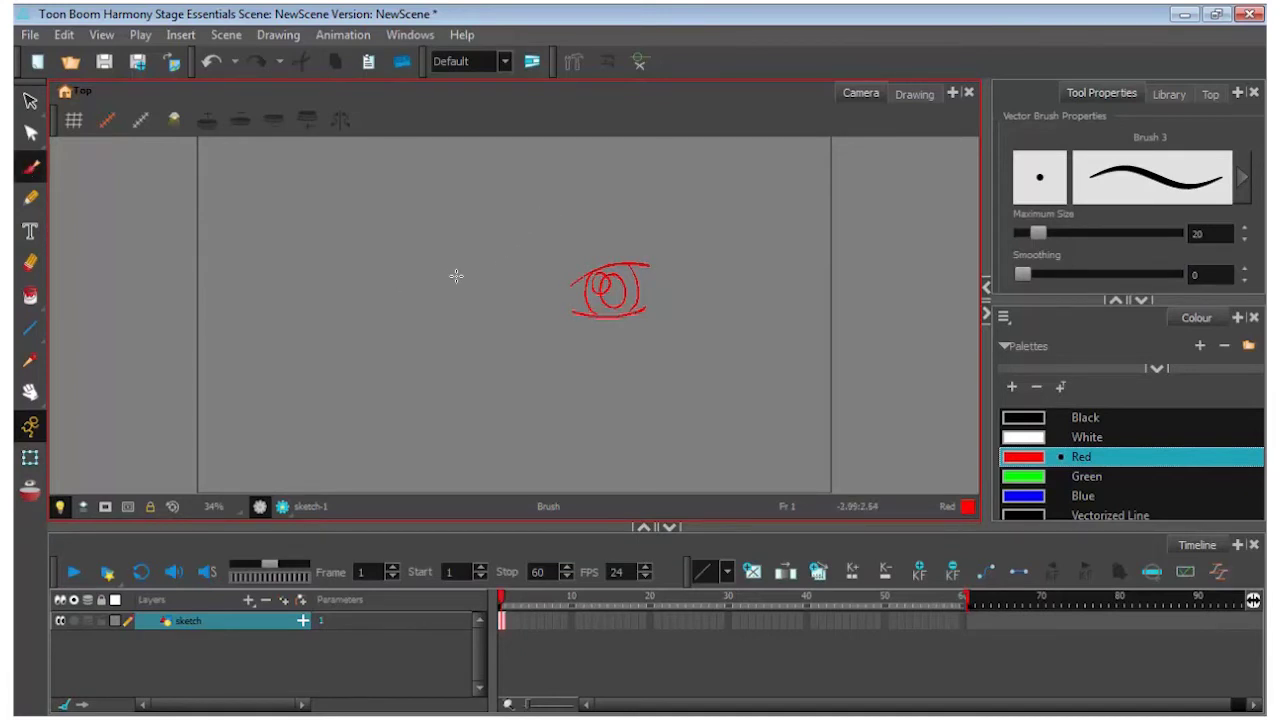
# Step: Draw the left eye, a long vertical nose line and lid arcs above both eyes
pyautogui.moveTo(456, 276)
pyautogui.mouseDown()
pyautogui.moveTo(417, 271)
pyautogui.moveTo(350, 293)
pyautogui.moveTo(443, 323)
pyautogui.moveTo(459, 313)
pyautogui.mouseUp()
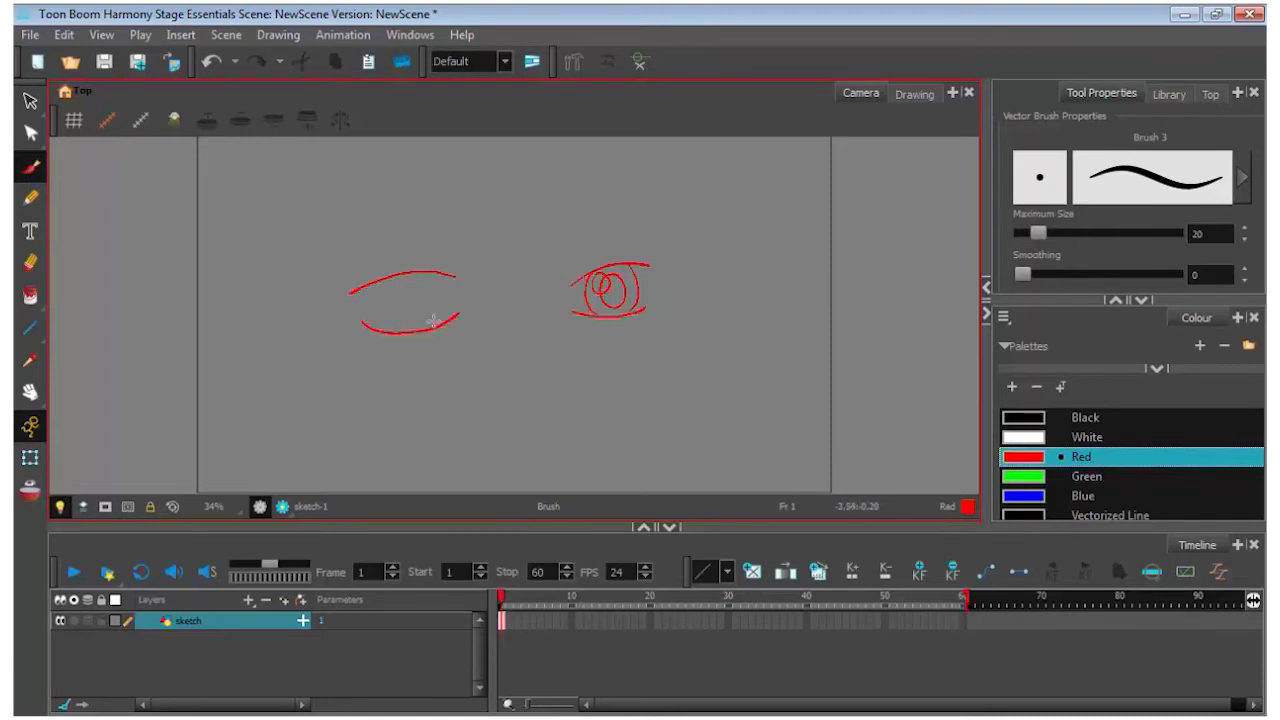
pyautogui.moveTo(374, 289); pyautogui.dragTo(386, 333)
pyautogui.moveTo(433, 273)
pyautogui.mouseDown()
pyautogui.moveTo(449, 316)
pyautogui.moveTo(398, 330)
pyautogui.moveTo(402, 283)
pyautogui.moveTo(382, 290)
pyautogui.moveTo(402, 306)
pyautogui.moveTo(385, 280)
pyautogui.mouseUp()
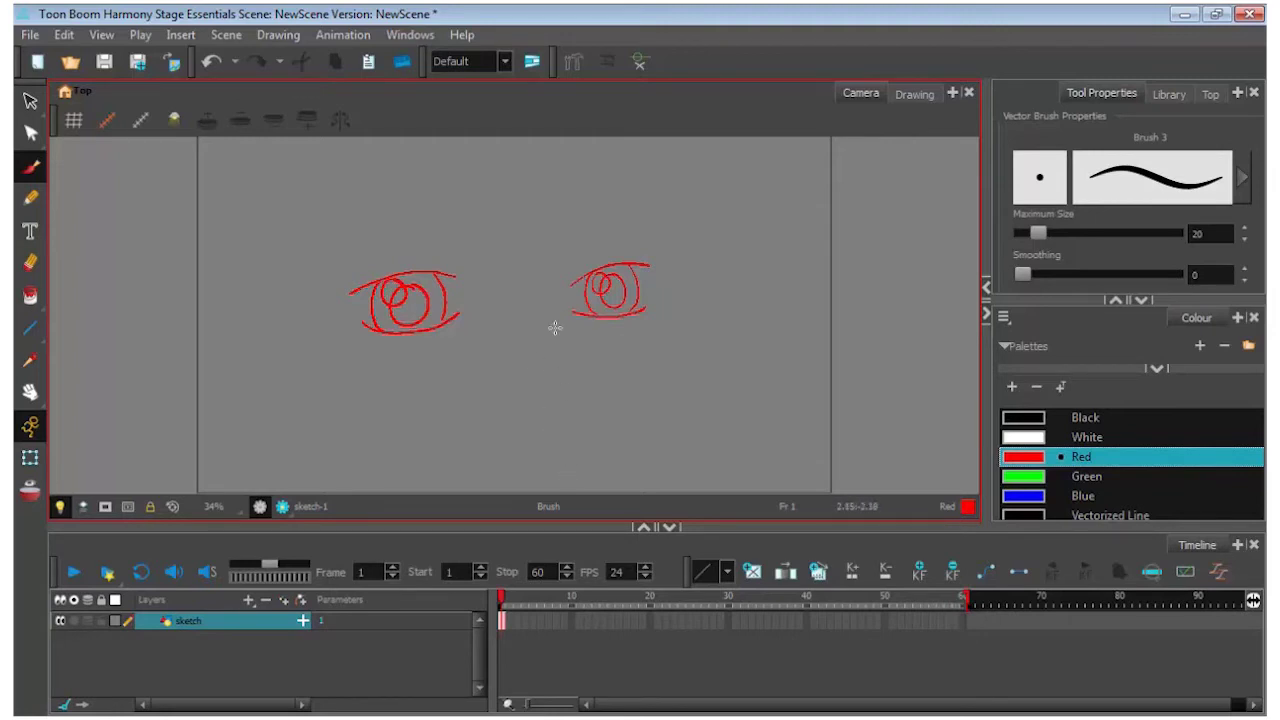
pyautogui.moveTo(548, 306); pyautogui.dragTo(558, 444)
pyautogui.moveTo(590, 259); pyautogui.dragTo(623, 252)
pyautogui.moveTo(383, 259); pyautogui.dragTo(430, 256)
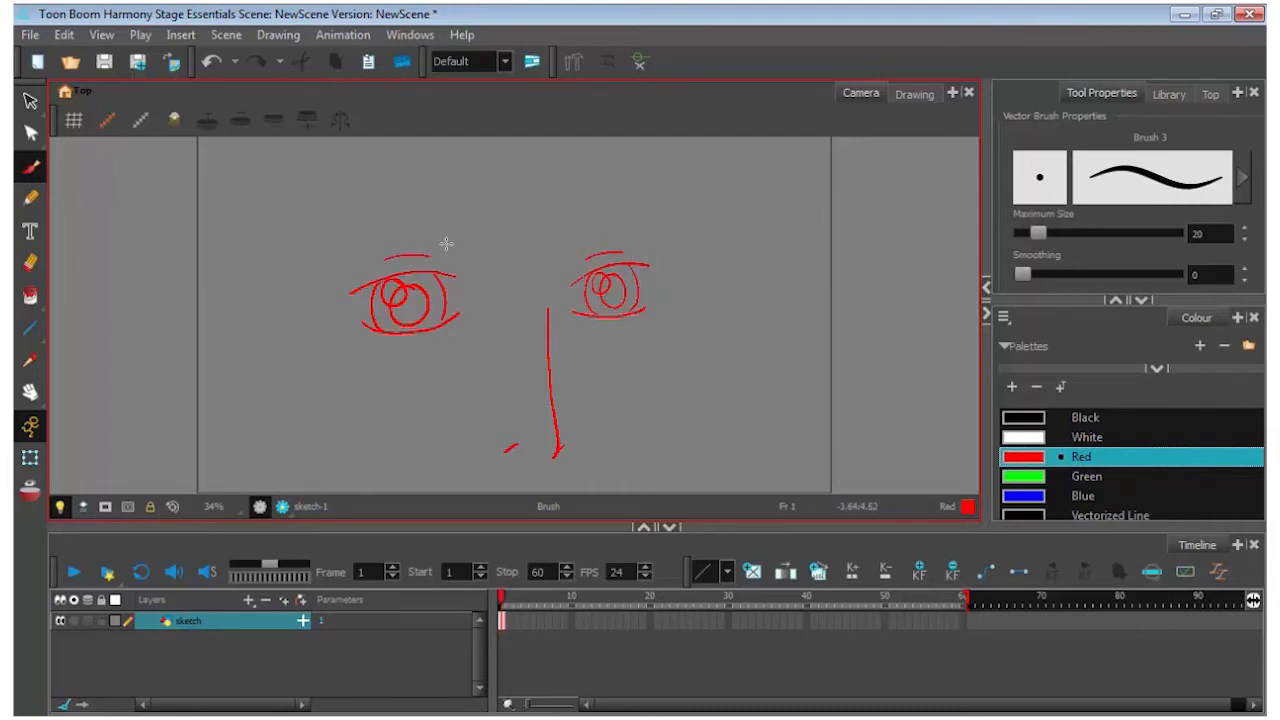
# Step: Draw arched eyebrows above both eyes, undoing and redrawing them
pyautogui.moveTo(480, 220)
pyautogui.mouseDown()
pyautogui.moveTo(387, 211)
pyautogui.moveTo(293, 250)
pyautogui.moveTo(353, 212)
pyautogui.moveTo(478, 222)
pyautogui.mouseUp()
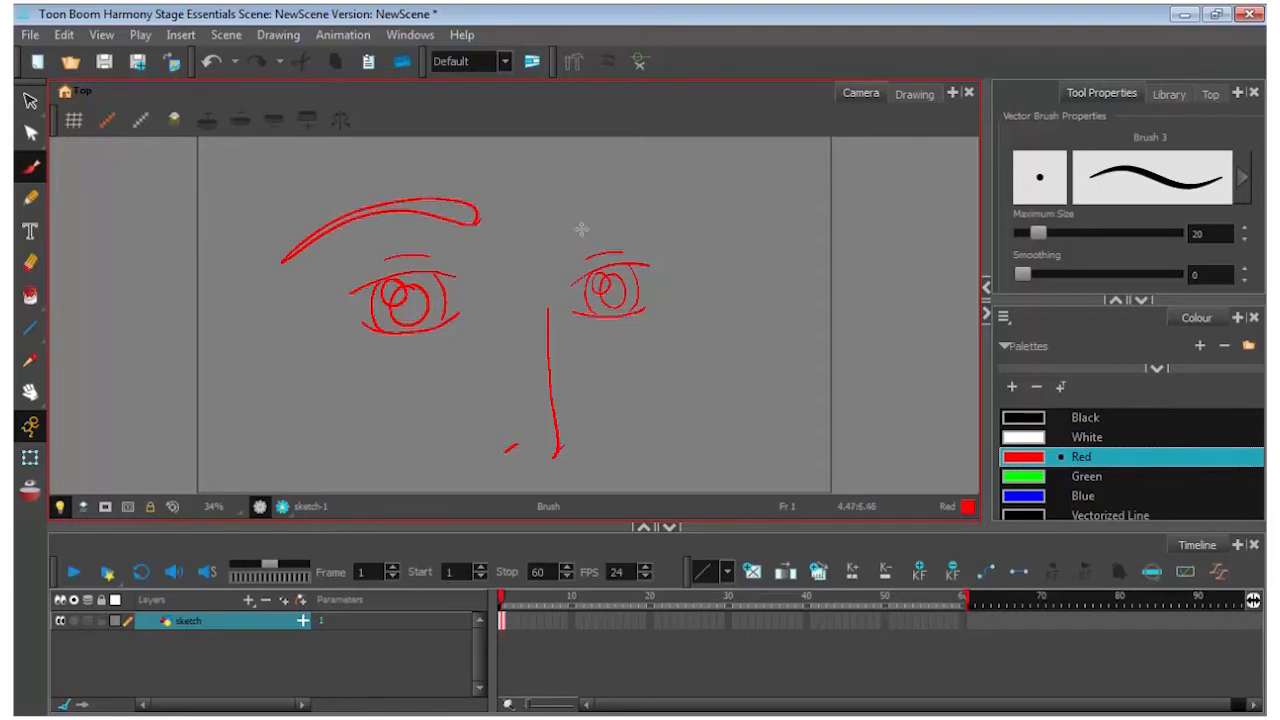
pyautogui.moveTo(572, 232)
pyautogui.mouseDown()
pyautogui.moveTo(612, 214)
pyautogui.moveTo(746, 258)
pyautogui.mouseUp()
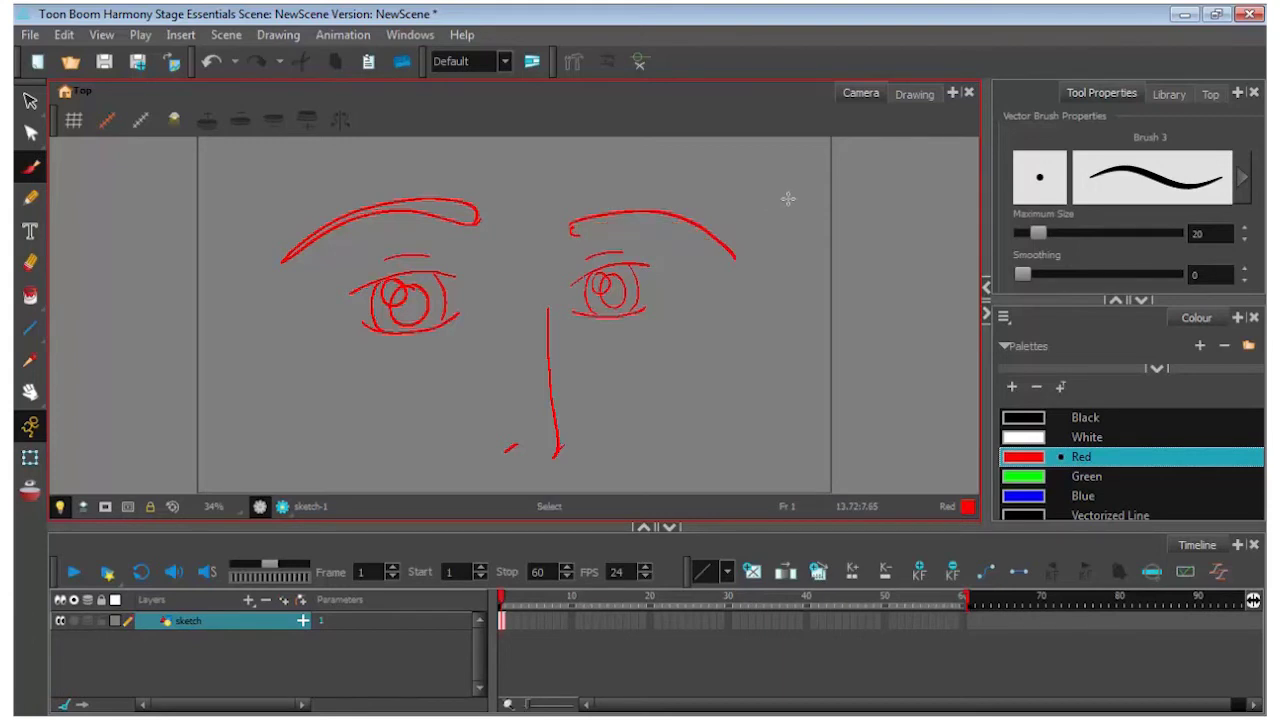
pyautogui.hotkey('ctrl', 'z')
pyautogui.hotkey('ctrl', 'z')
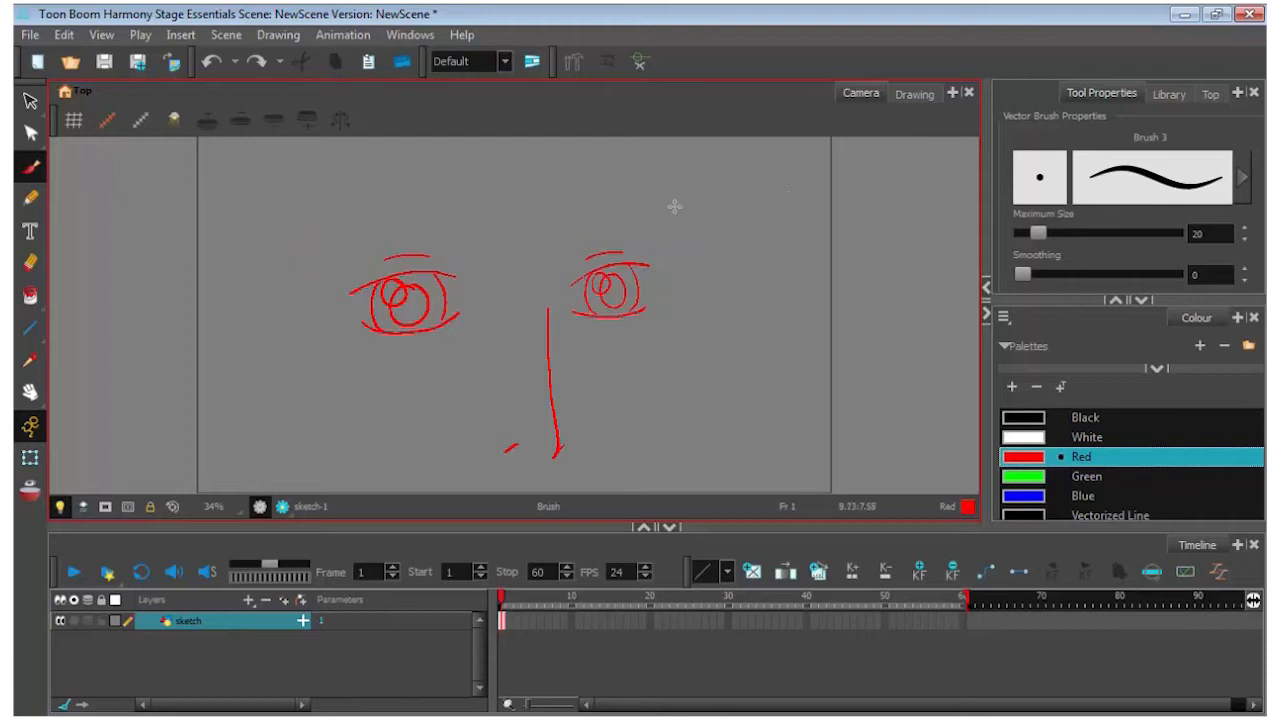
pyautogui.moveTo(679, 215); pyautogui.dragTo(688, 232)
pyautogui.moveTo(548, 246); pyautogui.dragTo(682, 212)
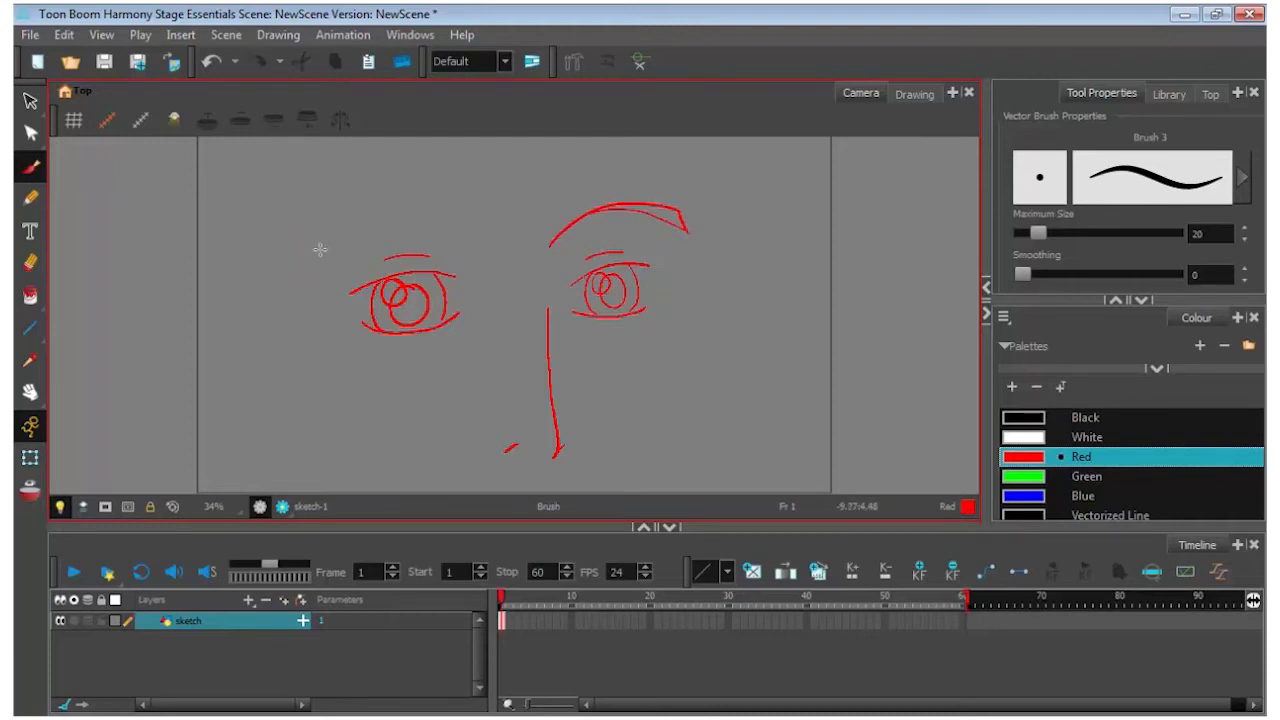
pyautogui.moveTo(303, 266)
pyautogui.mouseDown()
pyautogui.moveTo(366, 210)
pyautogui.moveTo(486, 248)
pyautogui.mouseUp()
pyautogui.moveTo(320, 234)
pyautogui.mouseDown()
pyautogui.moveTo(395, 216)
pyautogui.moveTo(466, 242)
pyautogui.mouseUp()
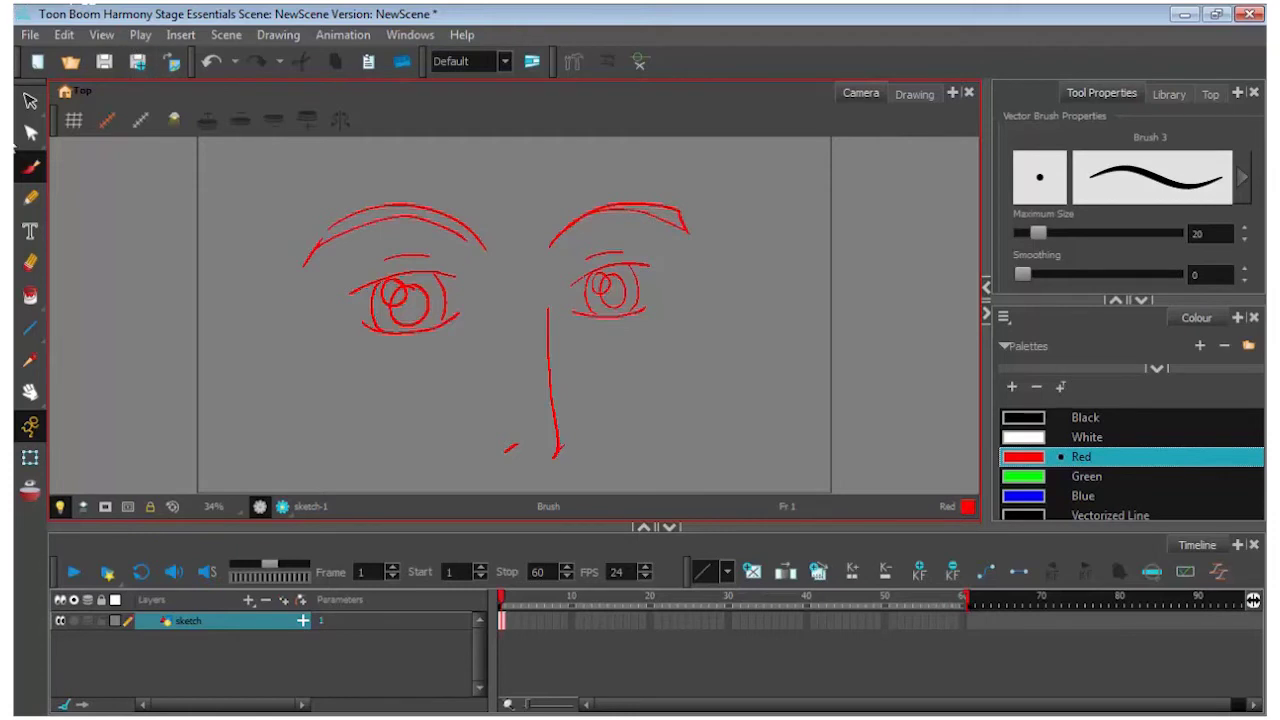
pyautogui.click(30, 393)
# Step: Select all strokes, scale the face sketch down and shift it down-left
pyautogui.scroll(-3, 529, 246)
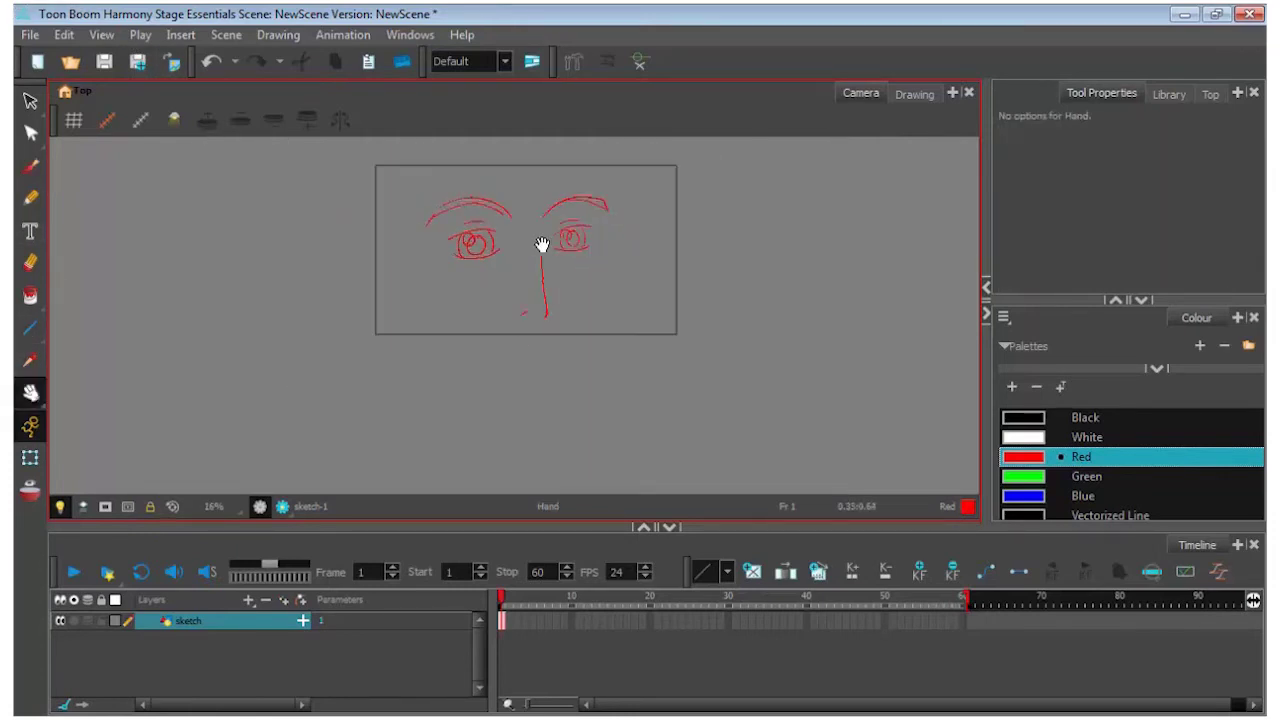
pyautogui.moveTo(541, 245); pyautogui.dragTo(519, 309)
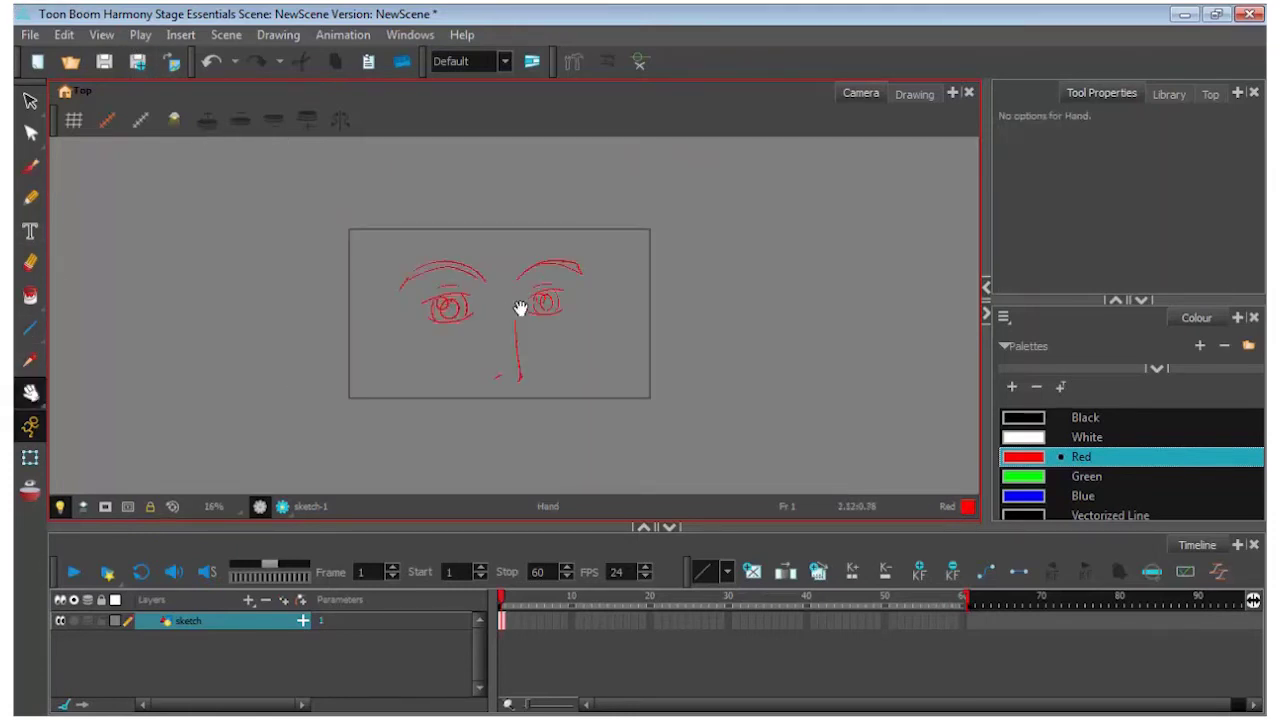
pyautogui.hotkey('ctrl', 'a')
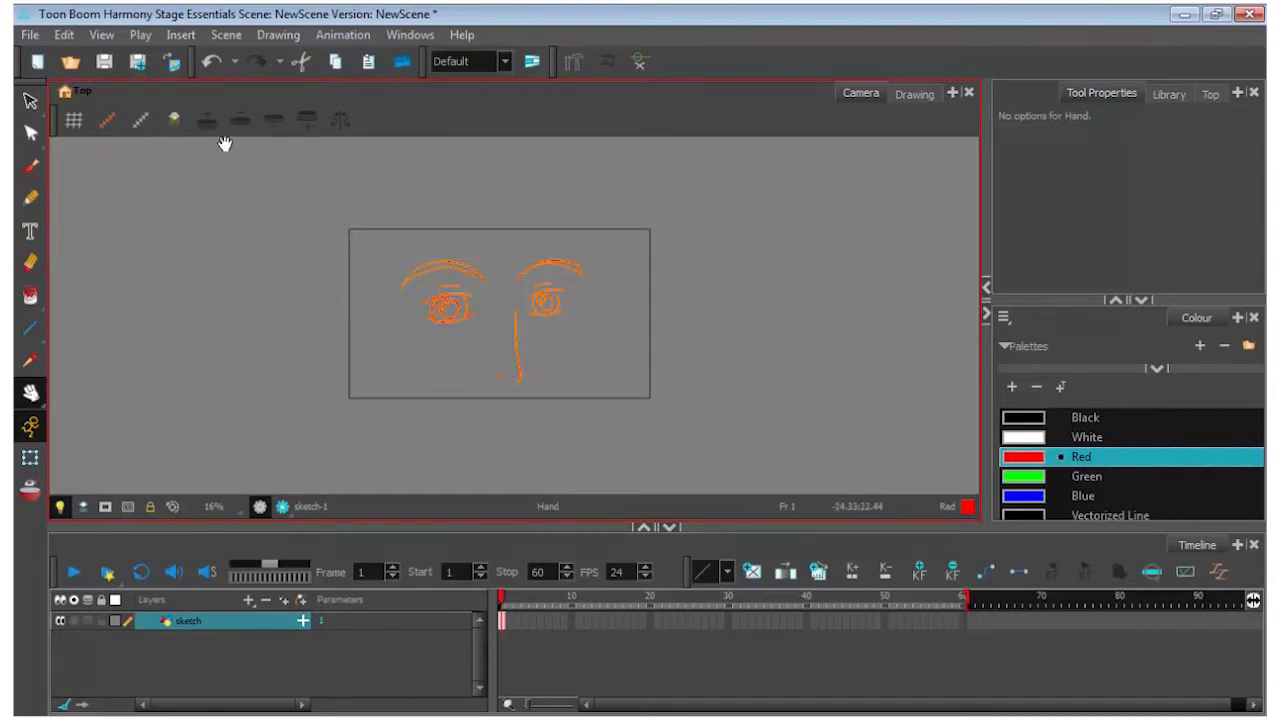
pyautogui.click(30, 101)
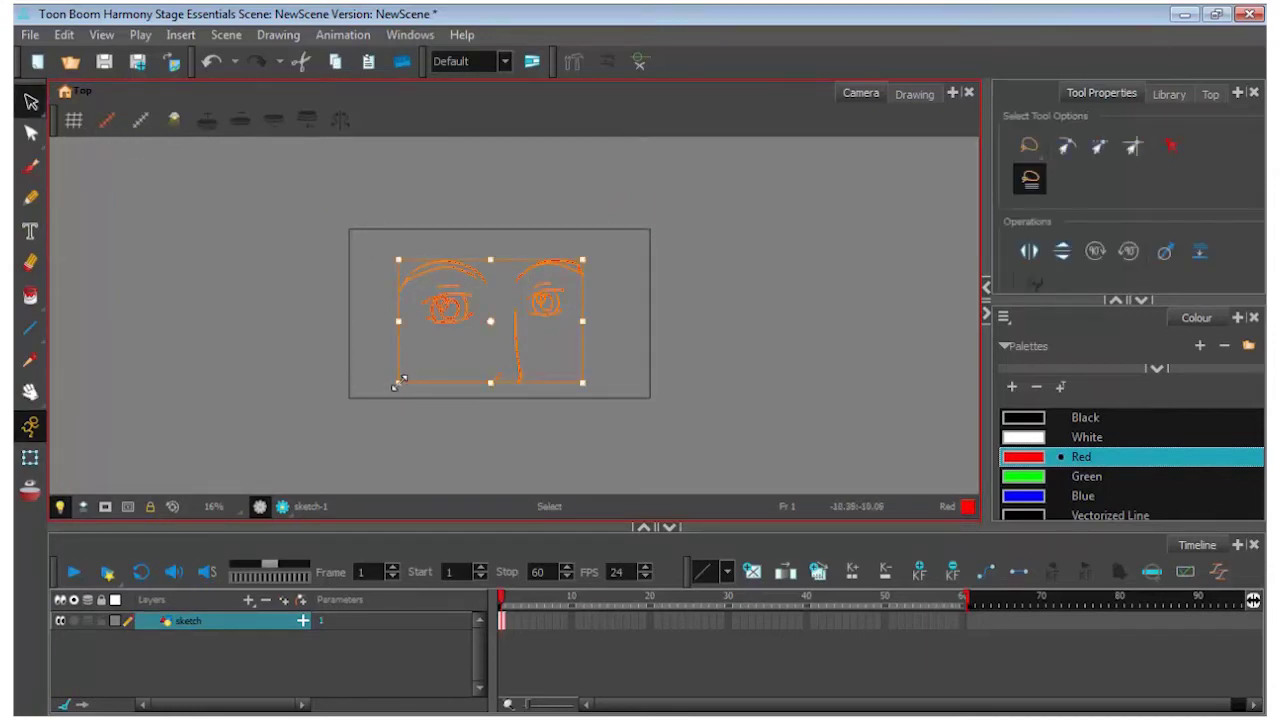
pyautogui.moveTo(398, 381)
pyautogui.mouseDown()
pyautogui.moveTo(477, 344)
pyautogui.moveTo(459, 342)
pyautogui.mouseUp()
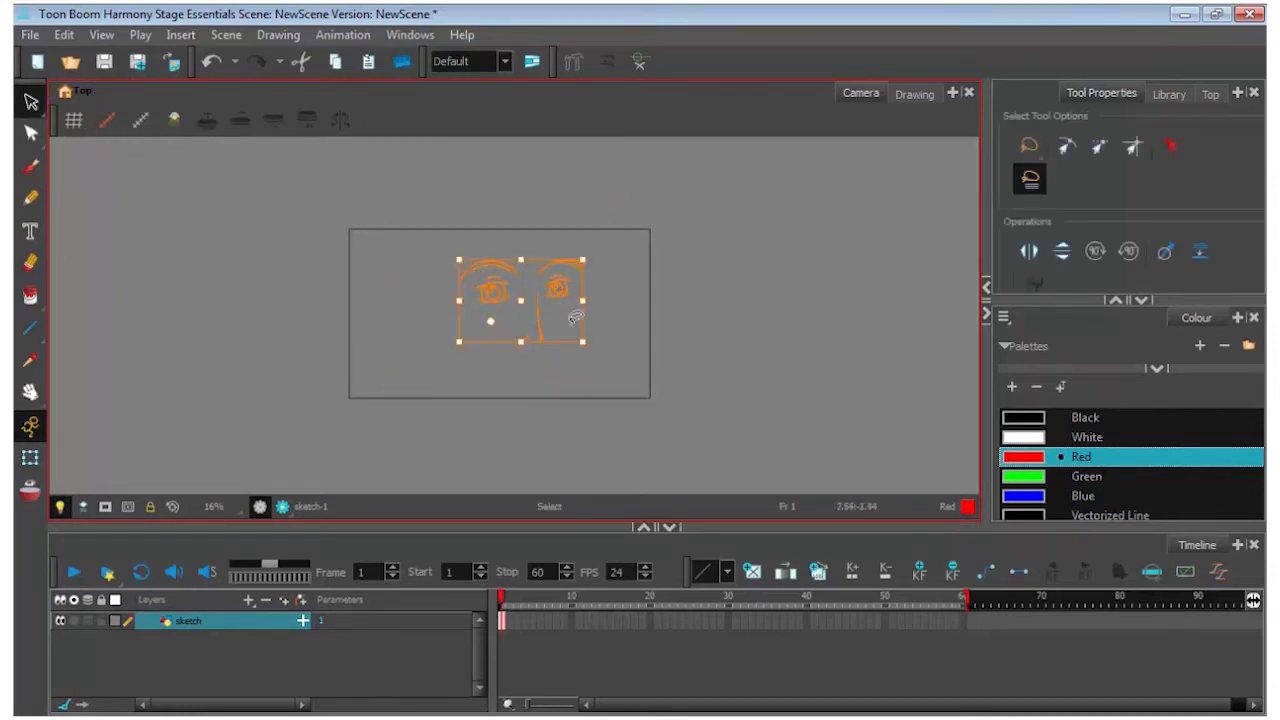
pyautogui.moveTo(537, 319)
pyautogui.mouseDown()
pyautogui.moveTo(508, 323)
pyautogui.moveTo(516, 338)
pyautogui.mouseUp()
pyautogui.click(635, 349)
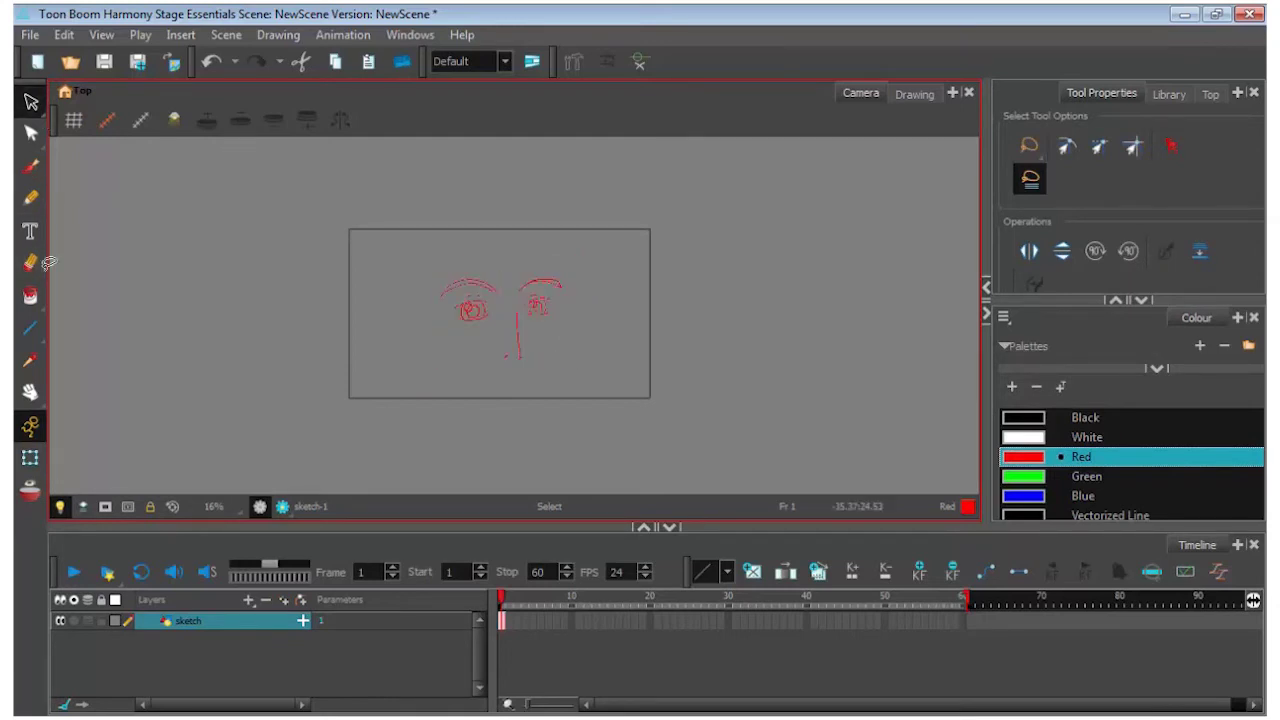
# Step: Zoom in and brush a horizontal mouth line below the nose
pyautogui.click(30, 392)
pyautogui.press('2')
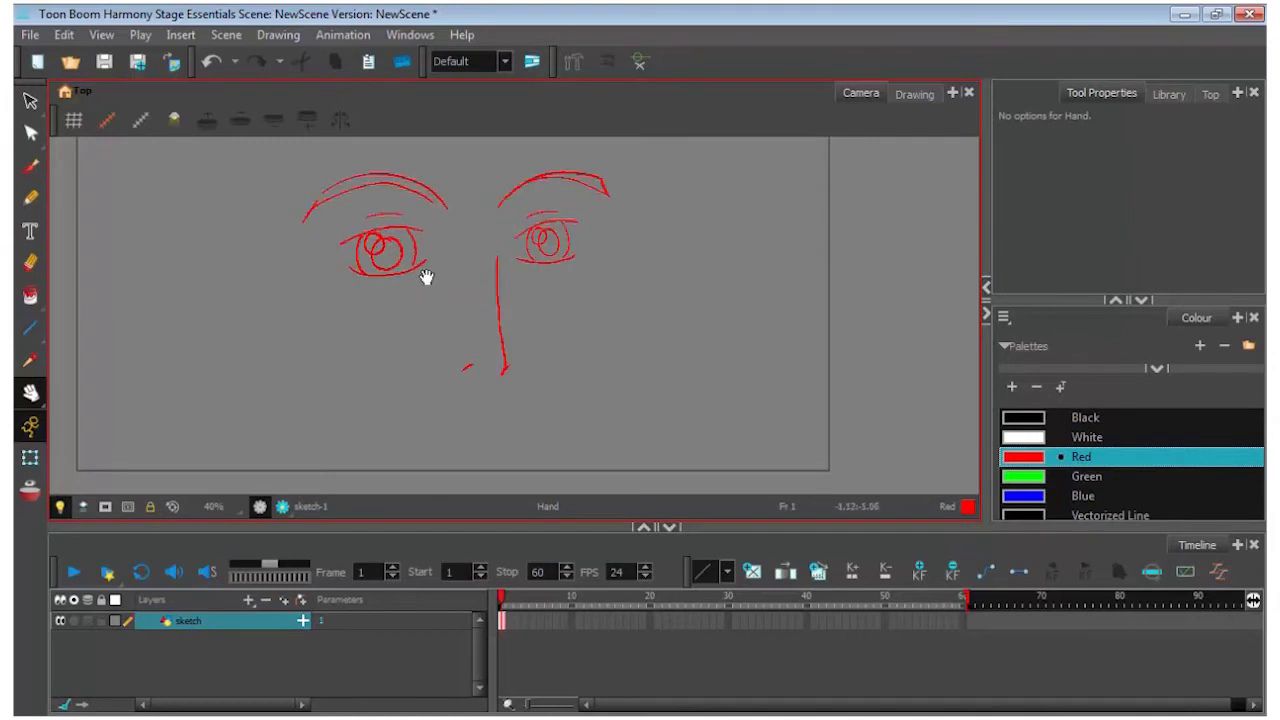
pyautogui.hotkey('alt', 'b')
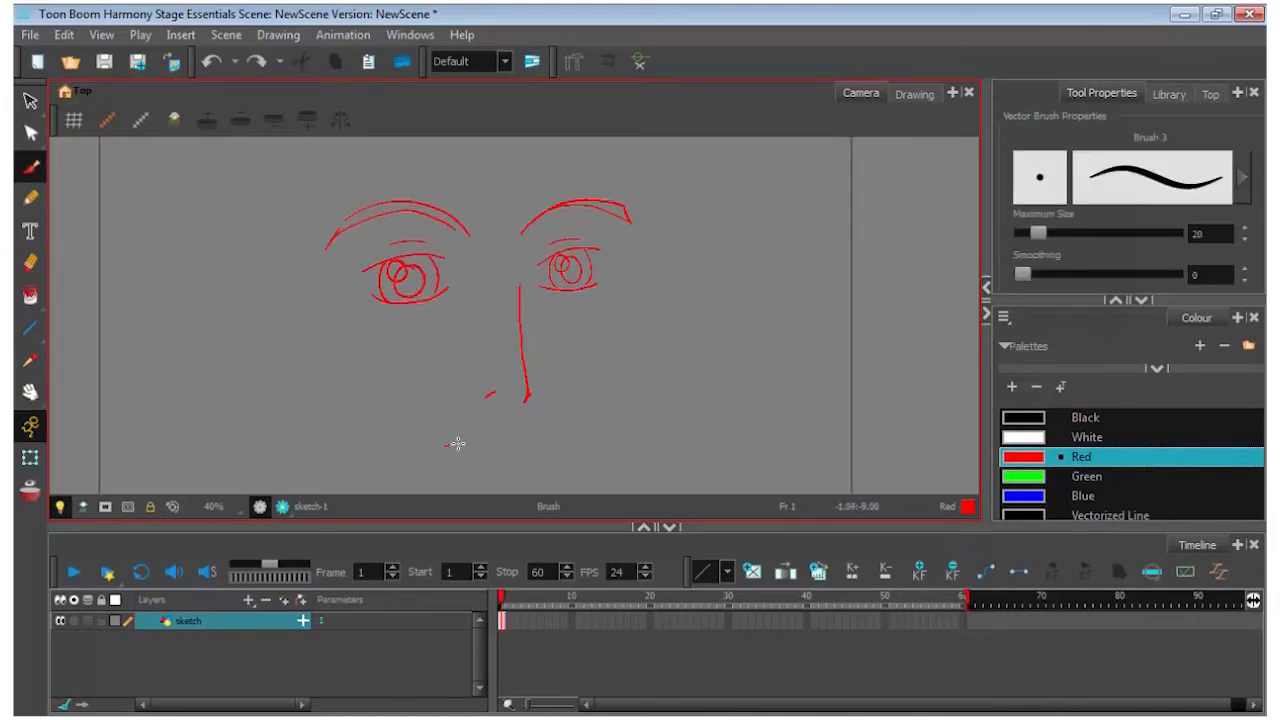
pyautogui.moveTo(457, 443); pyautogui.dragTo(540, 438)
# Step: Brush left and right jaw lines meeting at the chin, plus a short lower lip
pyautogui.click(30, 392)
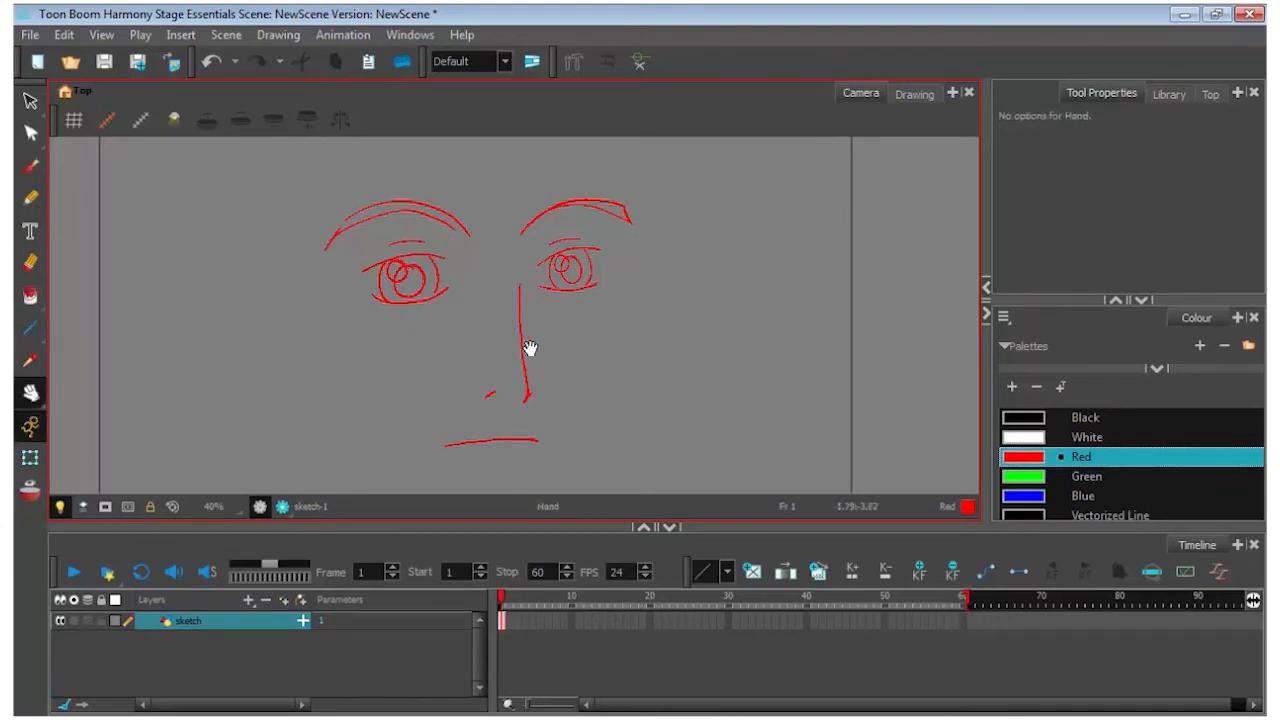
pyautogui.scroll(-2, 538, 346)
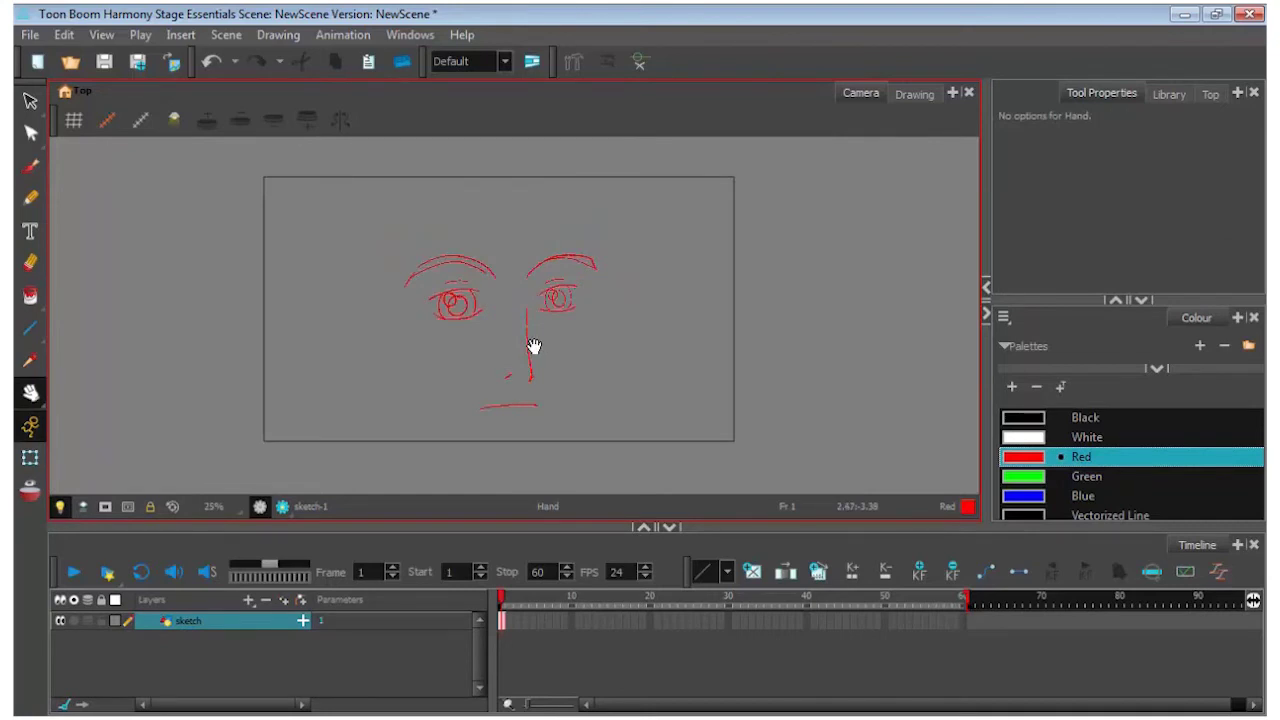
pyautogui.click(30, 167)
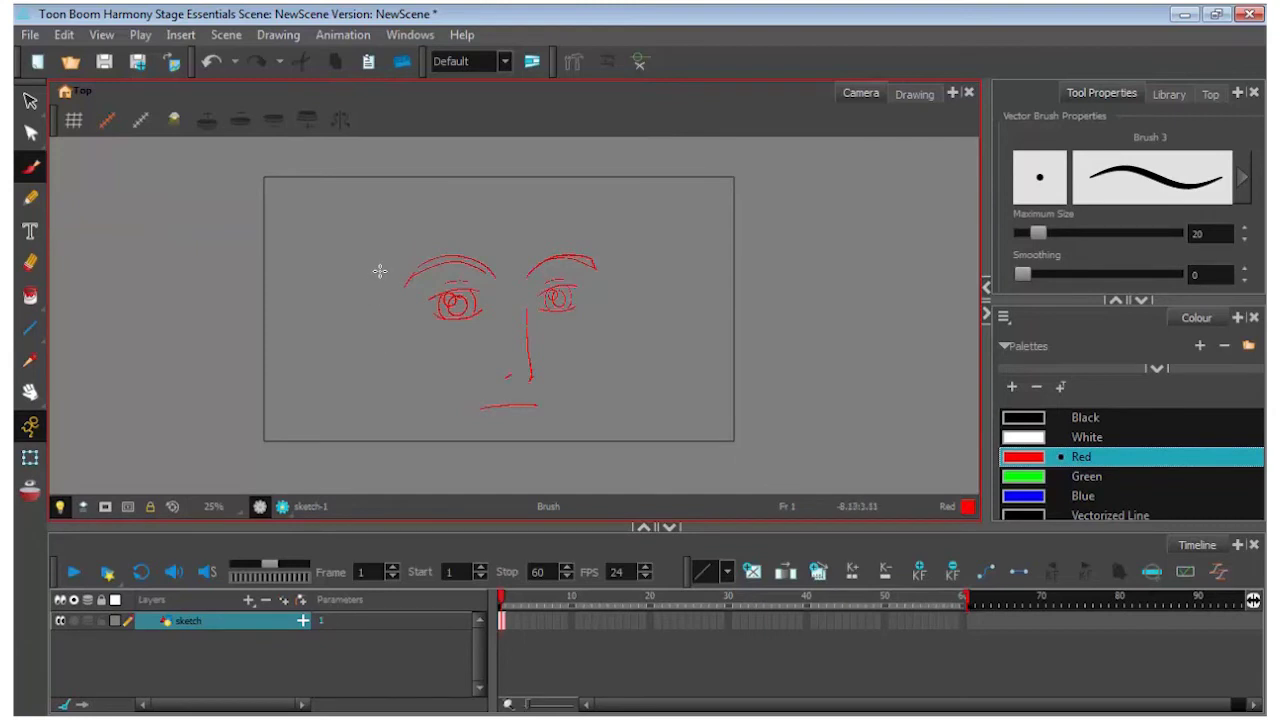
pyautogui.moveTo(380, 271)
pyautogui.mouseDown()
pyautogui.moveTo(388, 346)
pyautogui.moveTo(416, 408)
pyautogui.moveTo(472, 460)
pyautogui.moveTo(527, 458)
pyautogui.mouseUp()
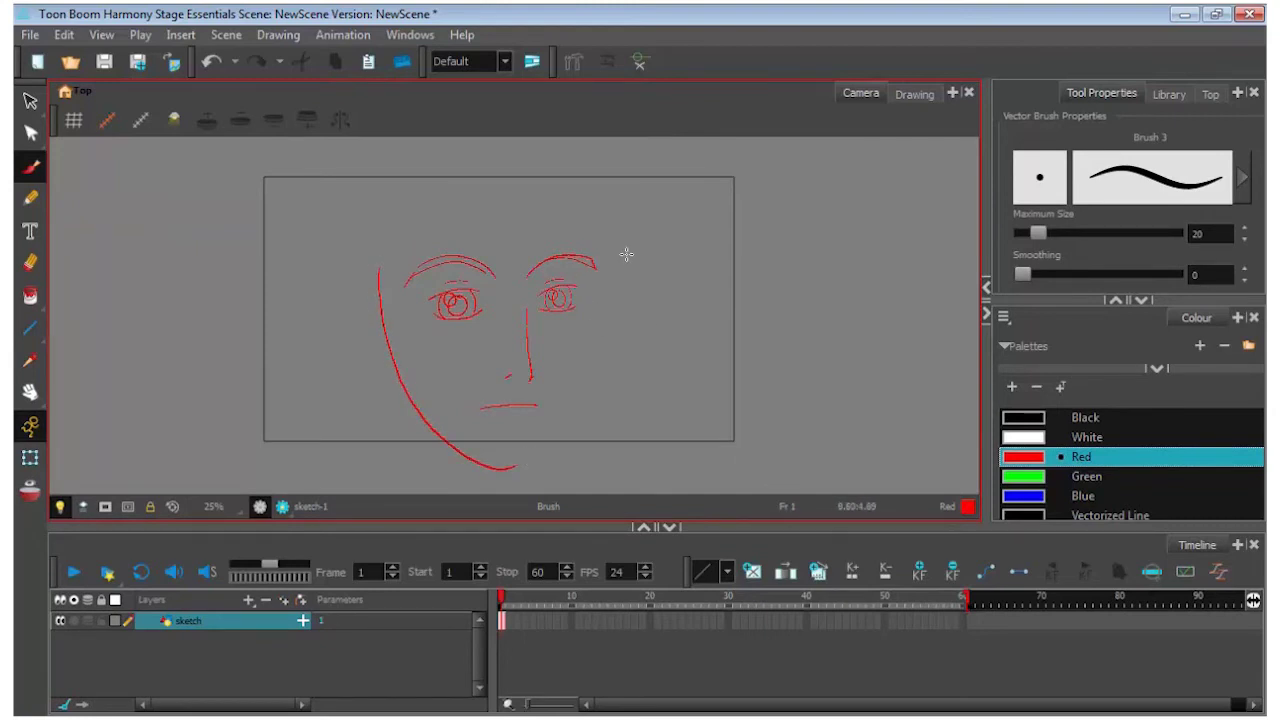
pyautogui.moveTo(626, 254)
pyautogui.mouseDown()
pyautogui.moveTo(580, 403)
pyautogui.moveTo(549, 443)
pyautogui.moveTo(501, 449)
pyautogui.mouseUp()
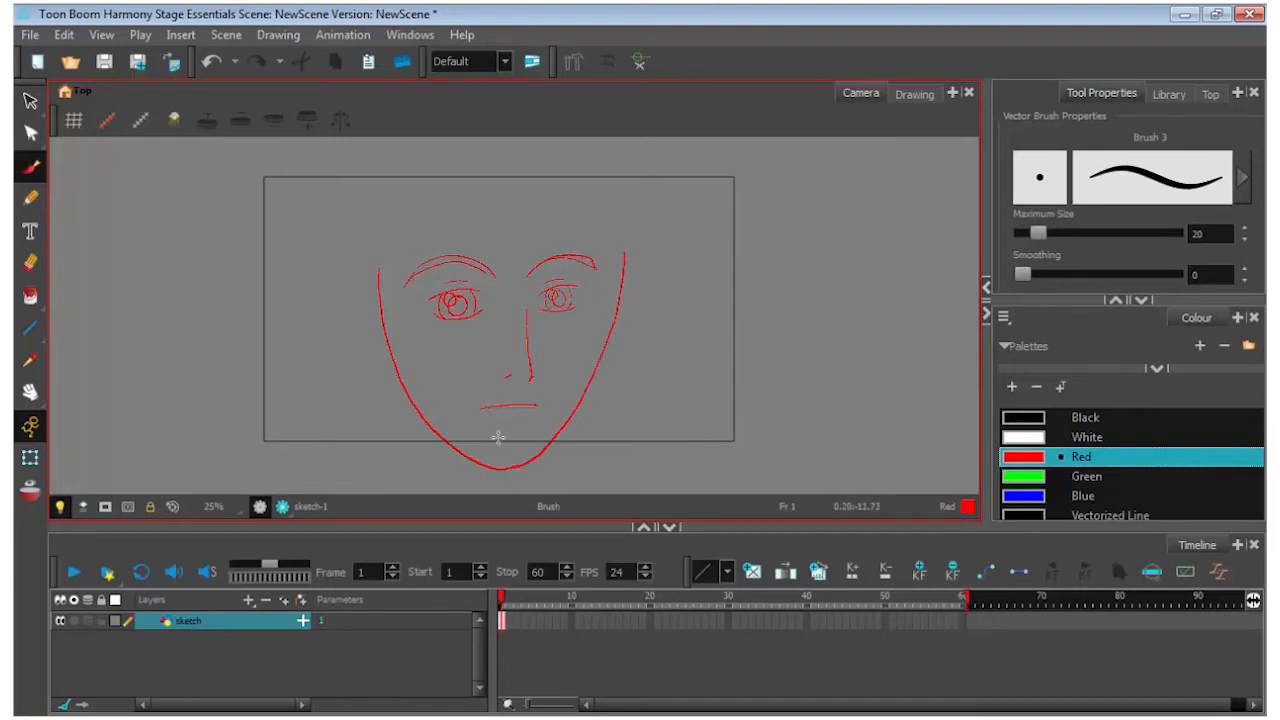
pyautogui.moveTo(498, 437); pyautogui.dragTo(518, 429)
pyautogui.click(30, 392)
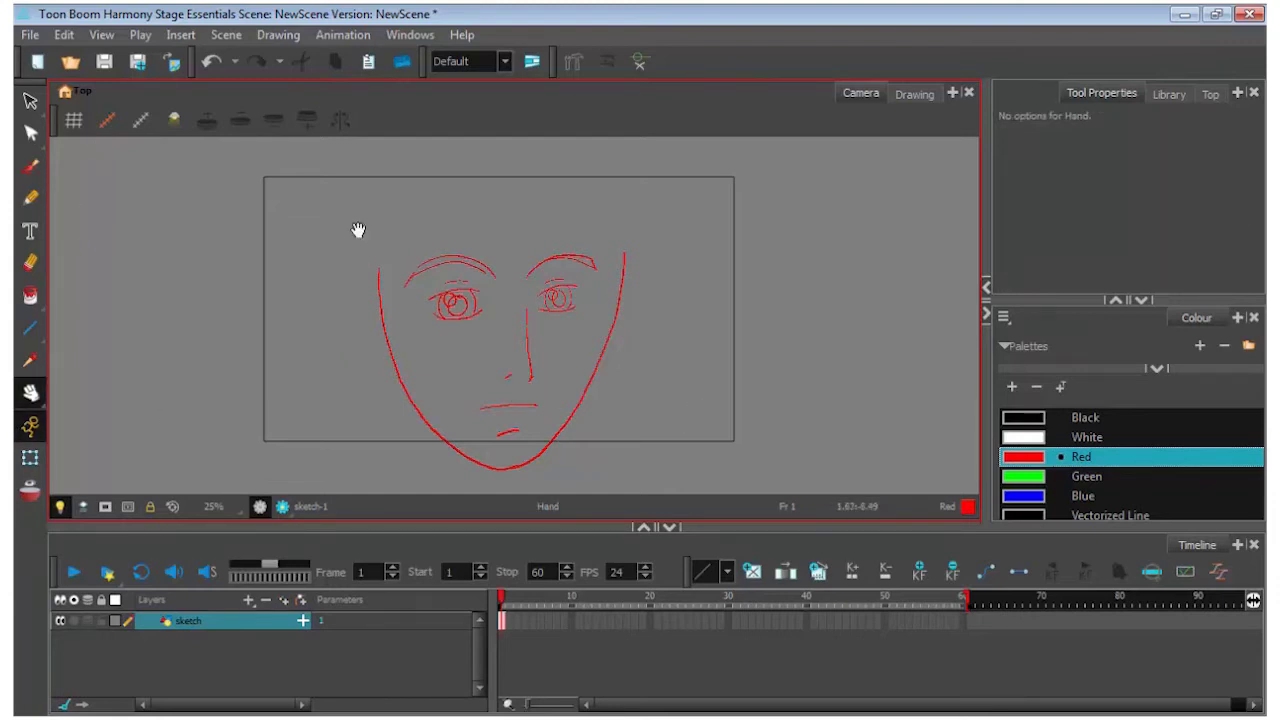
# Step: Select both face outline strokes, squeeze them inward from the sides and raise the chin
pyautogui.click(33, 101)
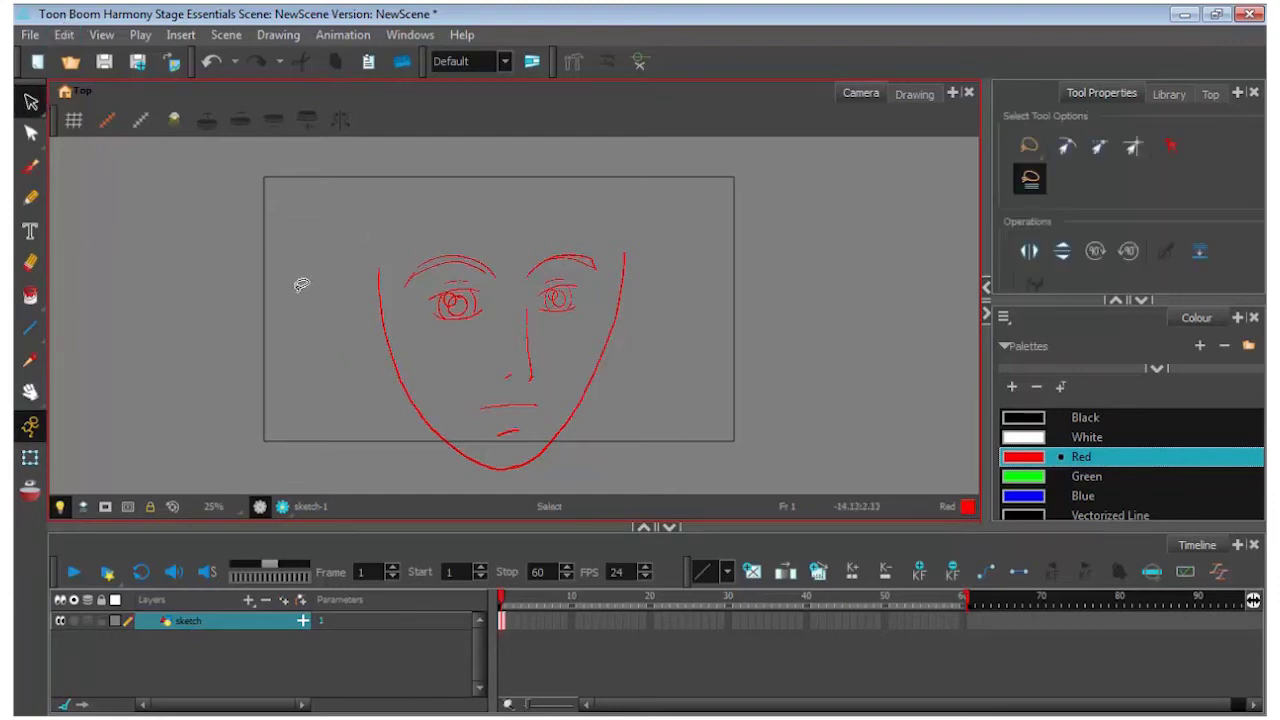
pyautogui.click(383, 293)
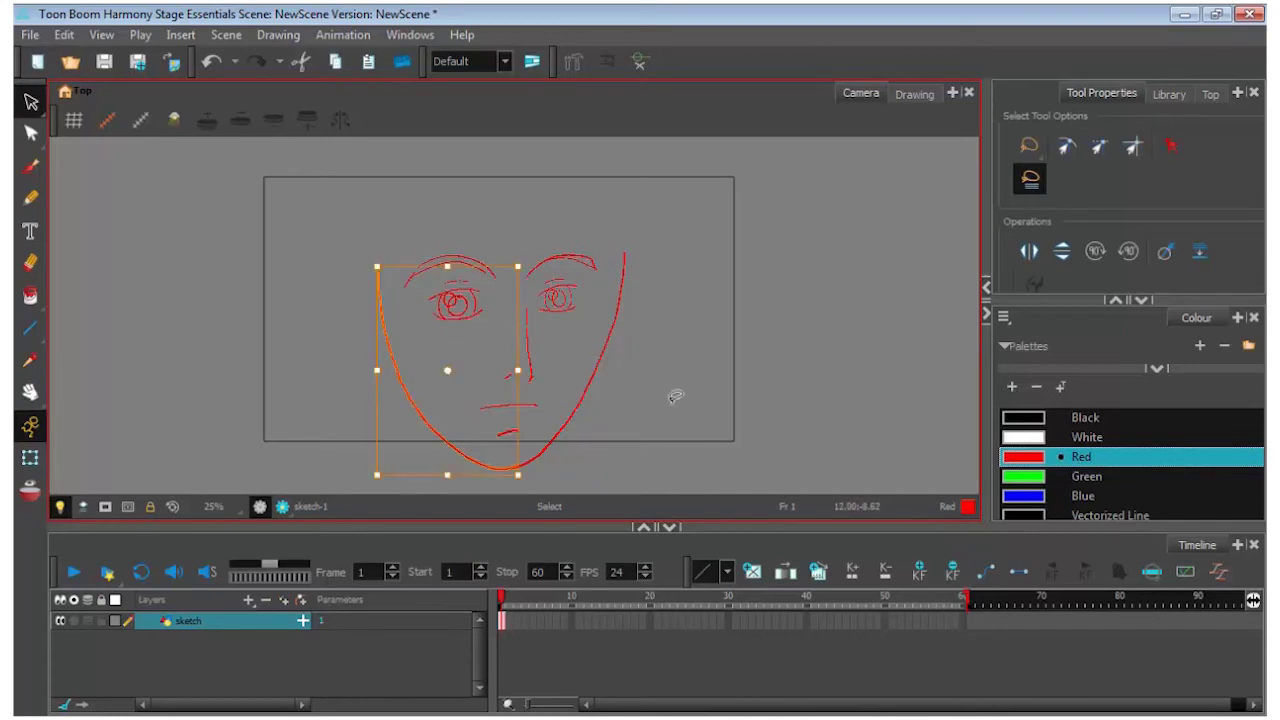
pyautogui.keyDown('shift'); pyautogui.click(601, 357); pyautogui.keyUp('shift')
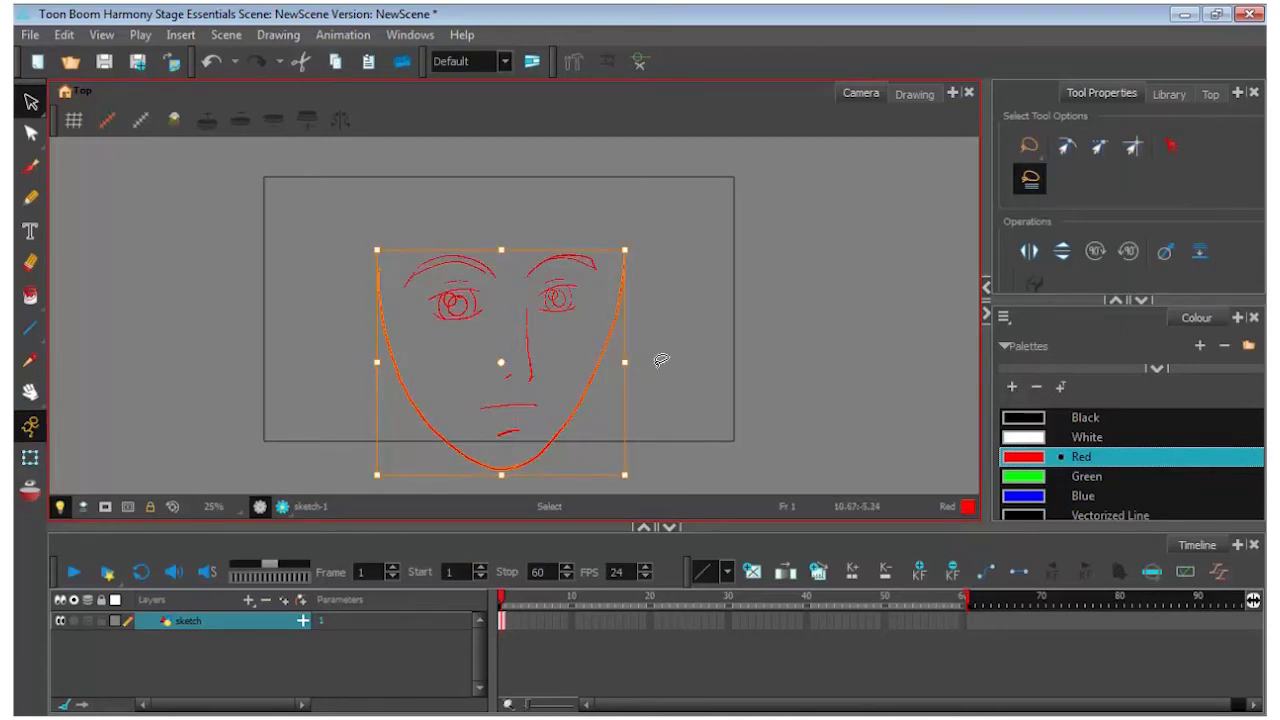
pyautogui.moveTo(620, 369); pyautogui.dragTo(610, 368)
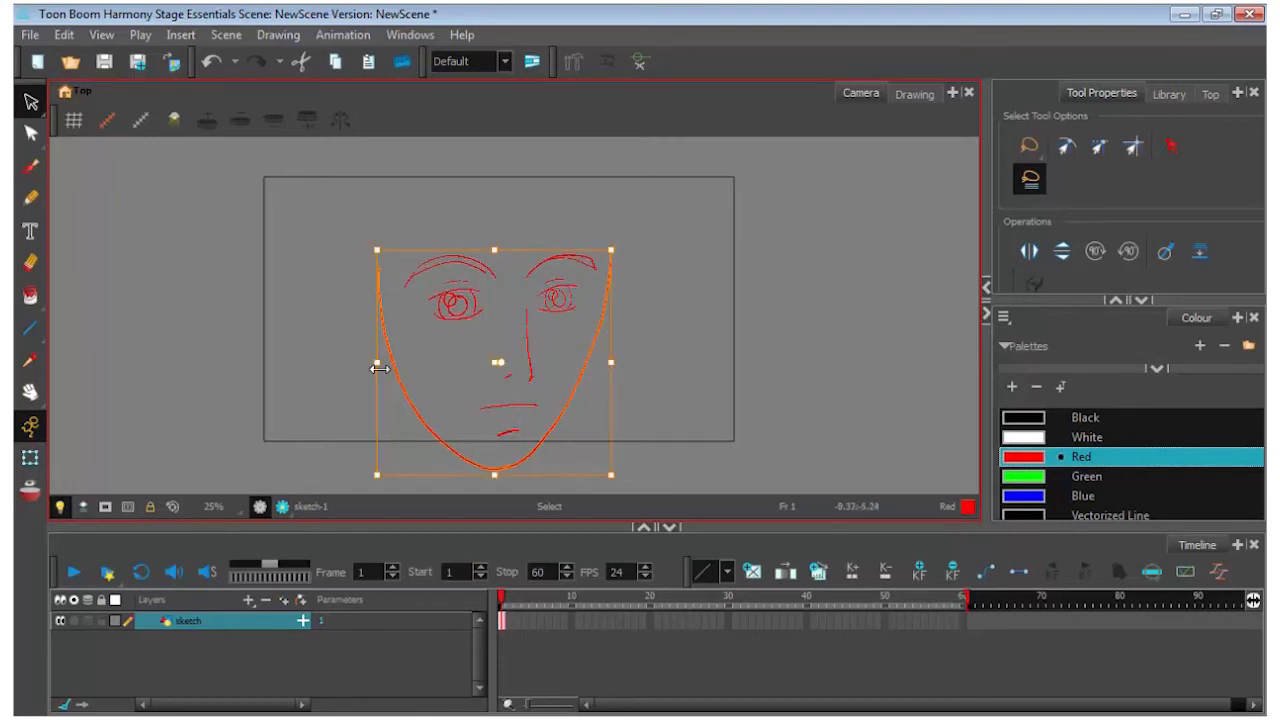
pyautogui.moveTo(383, 369); pyautogui.dragTo(387, 369)
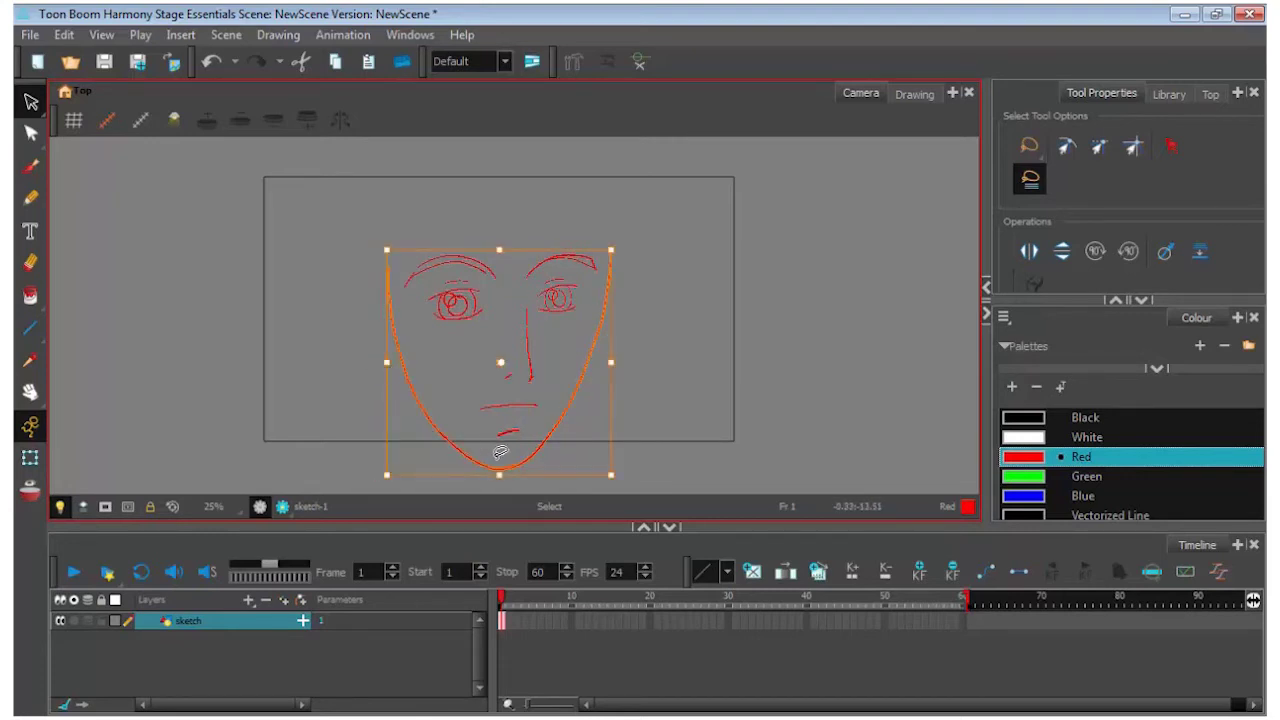
pyautogui.moveTo(498, 477); pyautogui.dragTo(501, 457)
pyautogui.click(520, 440)
# Step: Move the lower-lip stroke slightly up, closer beneath the mouth line
pyautogui.click(518, 427)
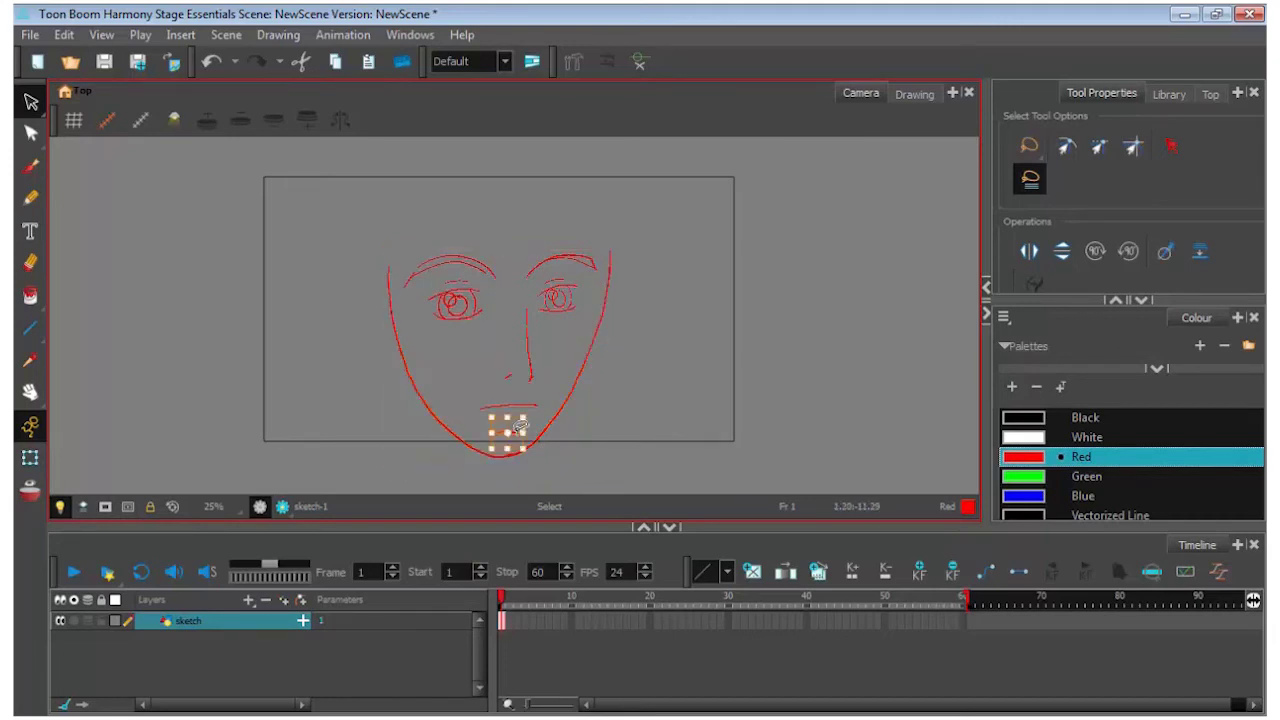
pyautogui.moveTo(518, 427); pyautogui.dragTo(514, 428)
pyautogui.click(30, 392)
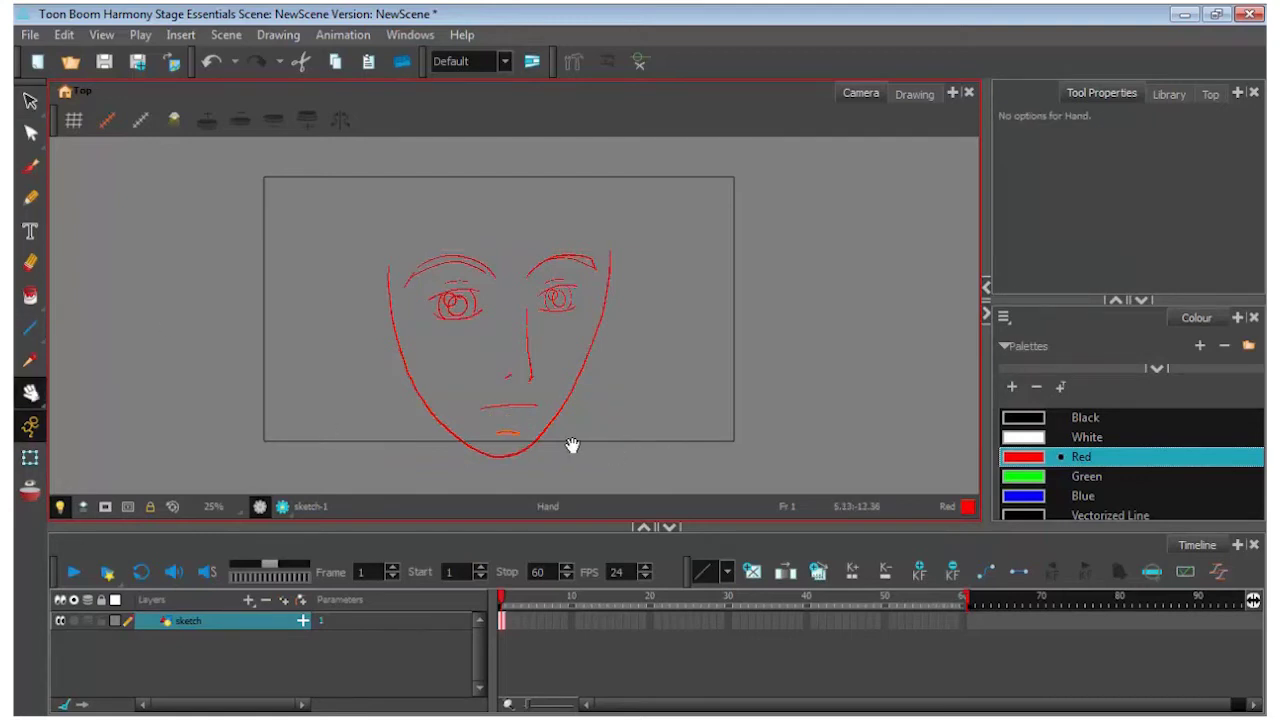
pyautogui.scroll(2, 572, 445)
pyautogui.rightClick(471, 423)
pyautogui.click(460, 423)
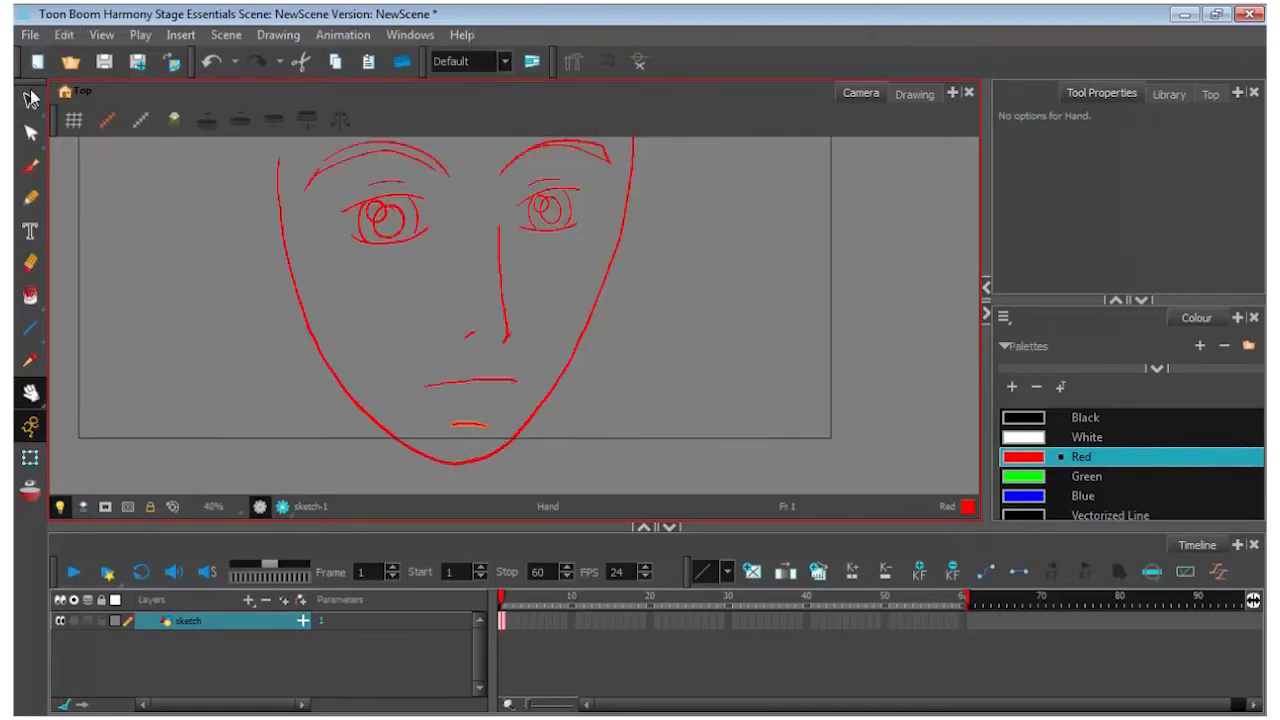
pyautogui.click(30, 100)
pyautogui.moveTo(478, 412)
pyautogui.mouseDown()
pyautogui.moveTo(486, 400)
pyautogui.moveTo(472, 413)
pyautogui.mouseUp()
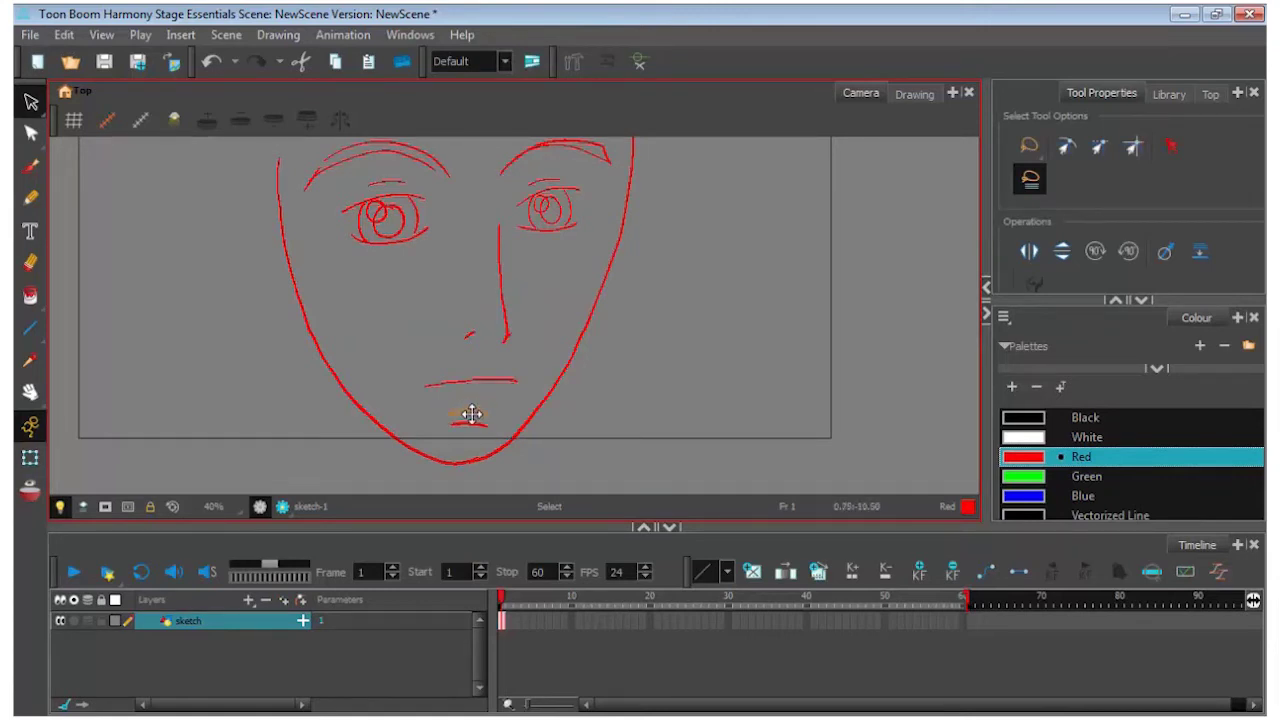
pyautogui.click(668, 398)
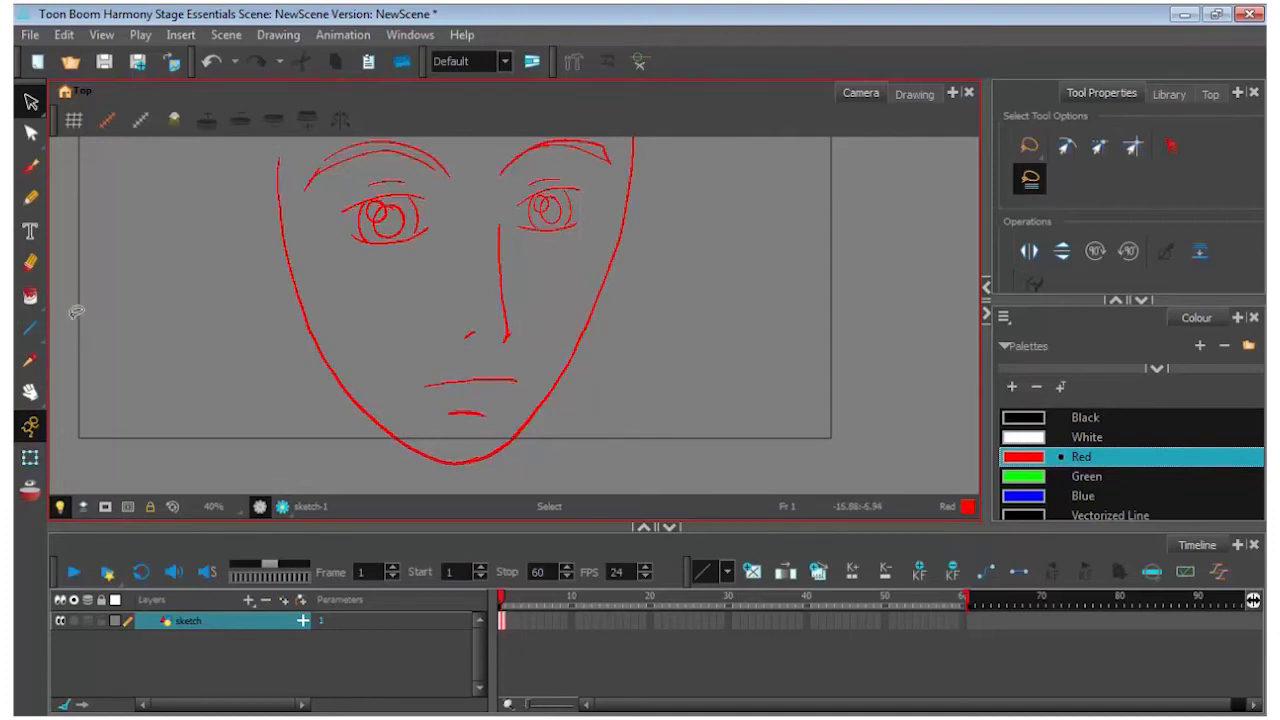
pyautogui.click(30, 392)
pyautogui.scroll(-3, 508, 300)
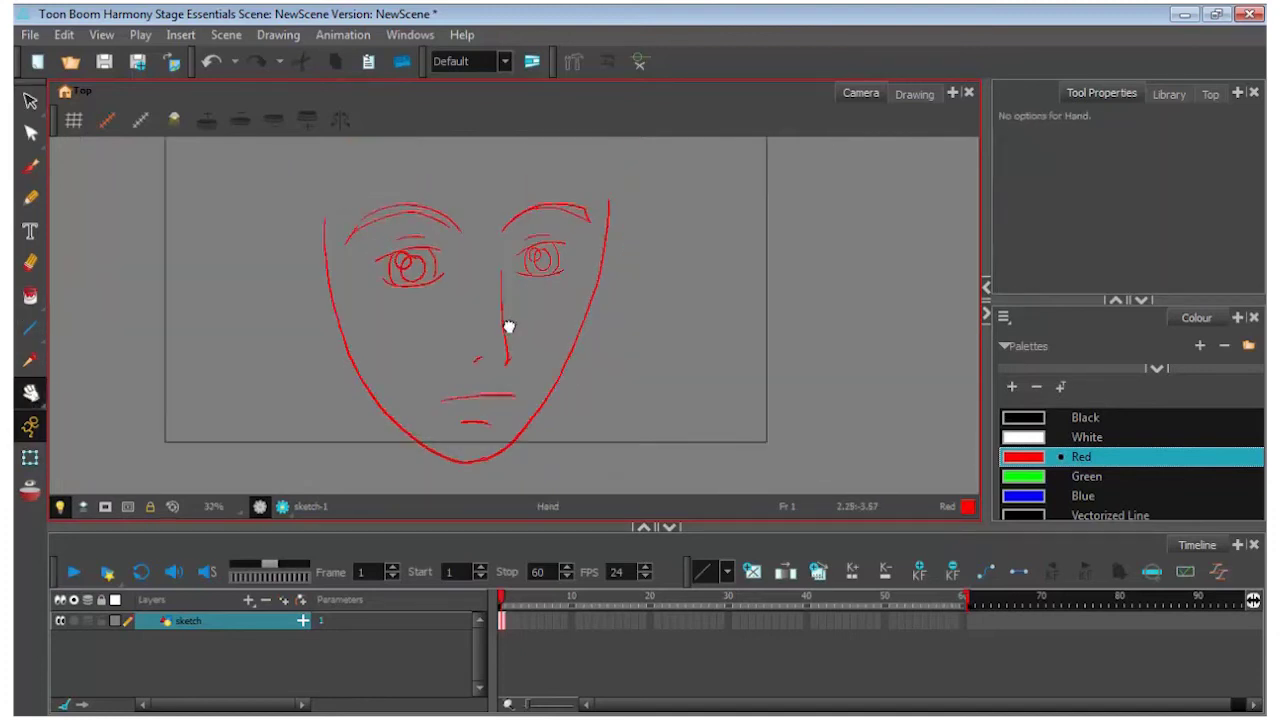
# Step: Brush two ears, an inner left-ear curve and a rounded skull outline around the face
pyautogui.click(28, 172)
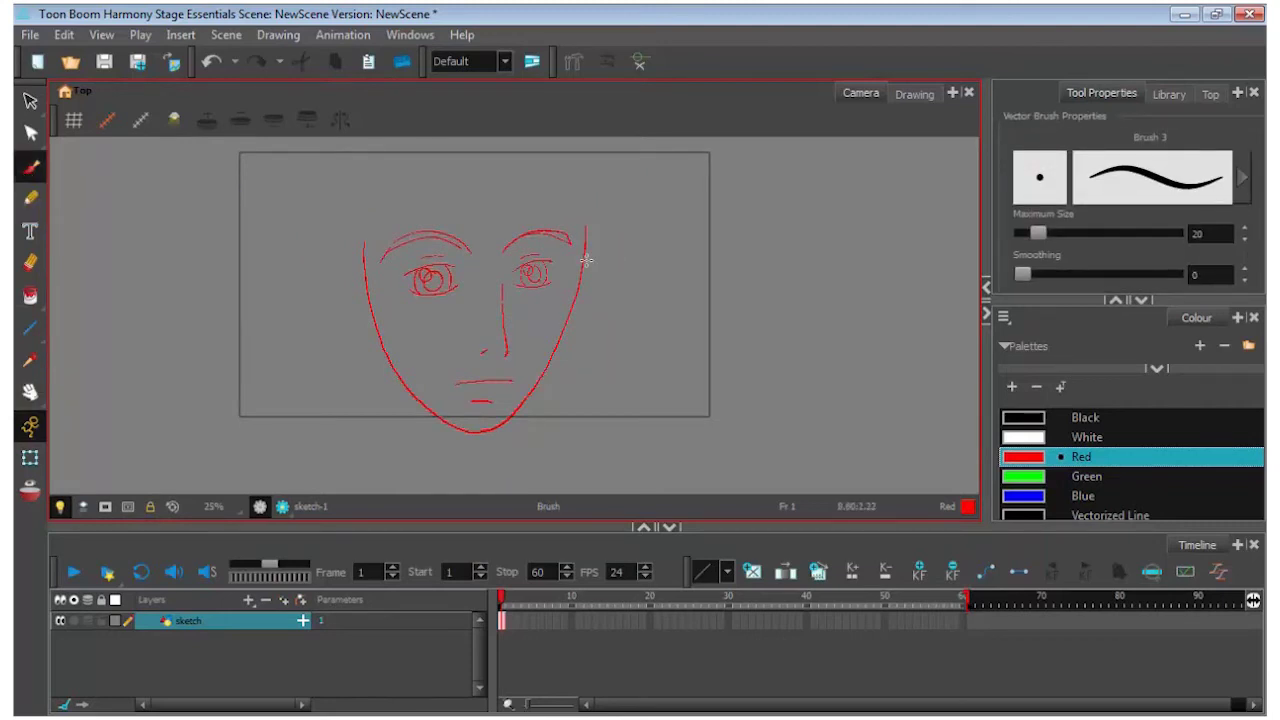
pyautogui.moveTo(586, 242)
pyautogui.mouseDown()
pyautogui.moveTo(598, 268)
pyautogui.moveTo(572, 306)
pyautogui.moveTo(595, 288)
pyautogui.mouseUp()
pyautogui.moveTo(366, 239)
pyautogui.mouseDown()
pyautogui.moveTo(349, 229)
pyautogui.moveTo(334, 277)
pyautogui.moveTo(368, 322)
pyautogui.mouseUp()
pyautogui.moveTo(348, 254); pyautogui.dragTo(377, 299)
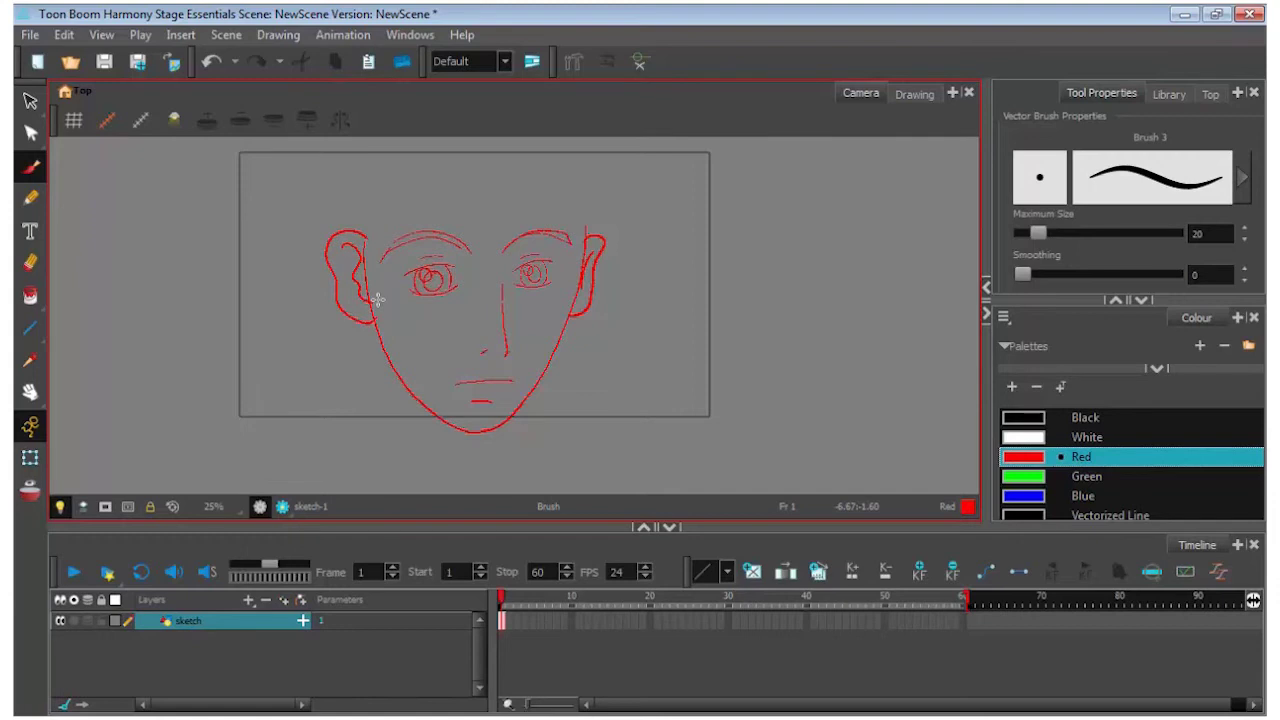
pyautogui.click(30, 391)
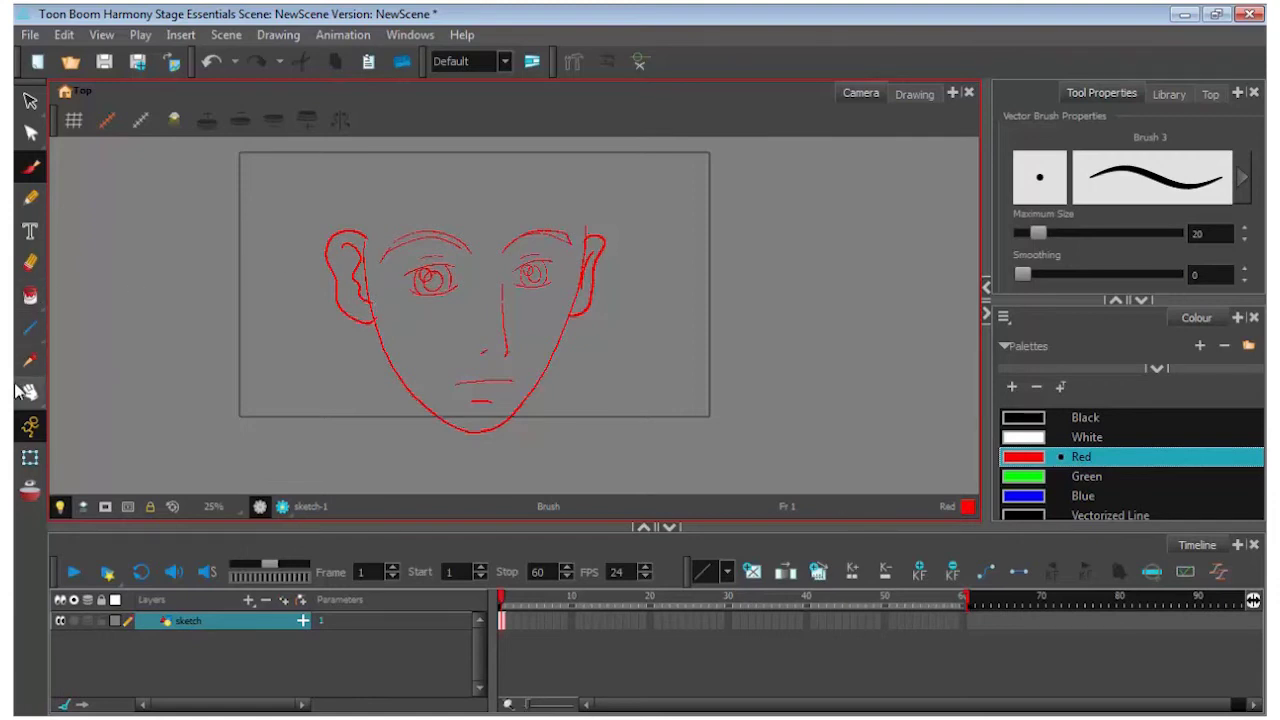
pyautogui.moveTo(508, 280); pyautogui.dragTo(473, 363)
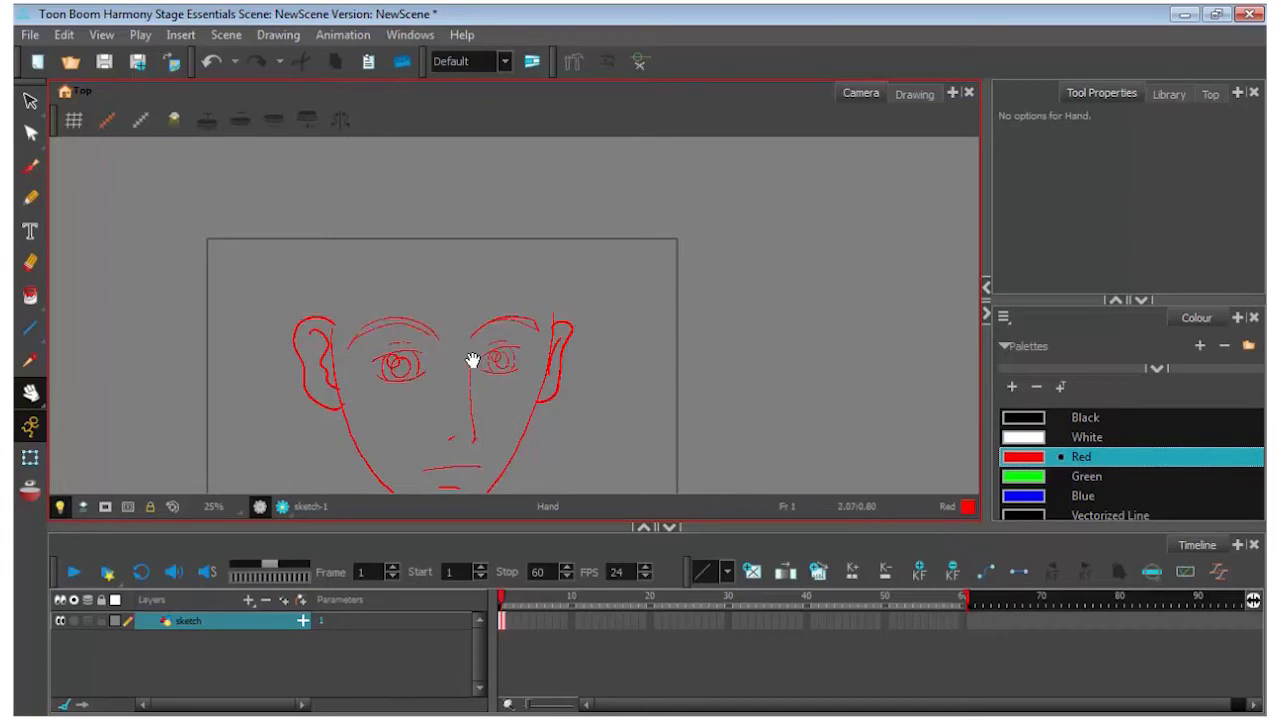
pyautogui.click(30, 166)
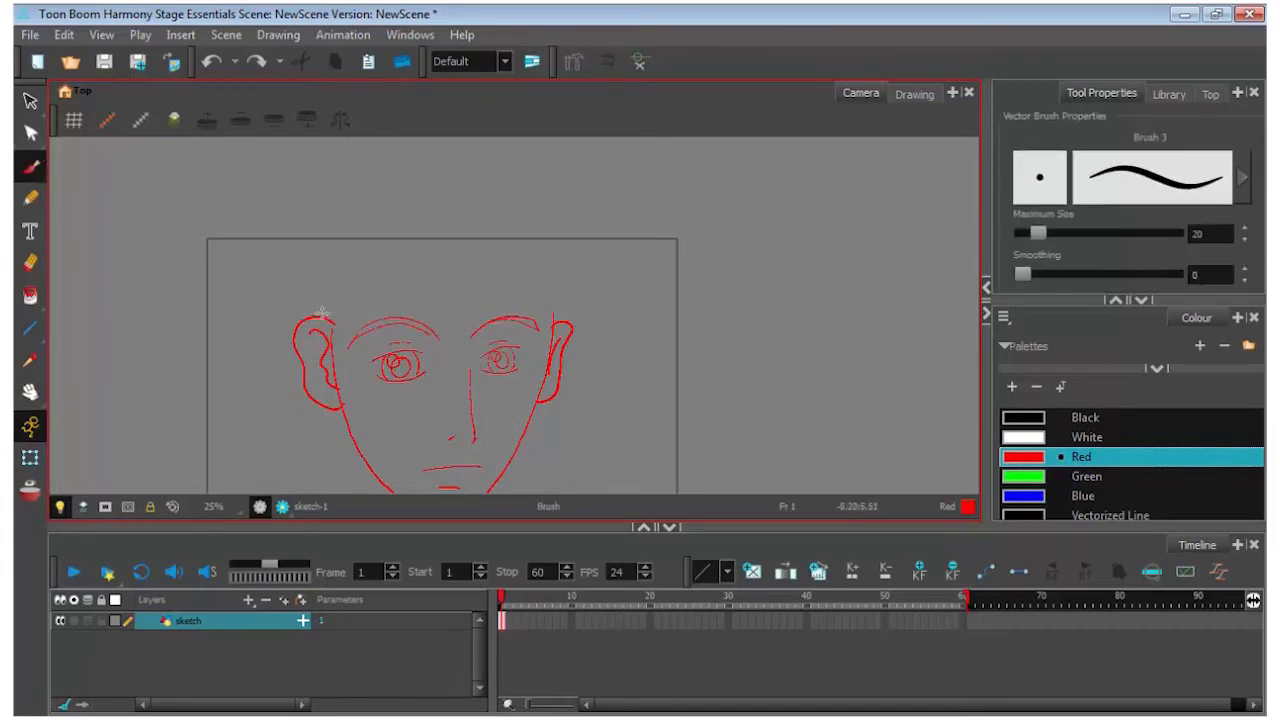
pyautogui.moveTo(322, 313)
pyautogui.mouseDown()
pyautogui.moveTo(358, 235)
pyautogui.moveTo(461, 190)
pyautogui.moveTo(506, 201)
pyautogui.moveTo(538, 233)
pyautogui.moveTo(556, 322)
pyautogui.mouseUp()
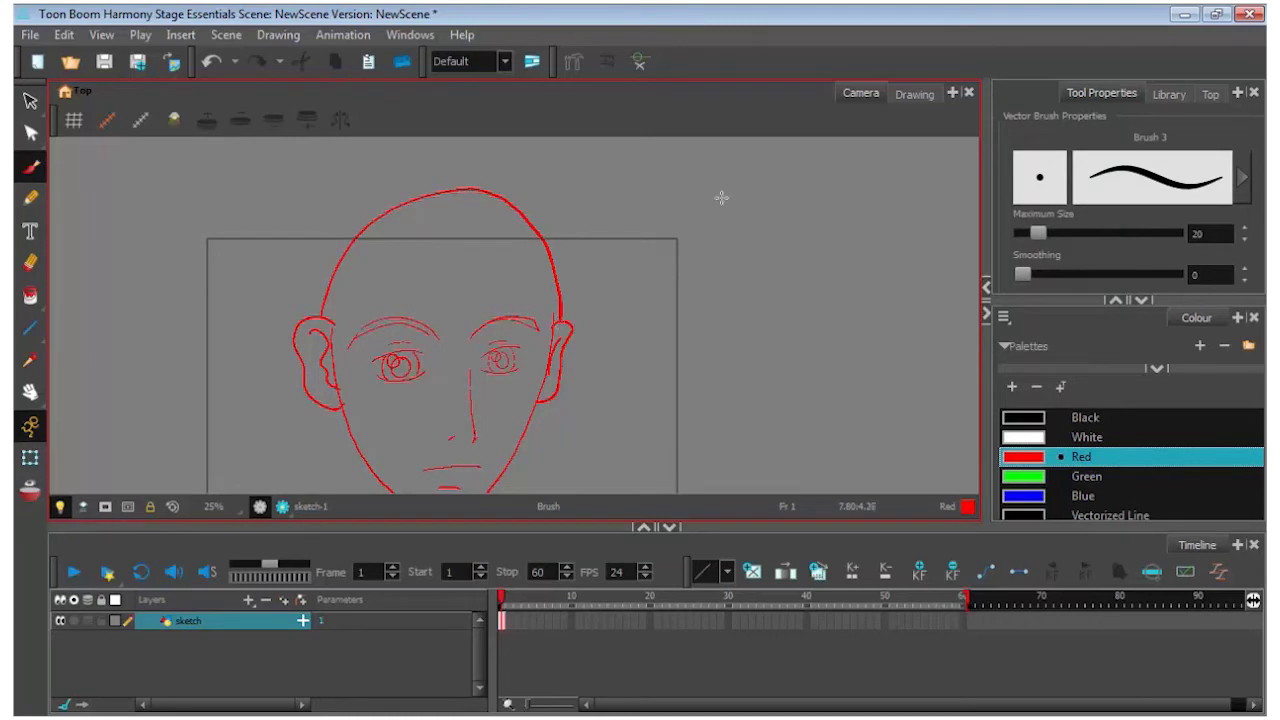
# Step: Skew the head-top stroke left and narrow it from both sides
pyautogui.click(30, 101)
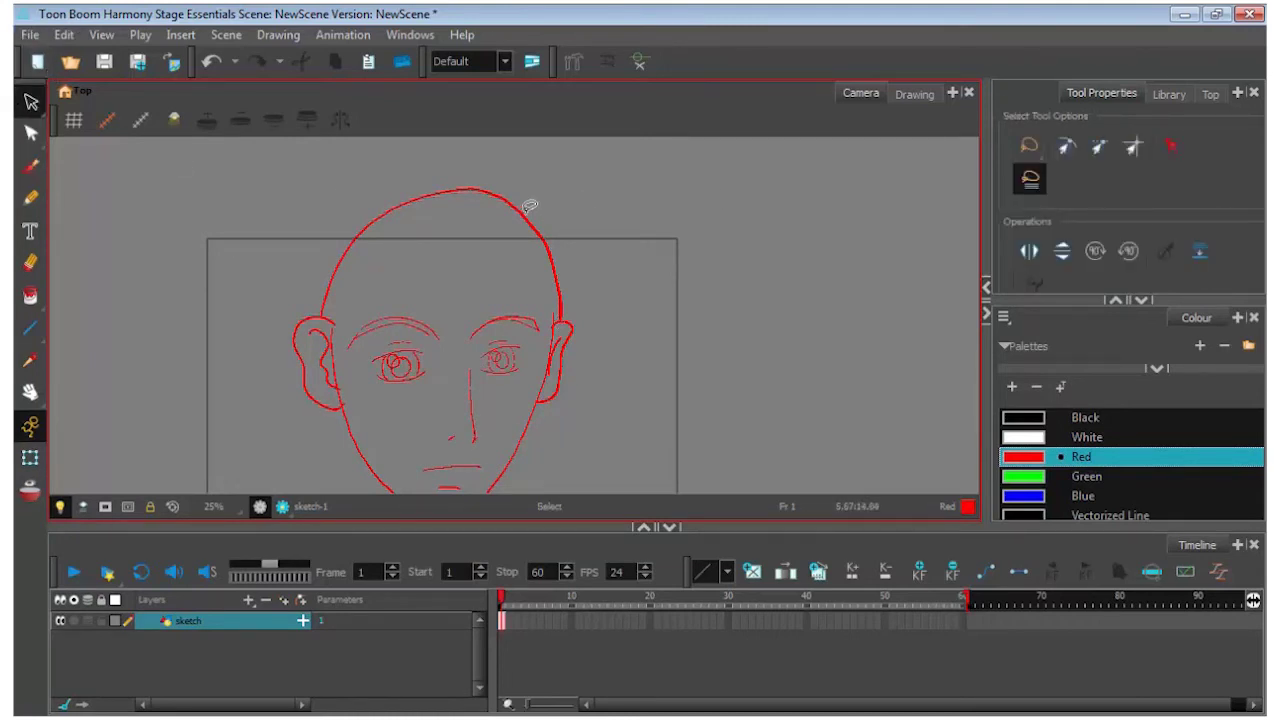
pyautogui.click(525, 208)
pyautogui.moveTo(490, 181); pyautogui.dragTo(474, 191)
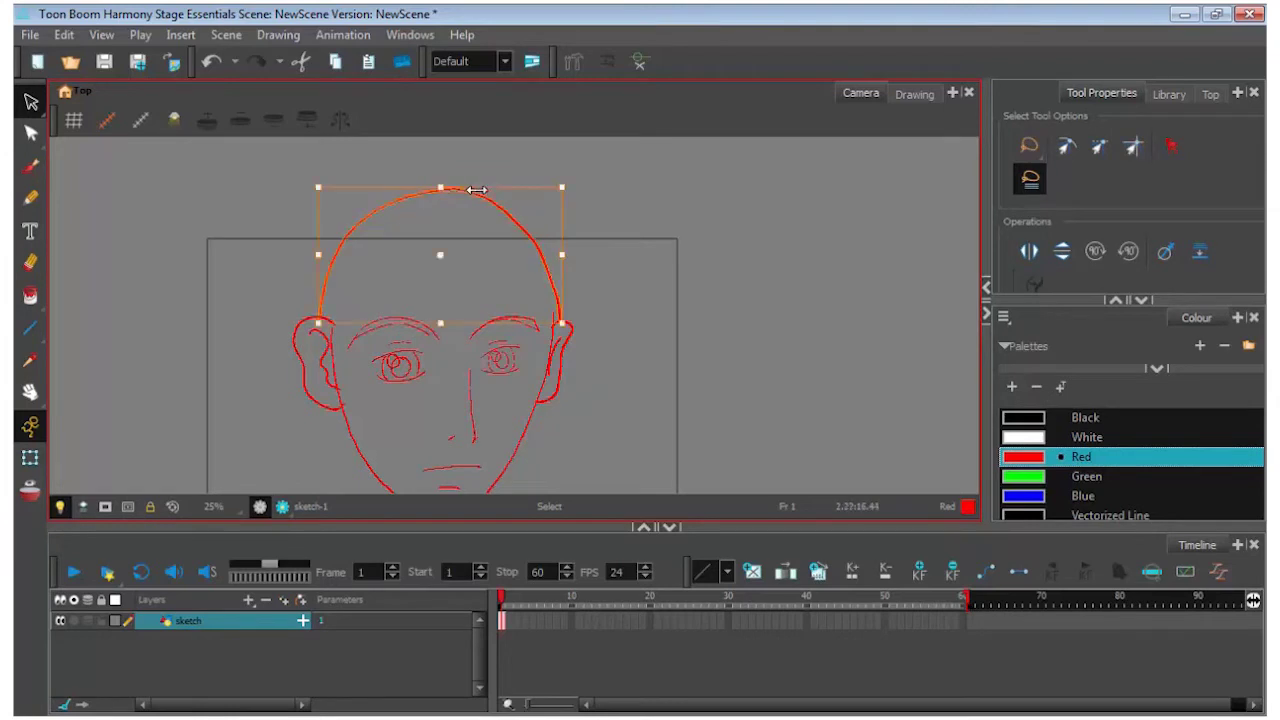
pyautogui.click(746, 254)
pyautogui.click(557, 256)
pyautogui.moveTo(563, 256); pyautogui.dragTo(557, 256)
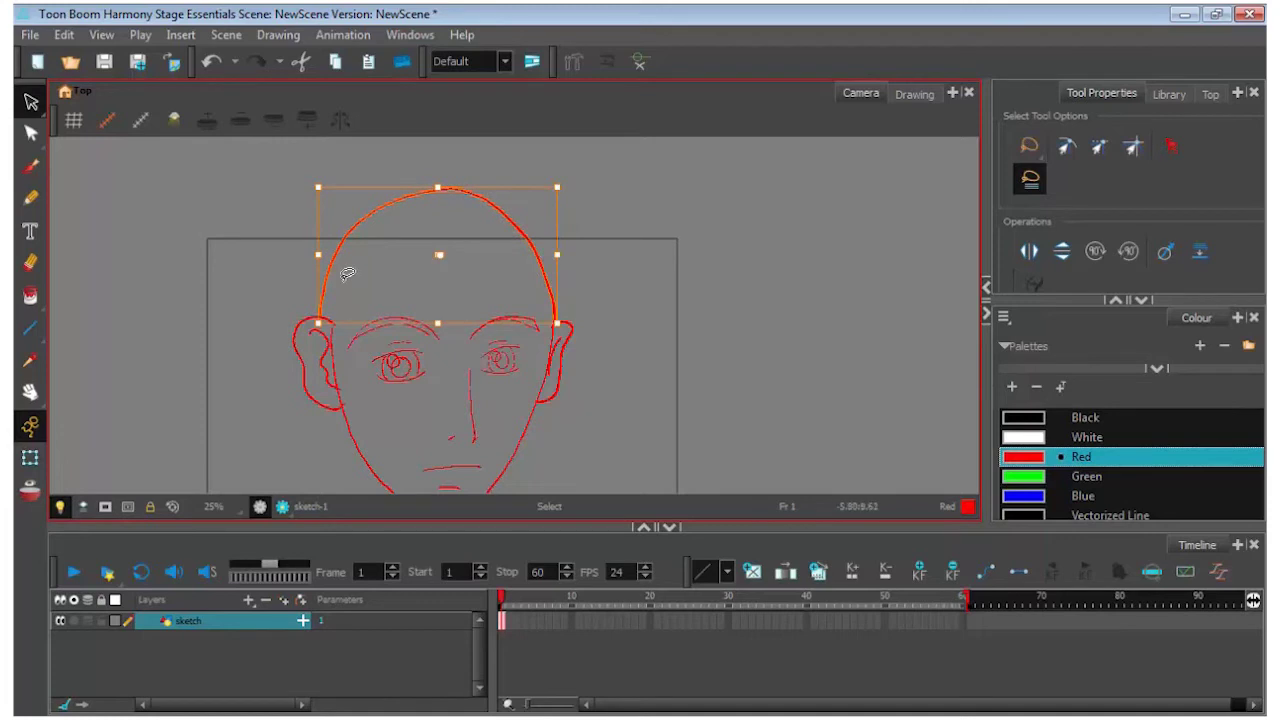
pyautogui.moveTo(319, 255); pyautogui.dragTo(327, 255)
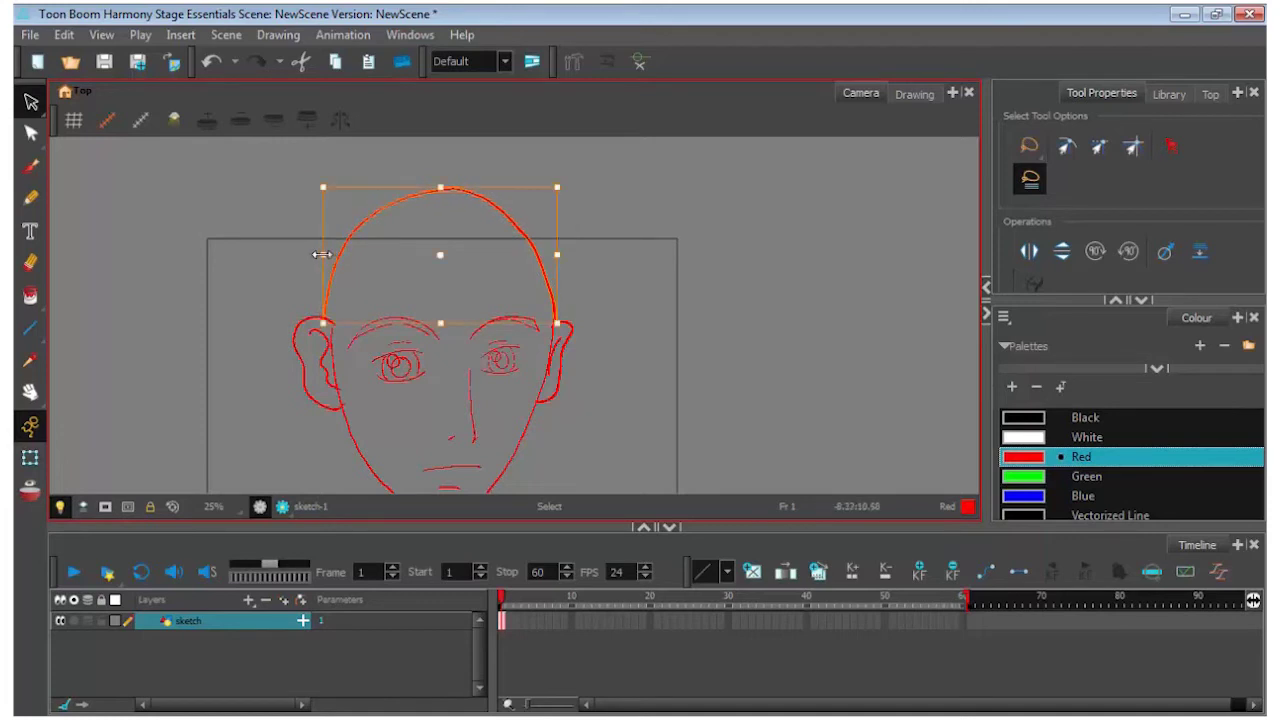
pyautogui.click(600, 262)
# Step: Select all, scale the face down and move it into the camera frame
pyautogui.hotkey('ctrl', 'a')
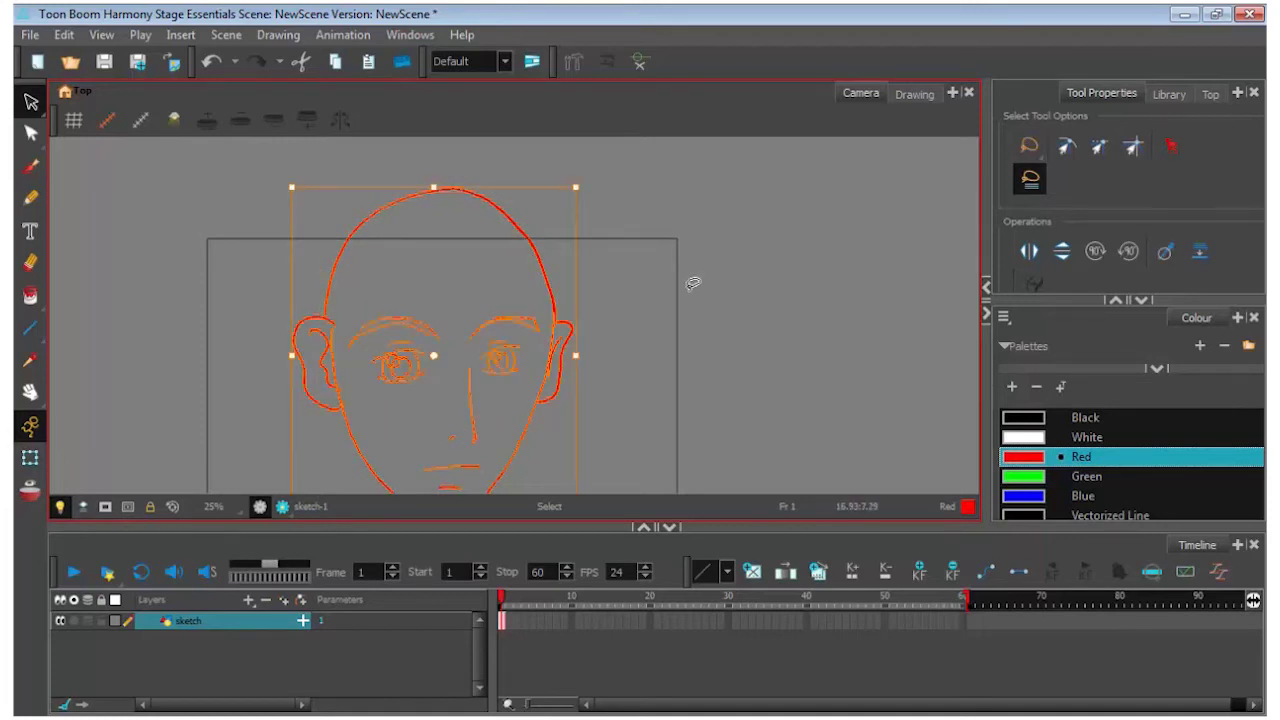
pyautogui.moveTo(580, 190); pyautogui.dragTo(506, 271)
pyautogui.moveTo(470, 314); pyautogui.dragTo(534, 300)
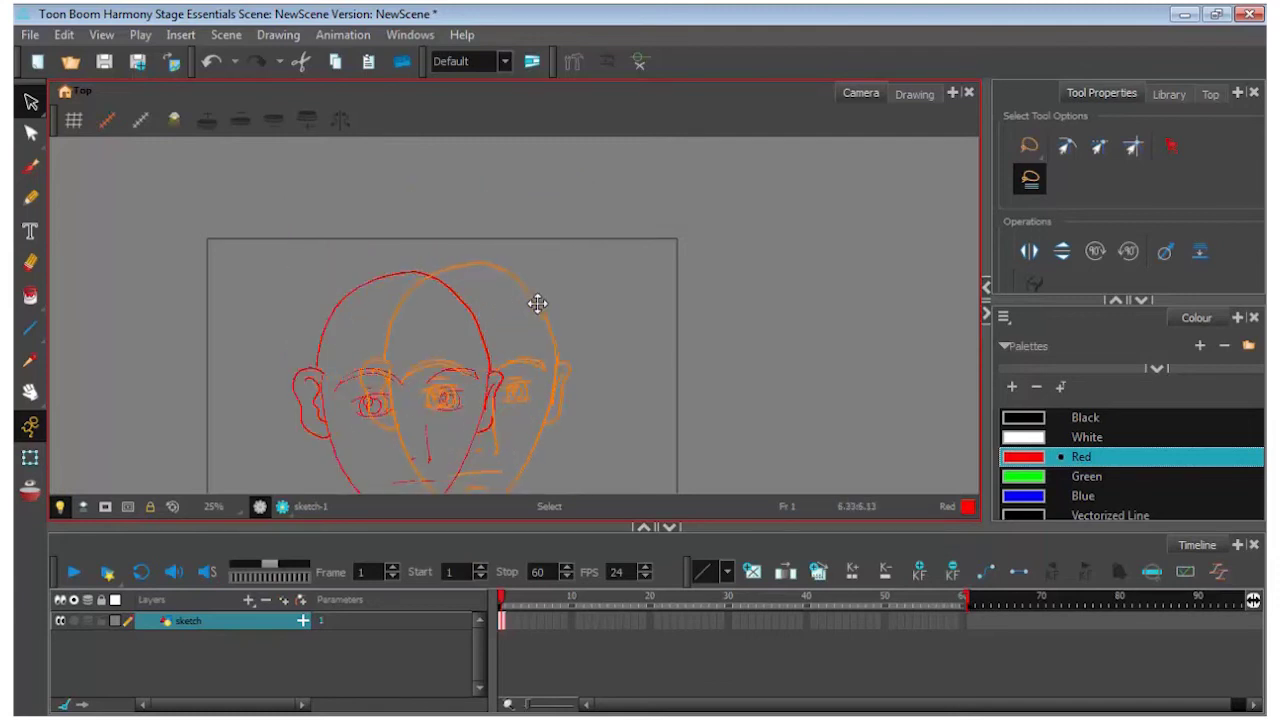
pyautogui.scroll(-1, 534, 300)
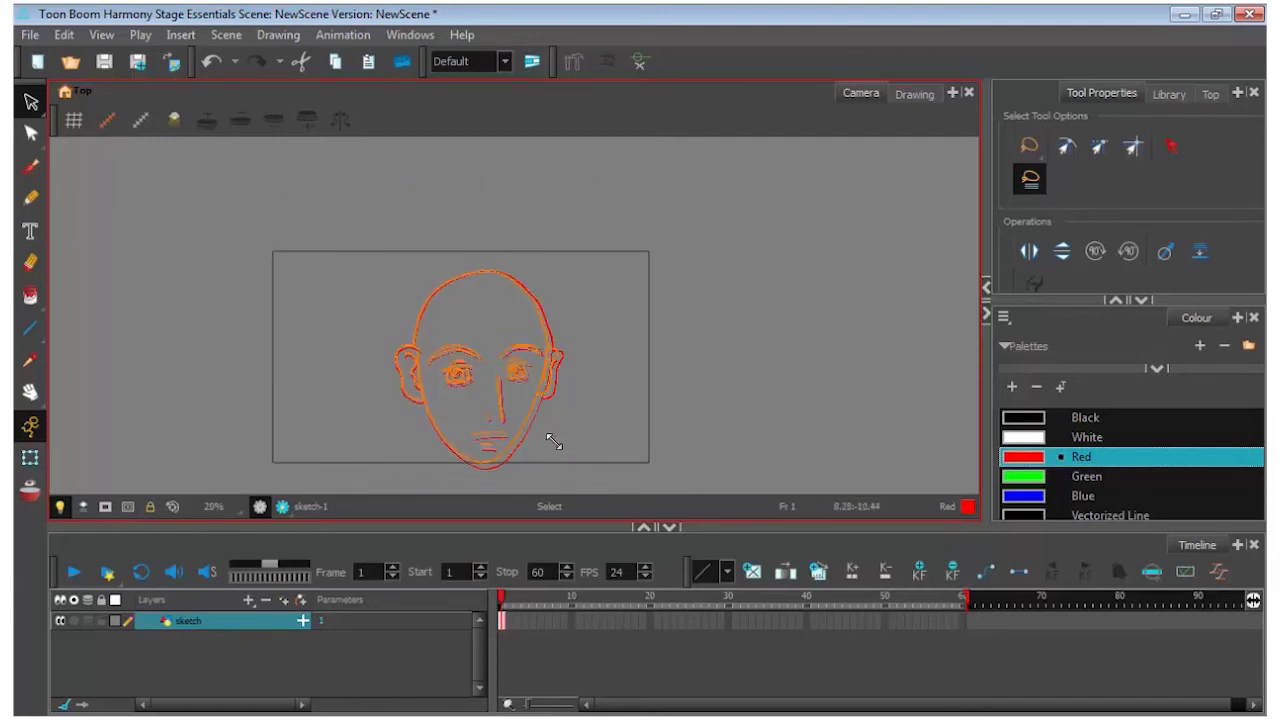
pyautogui.moveTo(553, 441)
pyautogui.mouseDown()
pyautogui.moveTo(540, 405)
pyautogui.moveTo(554, 397)
pyautogui.mouseUp()
pyautogui.click(620, 394)
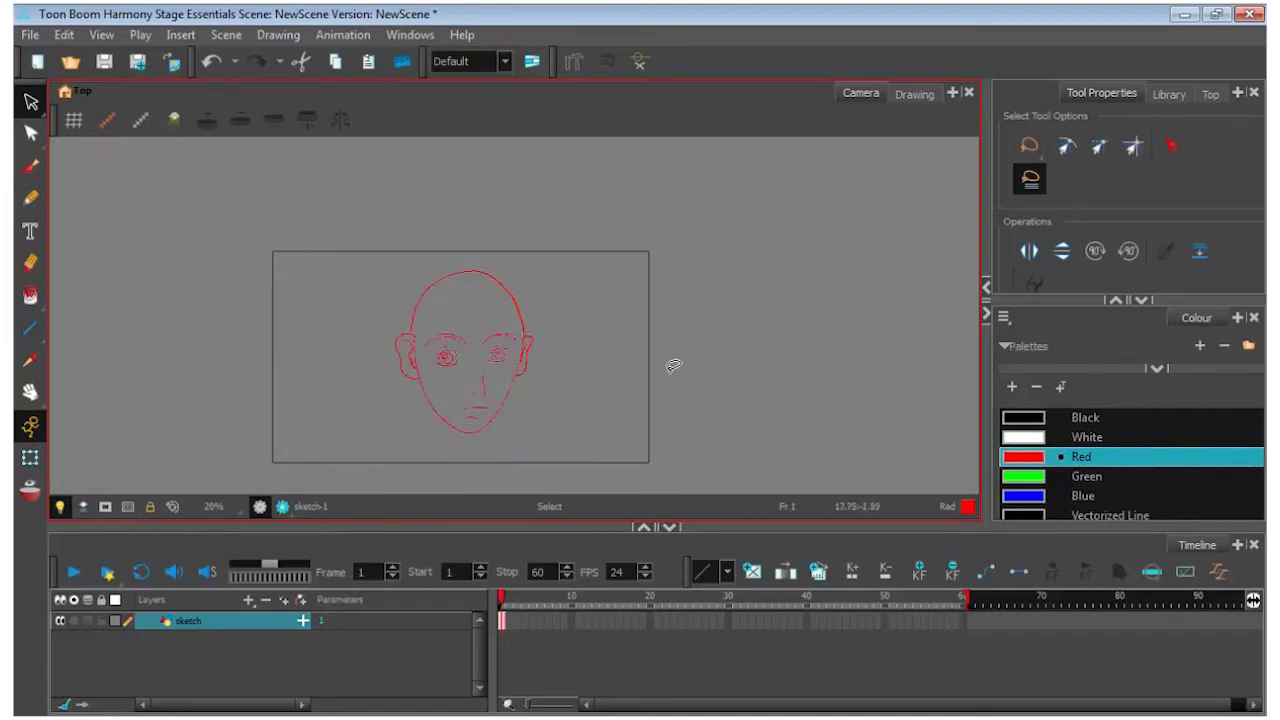
pyautogui.click(30, 392)
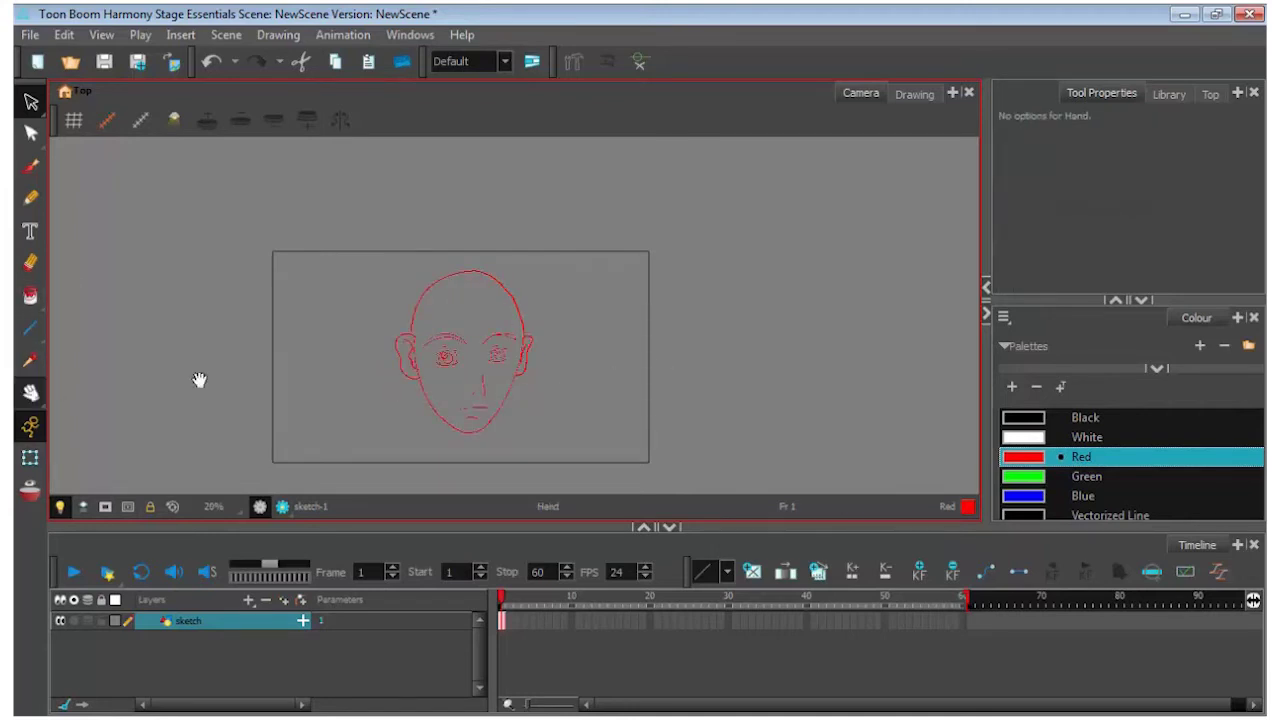
# Step: Reposition the view and lock the sketch layer
pyautogui.scroll(2, 517, 357)
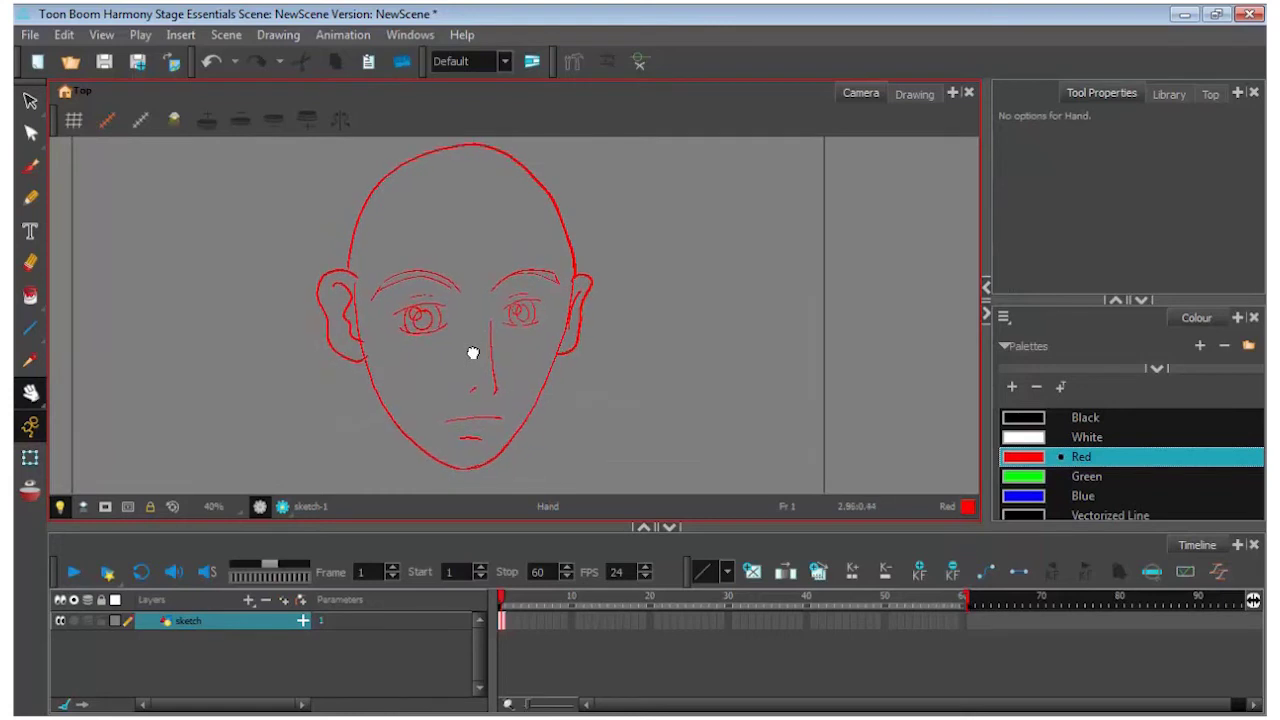
pyautogui.moveTo(473, 353); pyautogui.dragTo(474, 365)
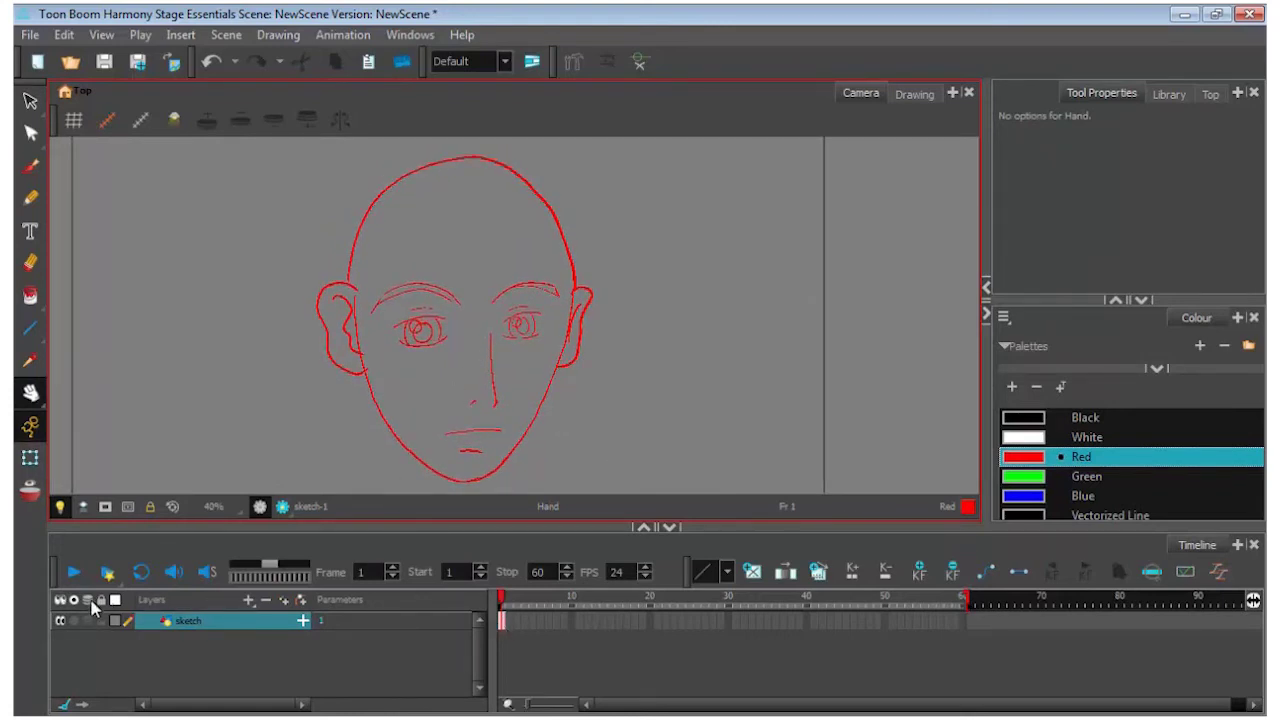
pyautogui.click(101, 621)
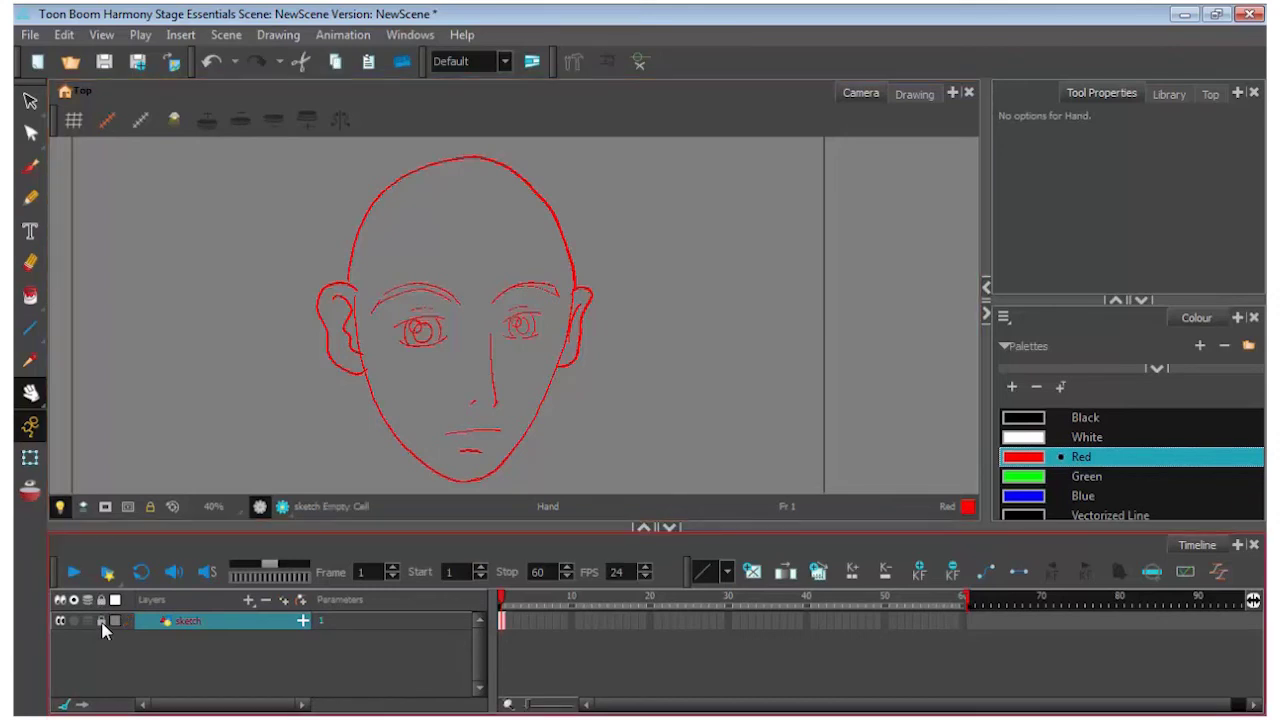
# Step: Add a new drawing layer named 'refined' above the sketch layer
pyautogui.click(249, 601)
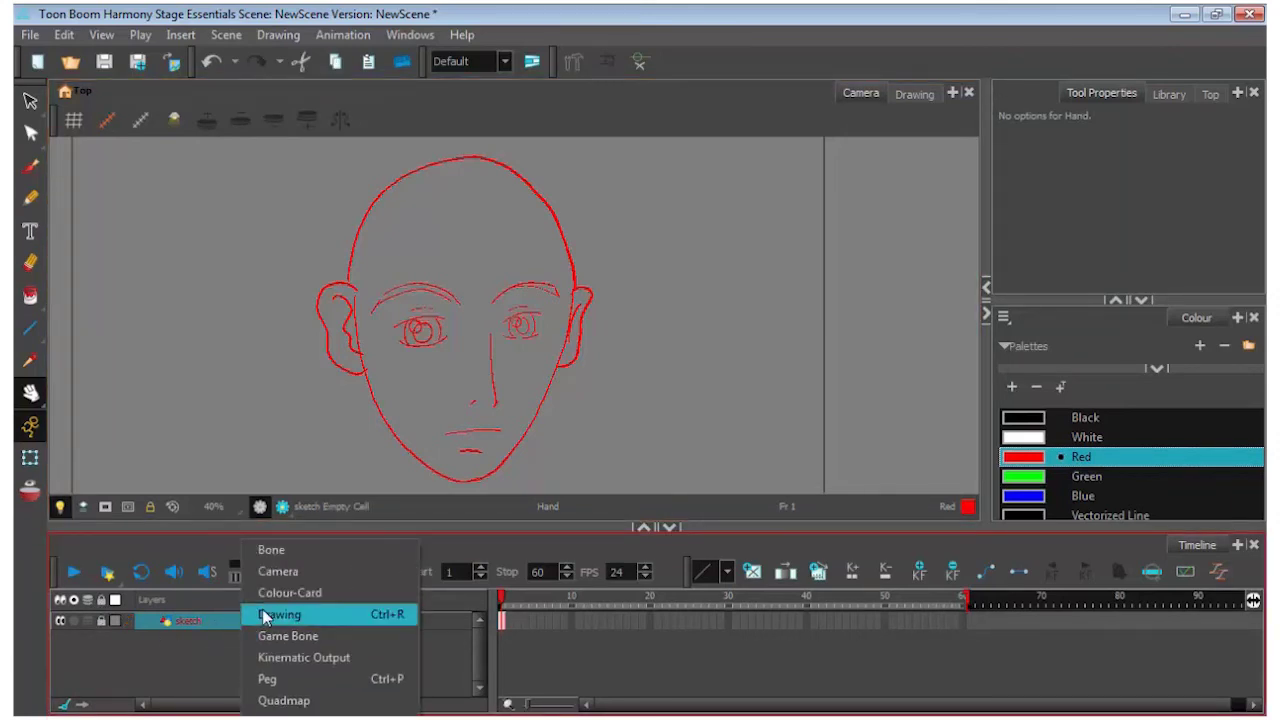
pyautogui.click(267, 615)
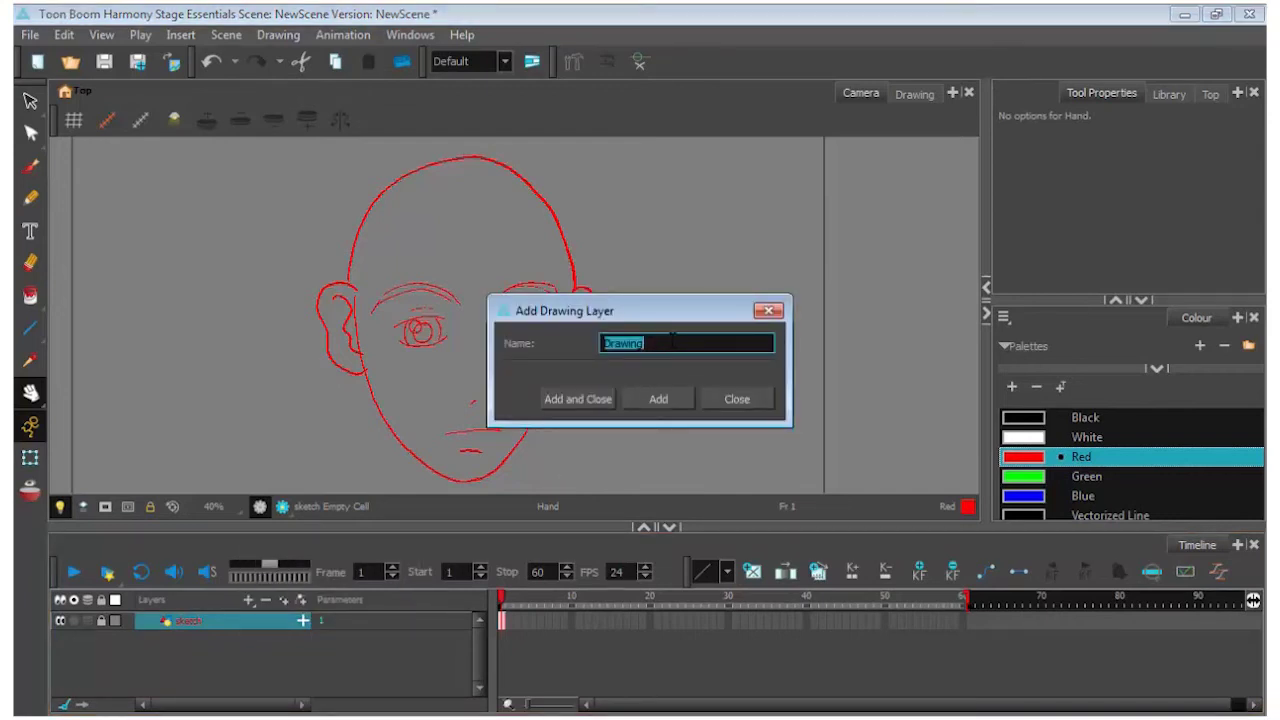
pyautogui.write('refined')
pyautogui.click(576, 399)
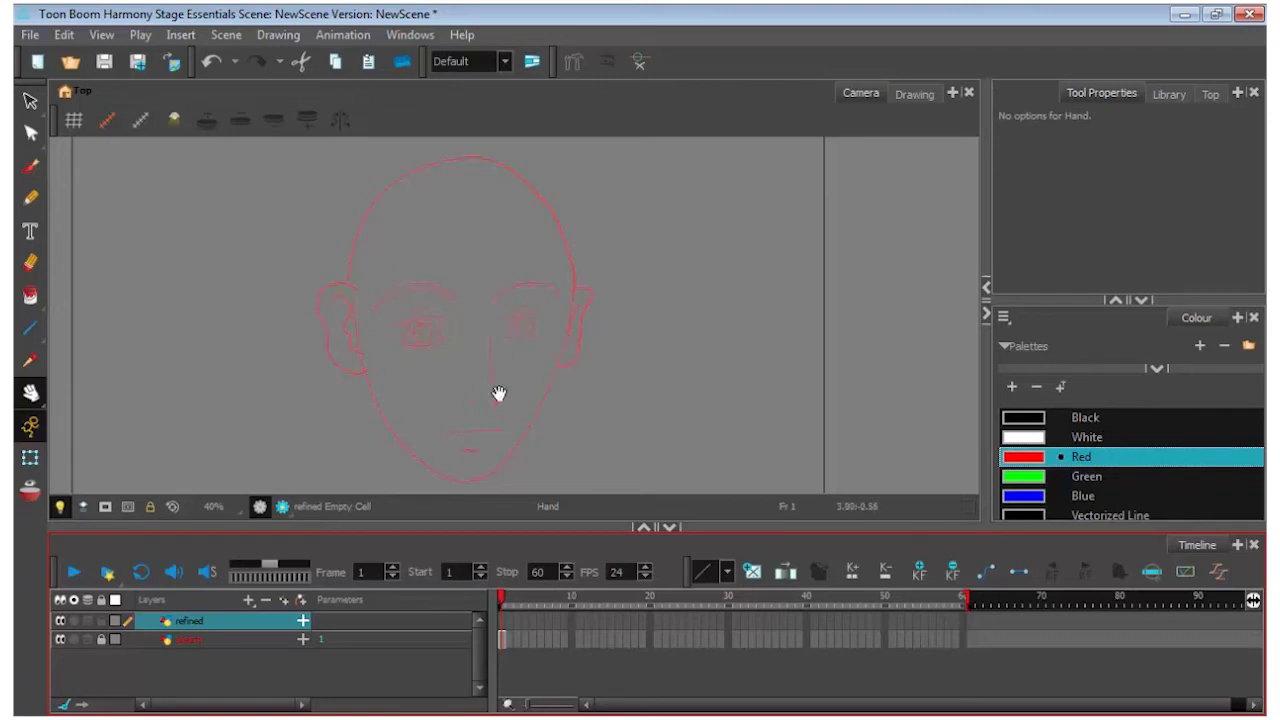
# Step: Switch to a black brush with Maximum Size 11.4 and zoom in on the face
pyautogui.click(1097, 420)
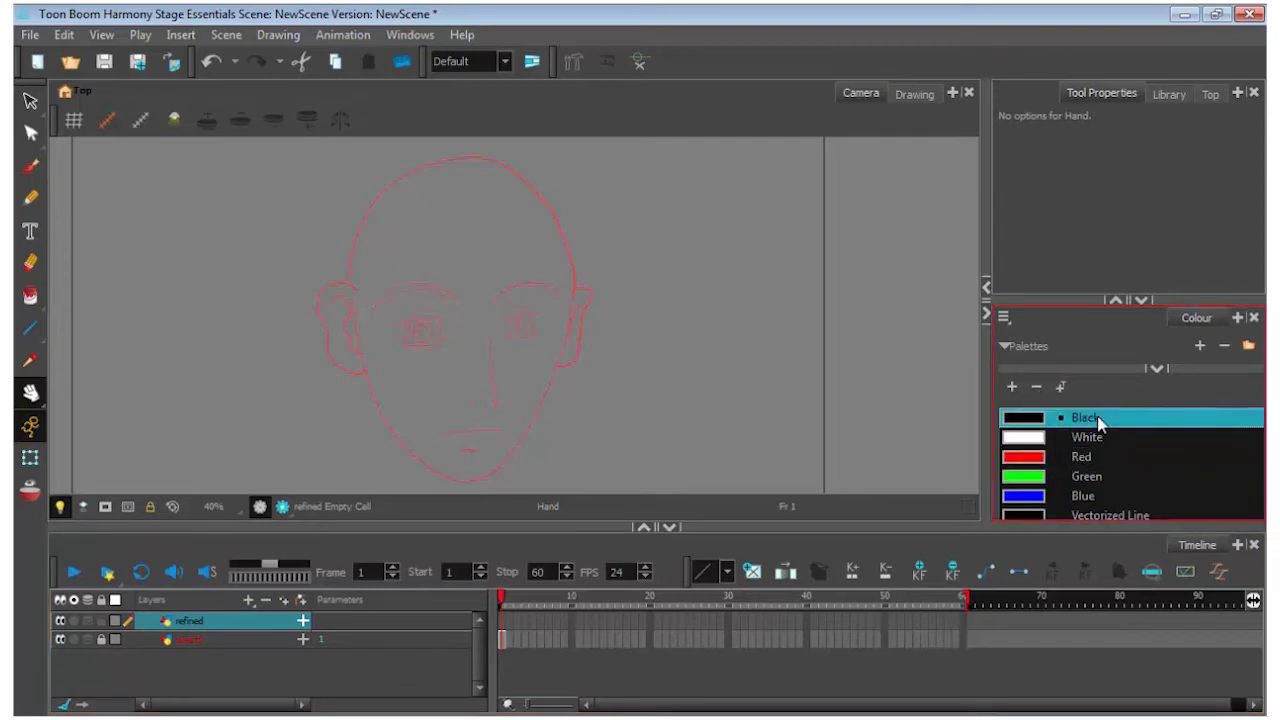
pyautogui.click(32, 168)
pyautogui.moveTo(1038, 232); pyautogui.dragTo(1032, 230)
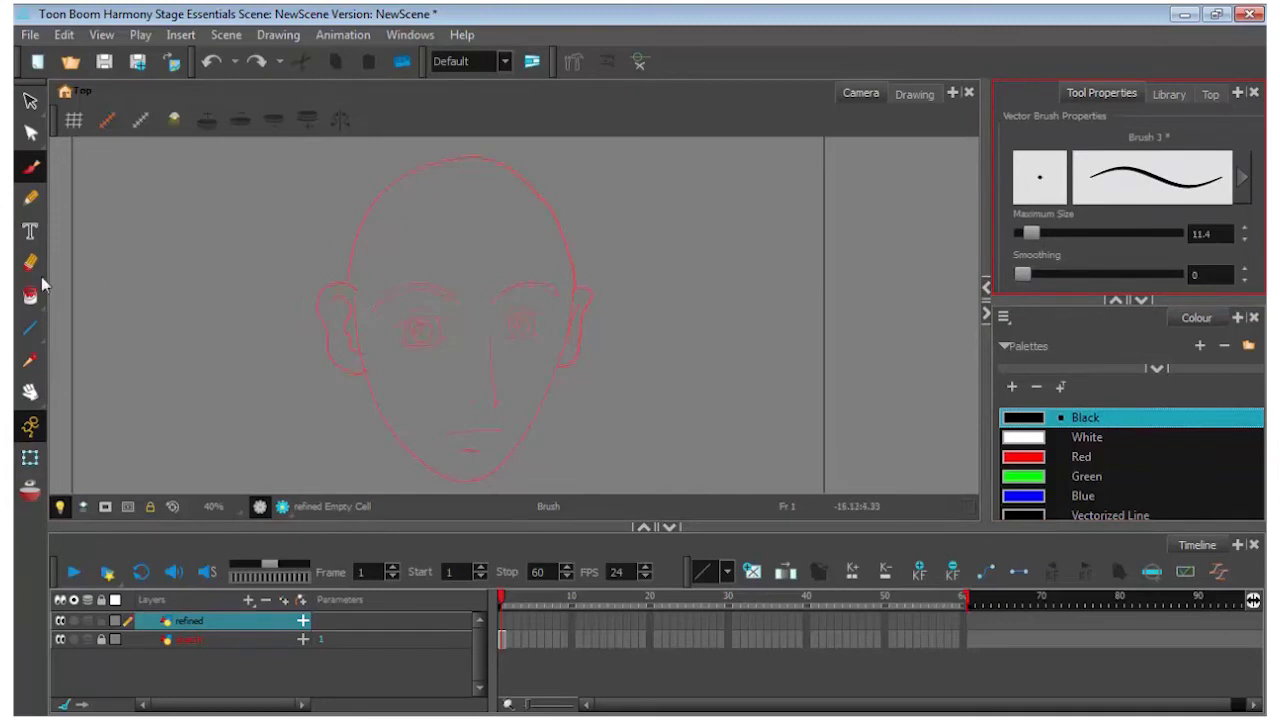
pyautogui.click(30, 392)
pyautogui.scroll(2, 500, 343)
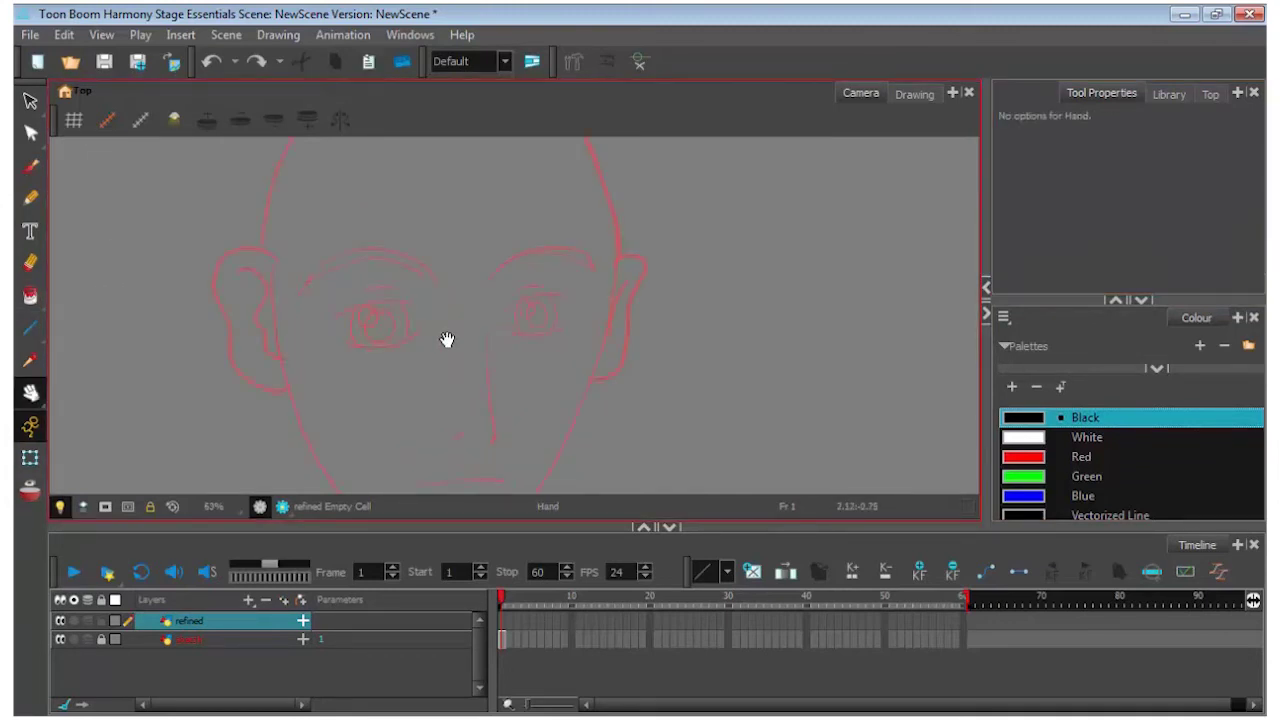
pyautogui.click(32, 168)
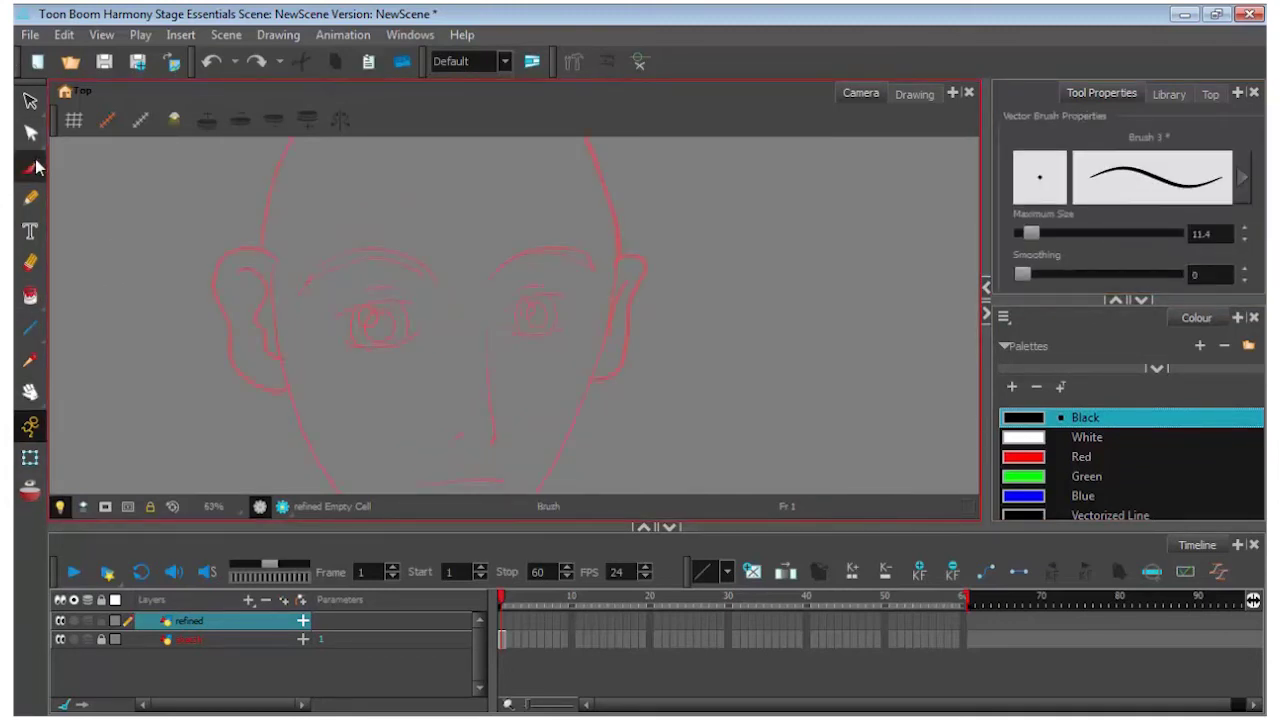
# Step: Ink both eyes in black: upper and lower lids, eye corners and the iris
pyautogui.moveTo(338, 318); pyautogui.dragTo(410, 300)
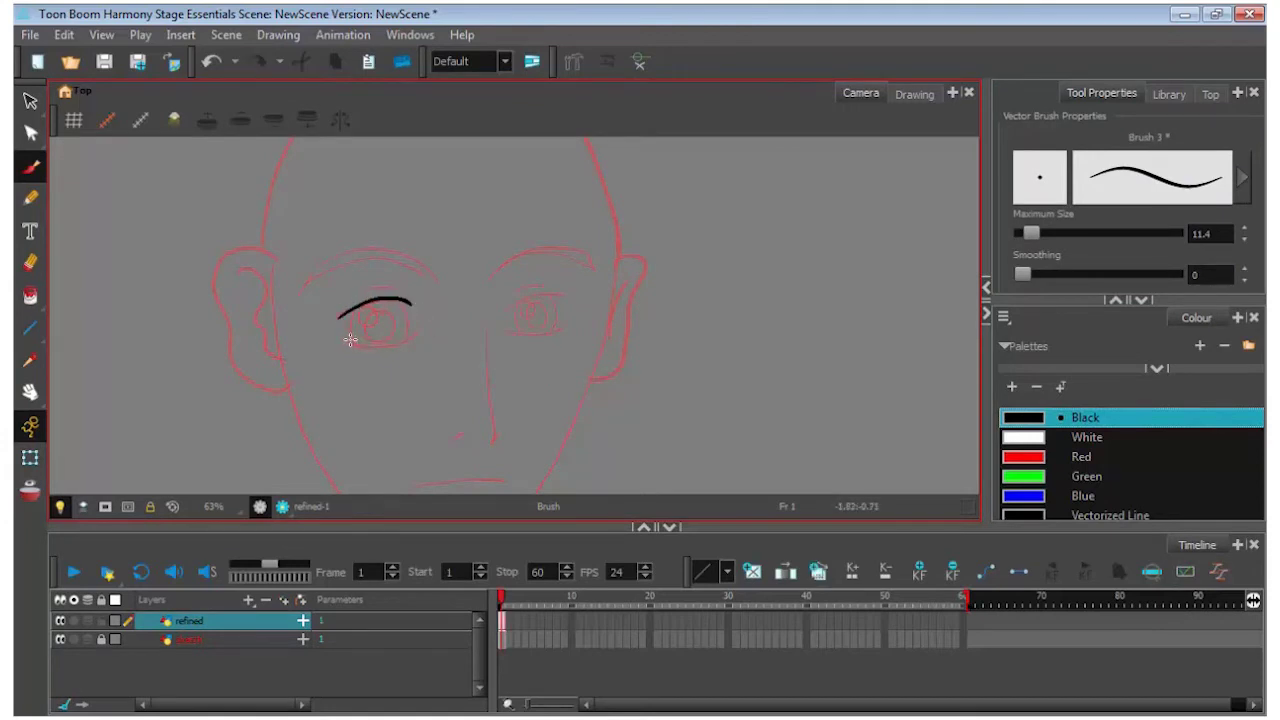
pyautogui.moveTo(350, 340); pyautogui.dragTo(416, 332)
pyautogui.moveTo(506, 312)
pyautogui.mouseDown()
pyautogui.moveTo(564, 302)
pyautogui.moveTo(566, 334)
pyautogui.mouseUp()
pyautogui.moveTo(357, 308); pyautogui.dragTo(365, 345)
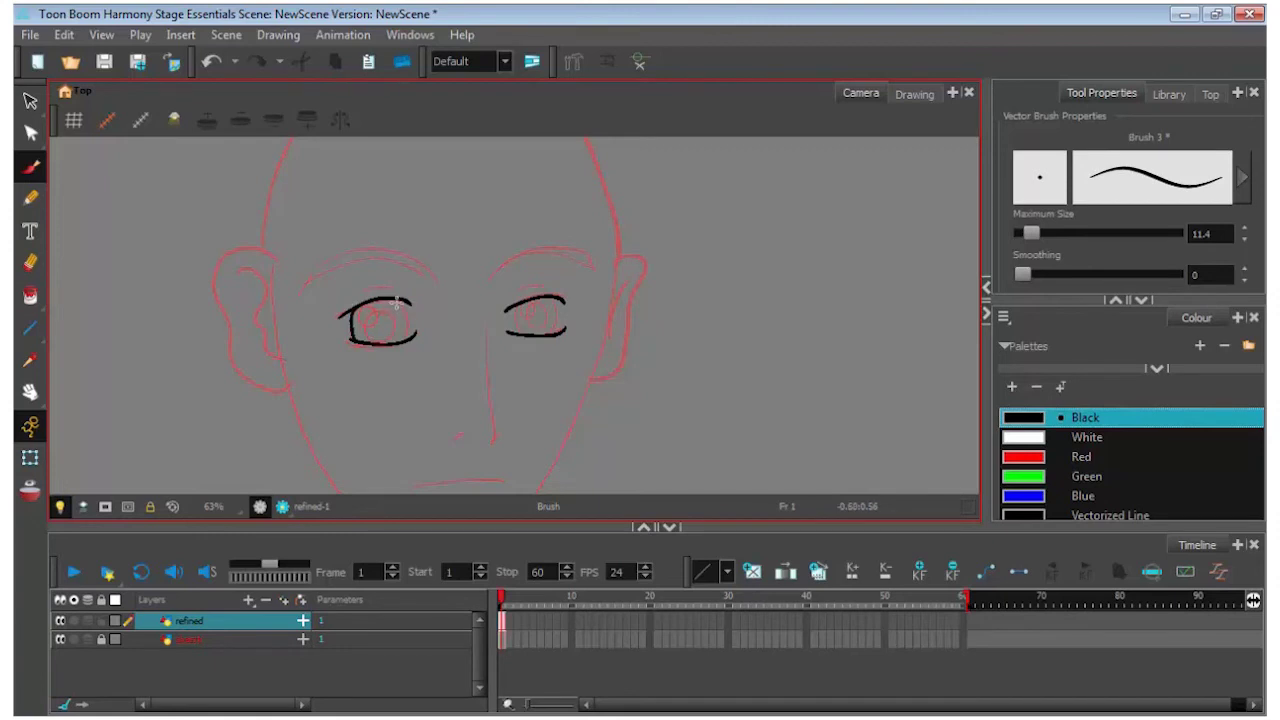
pyautogui.moveTo(405, 298)
pyautogui.mouseDown()
pyautogui.moveTo(413, 320)
pyautogui.moveTo(396, 336)
pyautogui.mouseUp()
pyautogui.moveTo(517, 304); pyautogui.dragTo(518, 338)
pyautogui.moveTo(556, 298)
pyautogui.mouseDown()
pyautogui.moveTo(551, 336)
pyautogui.moveTo(514, 320)
pyautogui.moveTo(540, 304)
pyautogui.moveTo(528, 332)
pyautogui.moveTo(540, 300)
pyautogui.mouseUp()
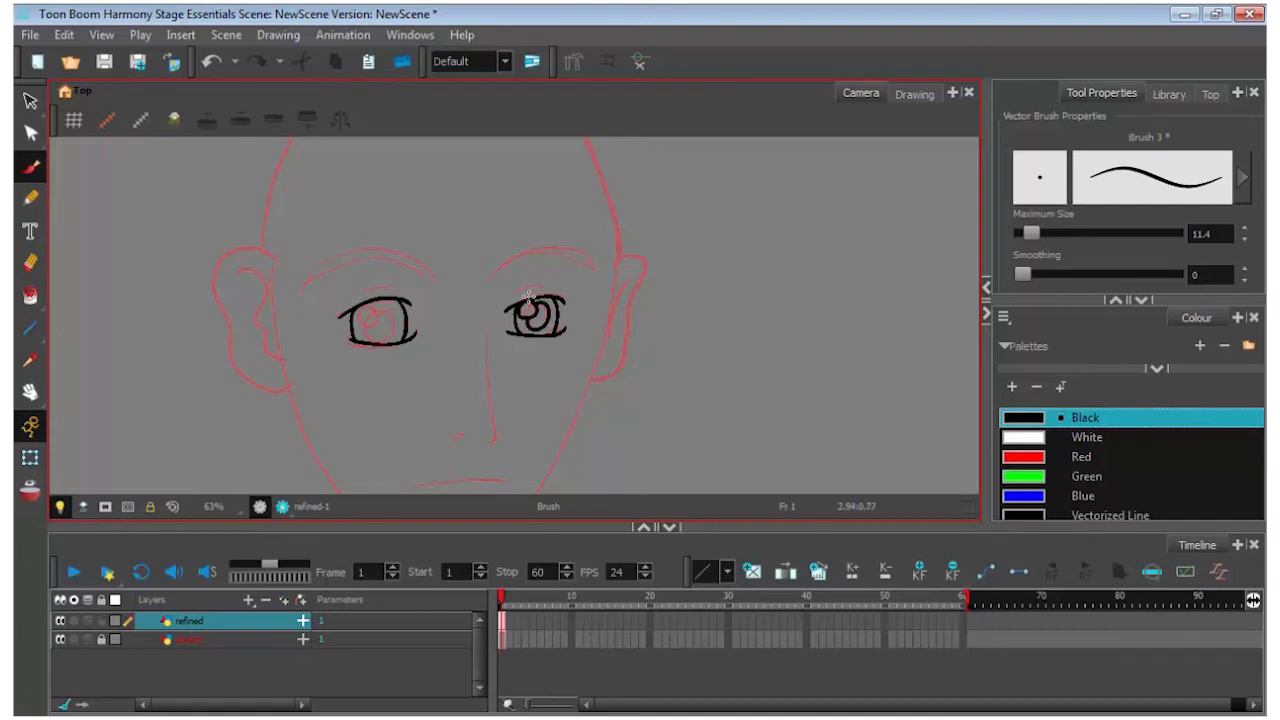
pyautogui.moveTo(367, 302)
pyautogui.mouseDown()
pyautogui.moveTo(357, 326)
pyautogui.moveTo(378, 306)
pyautogui.moveTo(380, 346)
pyautogui.moveTo(400, 318)
pyautogui.moveTo(384, 300)
pyautogui.moveTo(345, 298)
pyautogui.mouseUp()
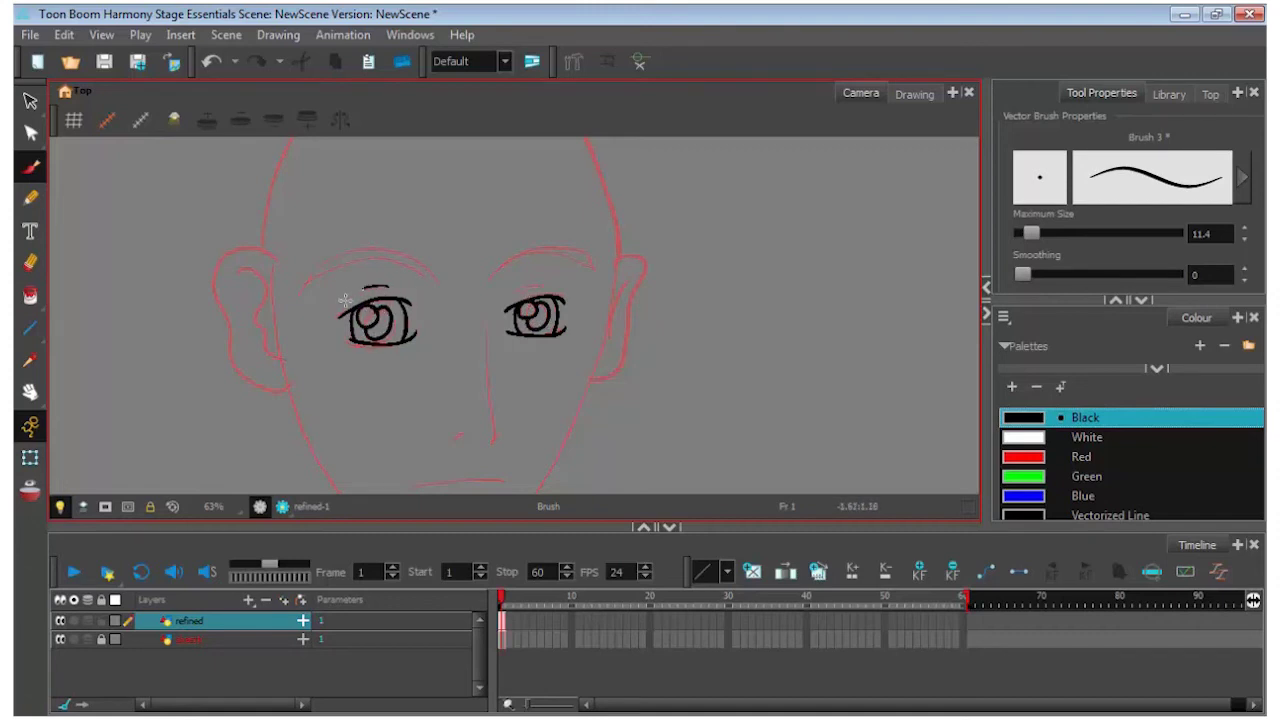
pyautogui.moveTo(528, 285); pyautogui.dragTo(556, 291)
# Step: Ink both eyebrow arcs and the nose line, then pan up toward the jaw
pyautogui.moveTo(296, 287)
pyautogui.mouseDown()
pyautogui.moveTo(337, 253)
pyautogui.moveTo(437, 283)
pyautogui.mouseUp()
pyautogui.moveTo(302, 288)
pyautogui.mouseDown()
pyautogui.moveTo(408, 262)
pyautogui.moveTo(437, 288)
pyautogui.moveTo(530, 248)
pyautogui.moveTo(588, 257)
pyautogui.moveTo(596, 274)
pyautogui.mouseUp()
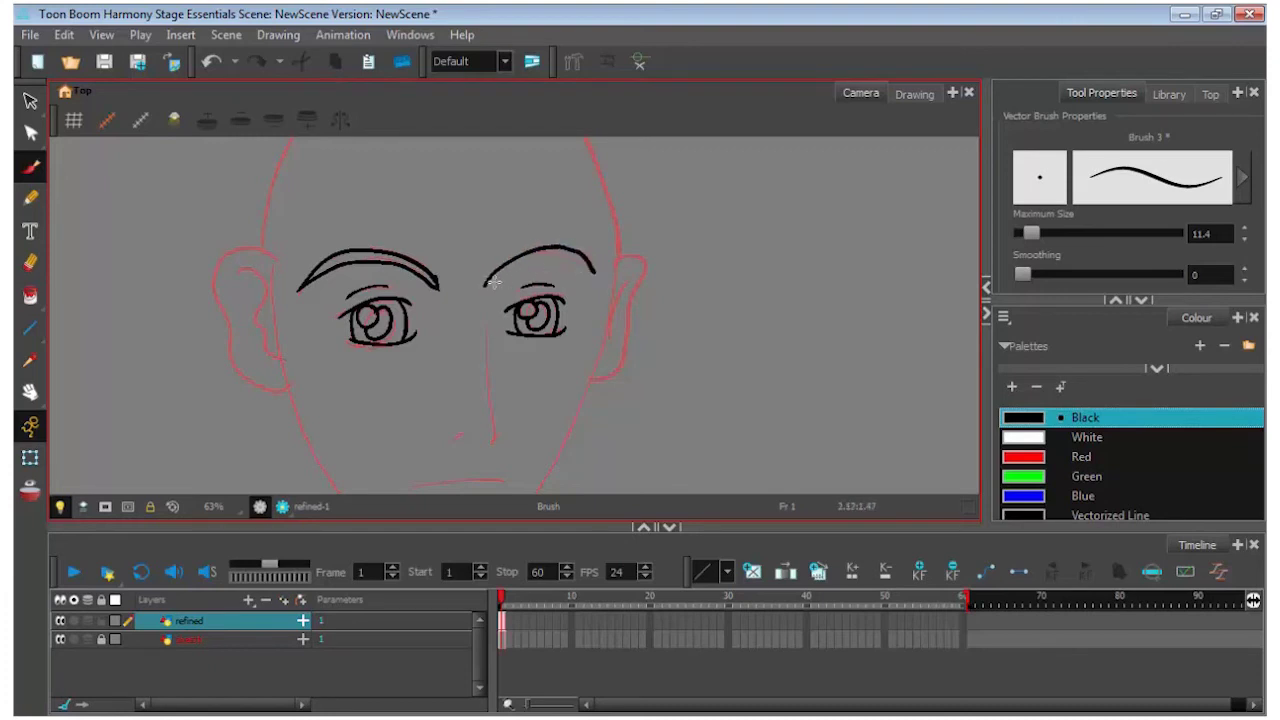
pyautogui.moveTo(486, 286)
pyautogui.mouseDown()
pyautogui.moveTo(549, 256)
pyautogui.moveTo(596, 274)
pyautogui.mouseUp()
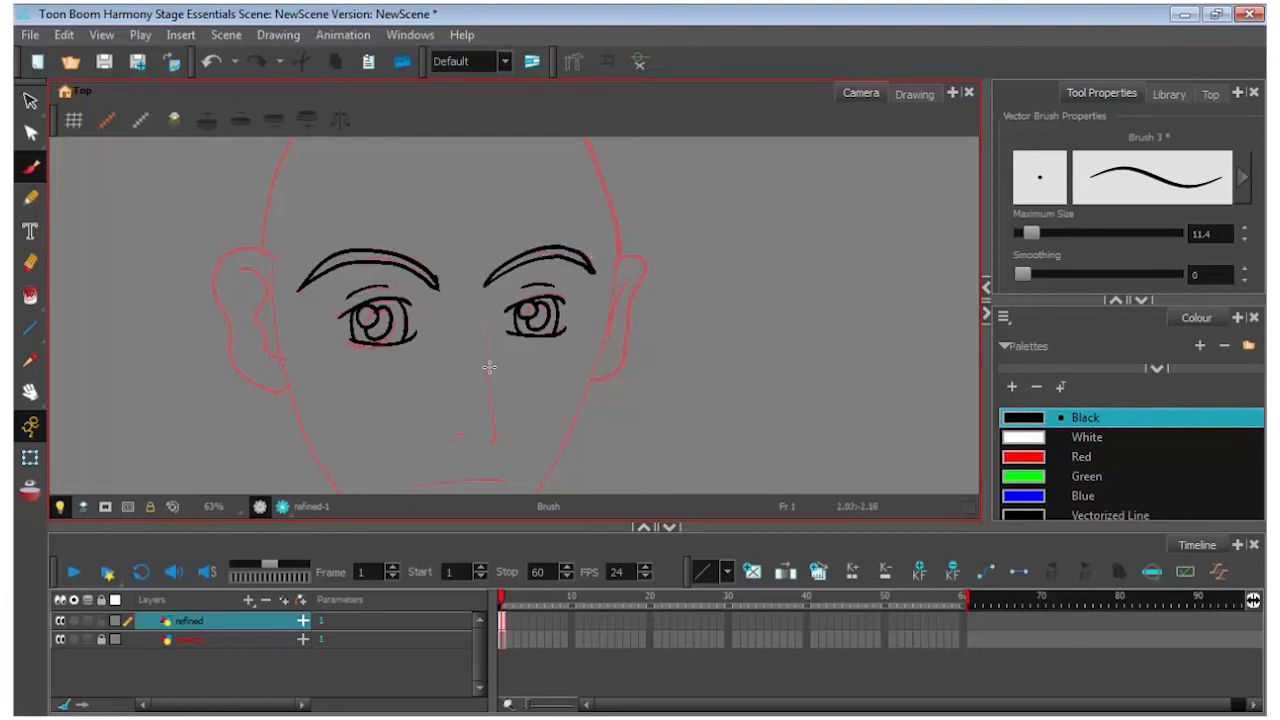
pyautogui.moveTo(485, 309)
pyautogui.mouseDown()
pyautogui.moveTo(497, 429)
pyautogui.moveTo(486, 447)
pyautogui.moveTo(508, 434)
pyautogui.moveTo(460, 433)
pyautogui.mouseUp()
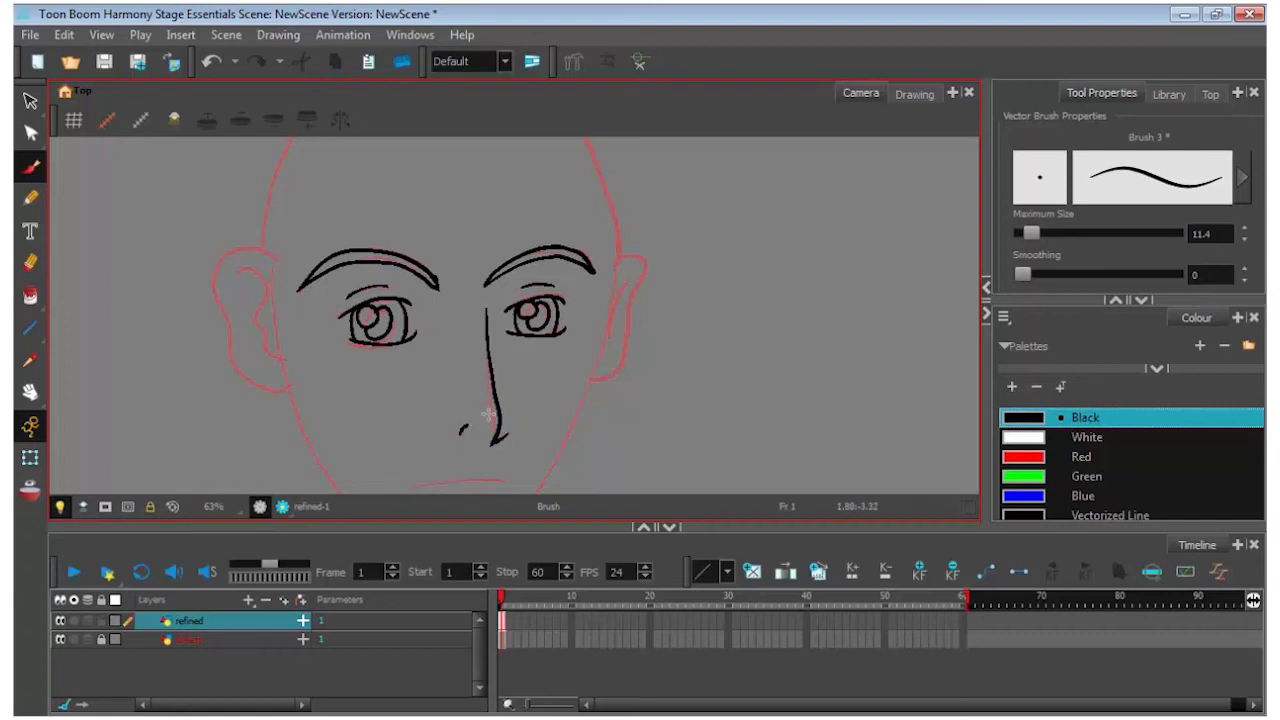
pyautogui.click(30, 392)
pyautogui.moveTo(526, 374); pyautogui.dragTo(525, 306)
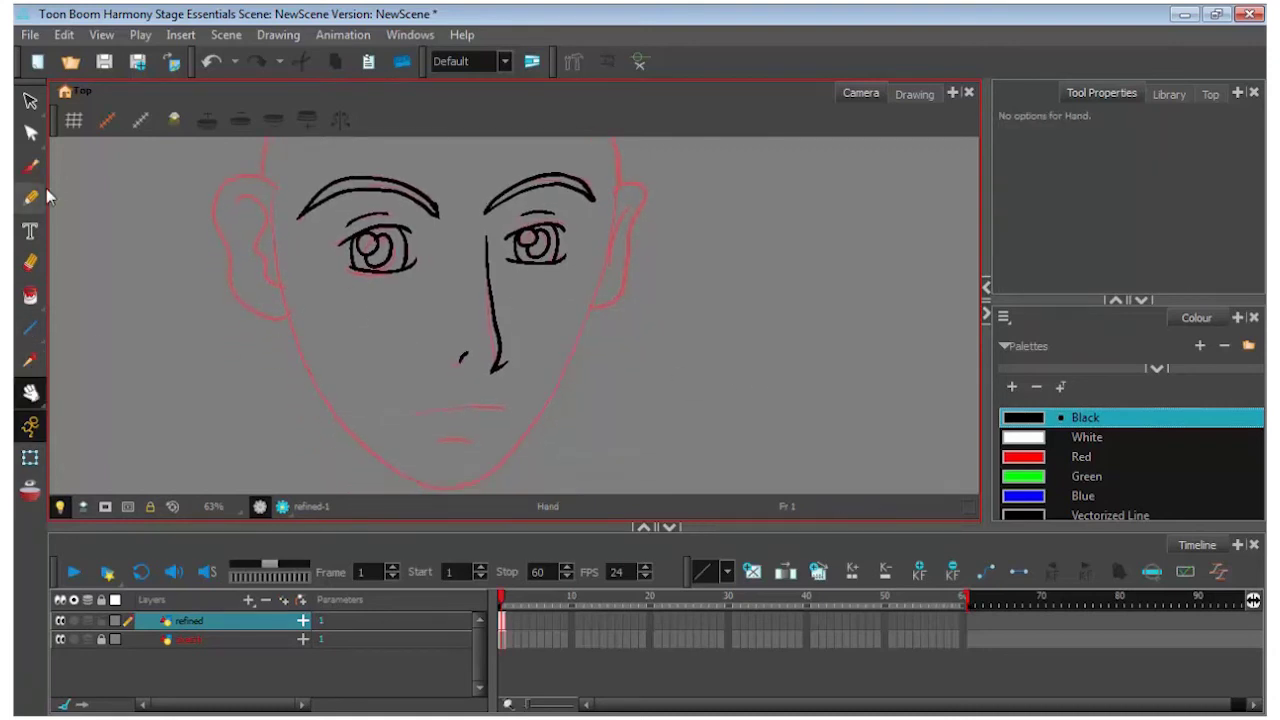
# Step: Ink the right face side, the jawline to the chin, the mouth and upper lip
pyautogui.click(31, 167)
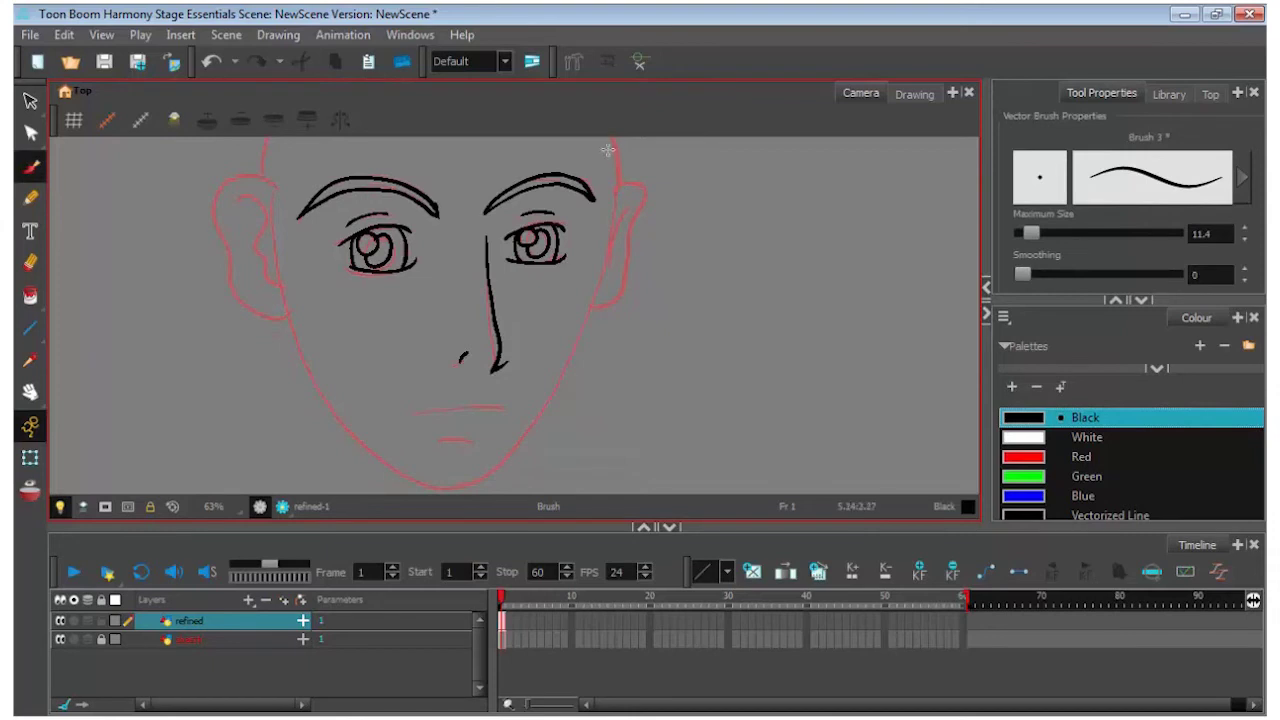
pyautogui.moveTo(611, 138)
pyautogui.mouseDown()
pyautogui.moveTo(617, 193)
pyautogui.moveTo(584, 344)
pyautogui.moveTo(500, 466)
pyautogui.moveTo(460, 478)
pyautogui.mouseUp()
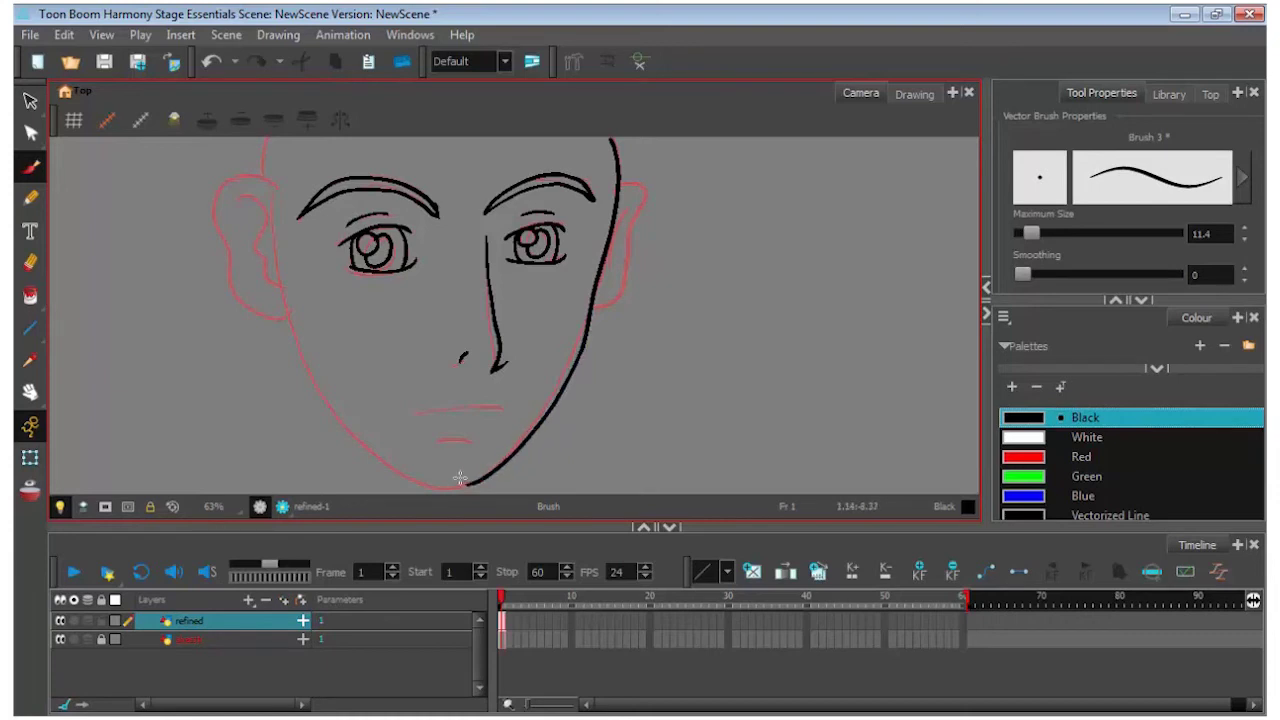
pyautogui.moveTo(287, 318)
pyautogui.mouseDown()
pyautogui.moveTo(304, 370)
pyautogui.moveTo(350, 430)
pyautogui.moveTo(454, 484)
pyautogui.mouseUp()
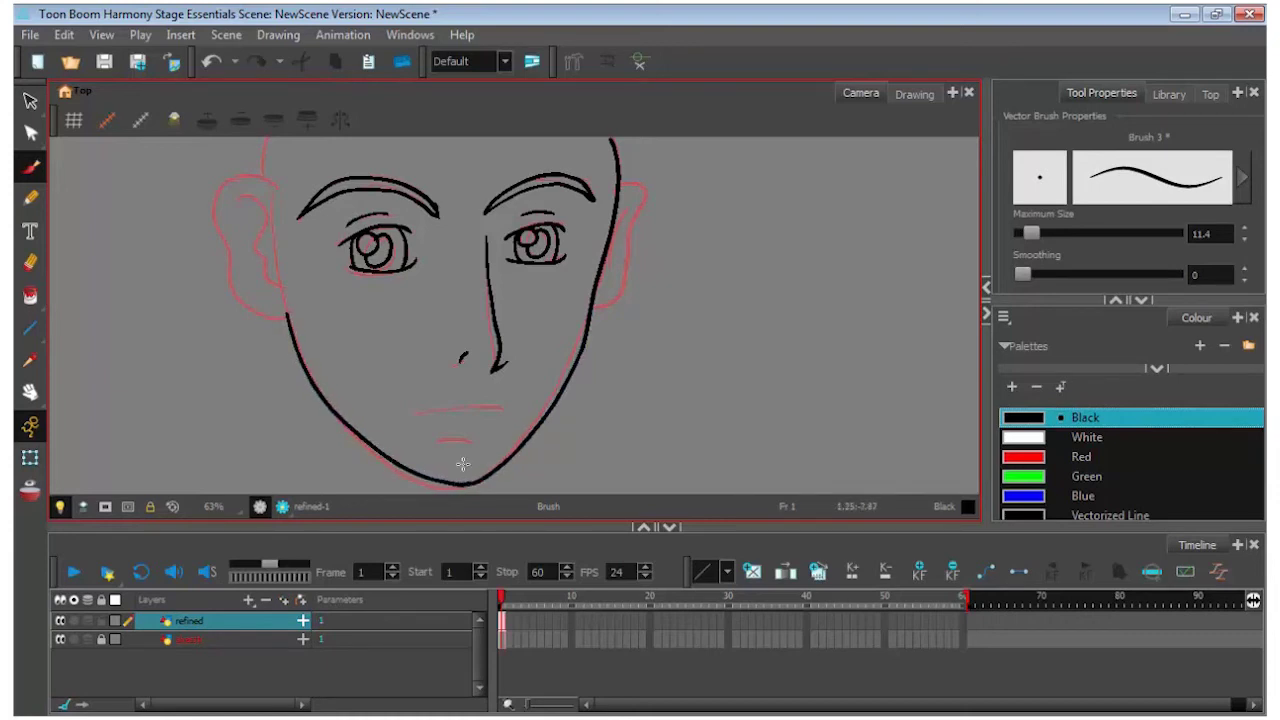
pyautogui.moveTo(437, 443); pyautogui.dragTo(484, 437)
pyautogui.moveTo(417, 413); pyautogui.dragTo(500, 407)
# Step: Trace both ears in black, adding inner-ear detail lines to each
pyautogui.moveTo(617, 186)
pyautogui.mouseDown()
pyautogui.moveTo(638, 184)
pyautogui.moveTo(640, 222)
pyautogui.moveTo(596, 308)
pyautogui.mouseUp()
pyautogui.moveTo(633, 198); pyautogui.dragTo(626, 250)
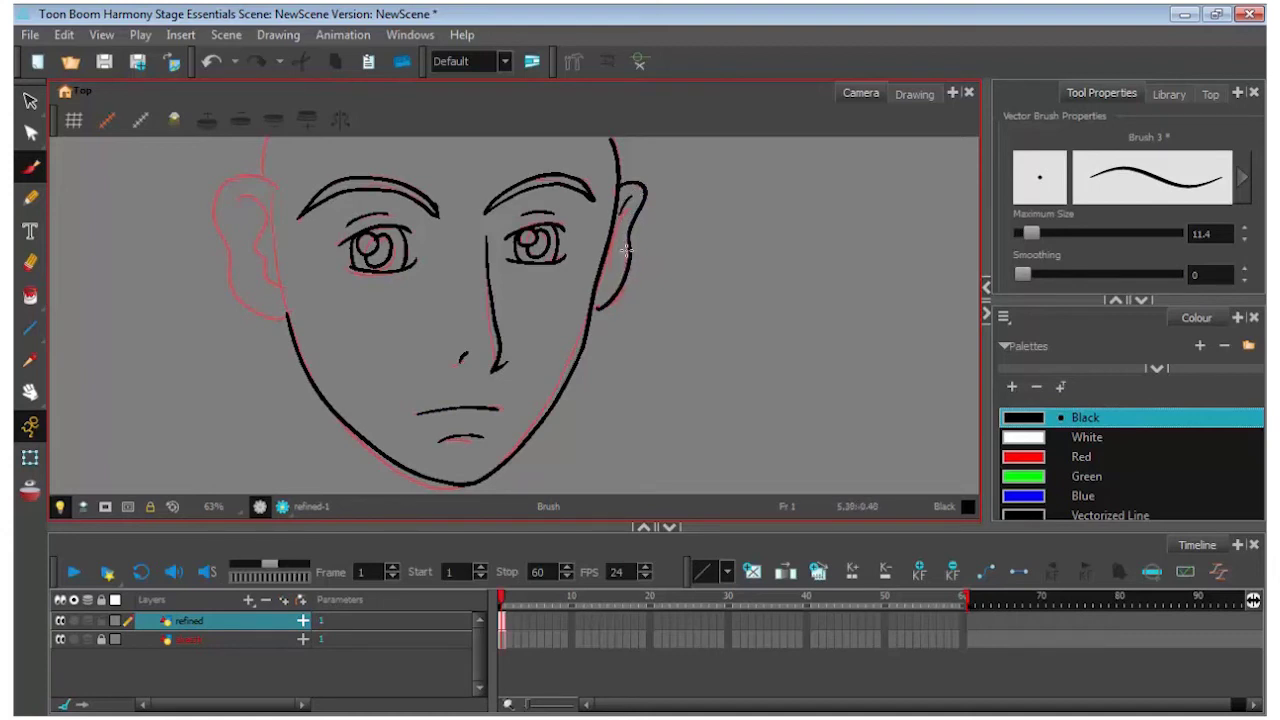
pyautogui.moveTo(276, 187)
pyautogui.mouseDown()
pyautogui.moveTo(233, 176)
pyautogui.moveTo(212, 213)
pyautogui.moveTo(244, 303)
pyautogui.moveTo(290, 318)
pyautogui.mouseUp()
pyautogui.moveTo(242, 192)
pyautogui.mouseDown()
pyautogui.moveTo(268, 229)
pyautogui.moveTo(258, 264)
pyautogui.moveTo(280, 285)
pyautogui.moveTo(242, 221)
pyautogui.moveTo(252, 252)
pyautogui.mouseUp()
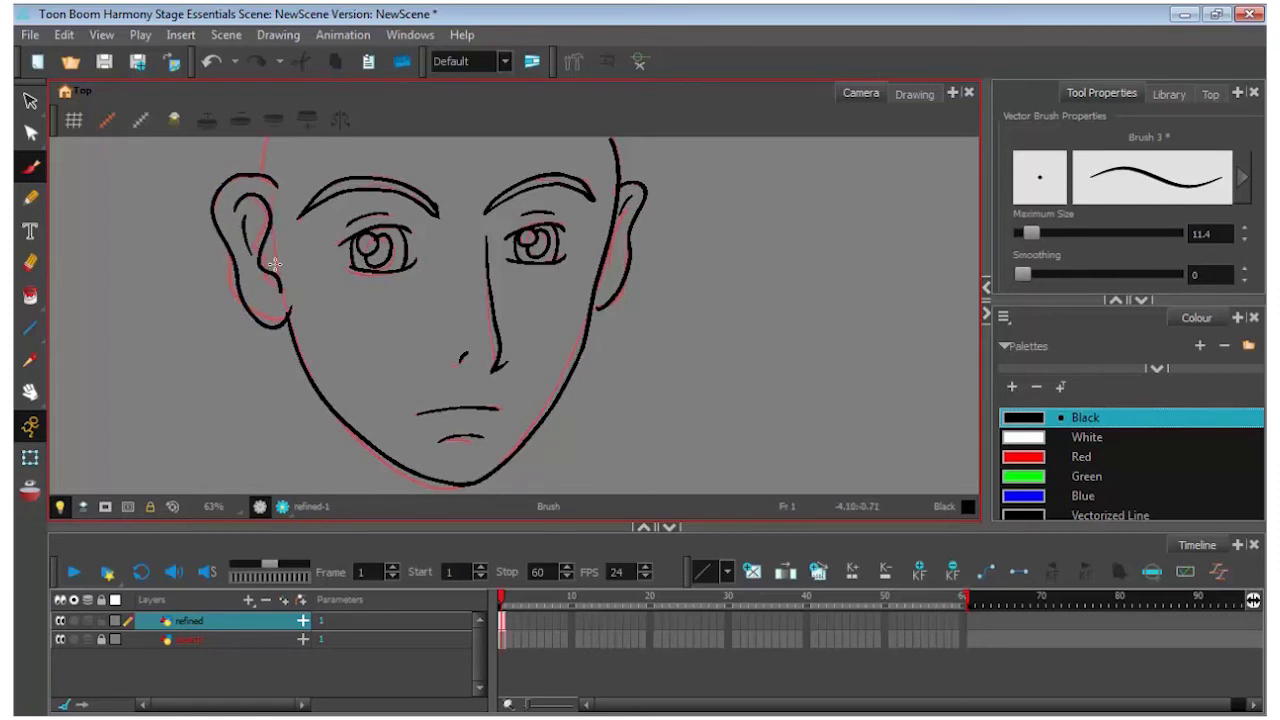
pyautogui.click(30, 392)
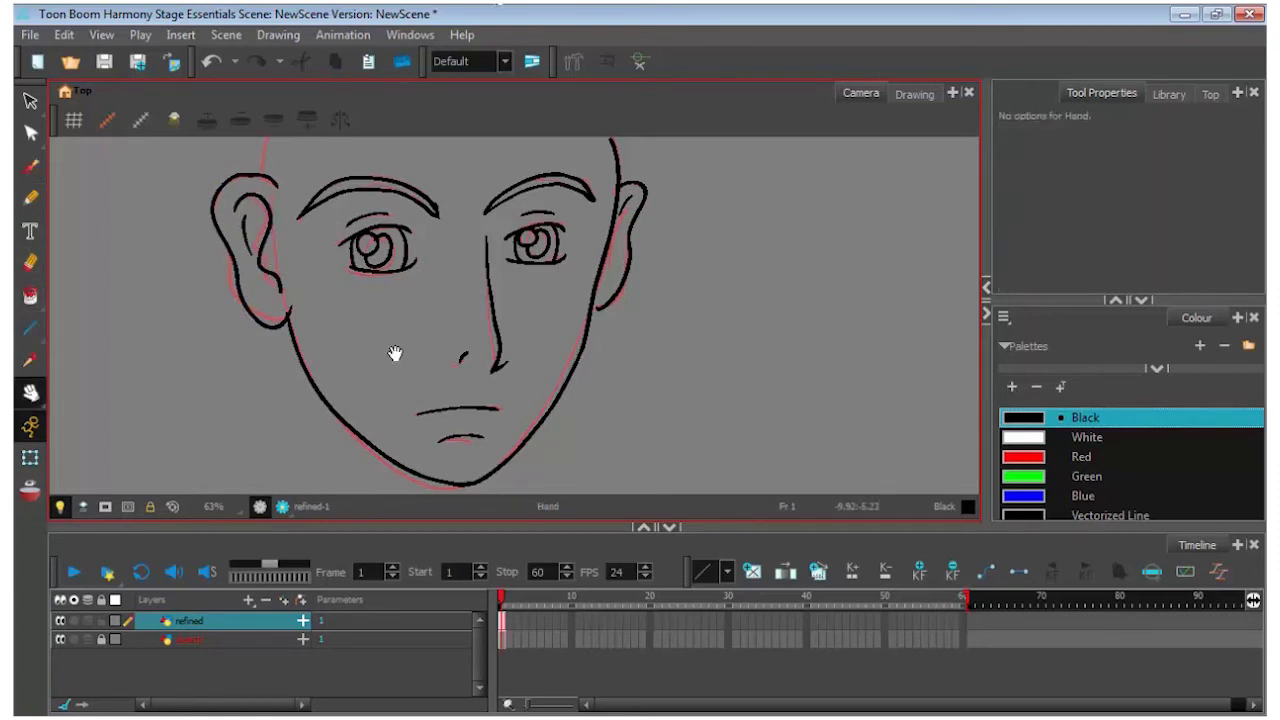
# Step: Zoom out to the whole head and ink its left and right outline
pyautogui.moveTo(449, 251)
pyautogui.mouseDown()
pyautogui.moveTo(446, 391)
pyautogui.moveTo(427, 428)
pyautogui.mouseUp()
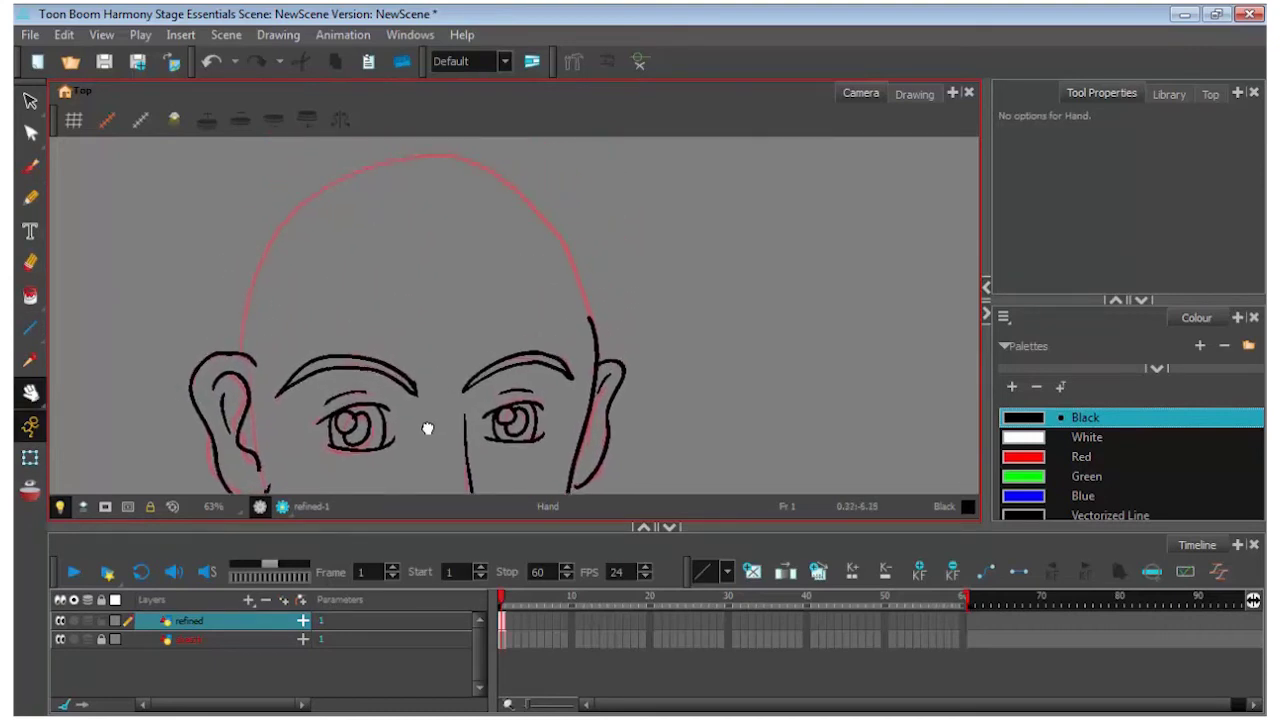
pyautogui.scroll(-1, 398, 314)
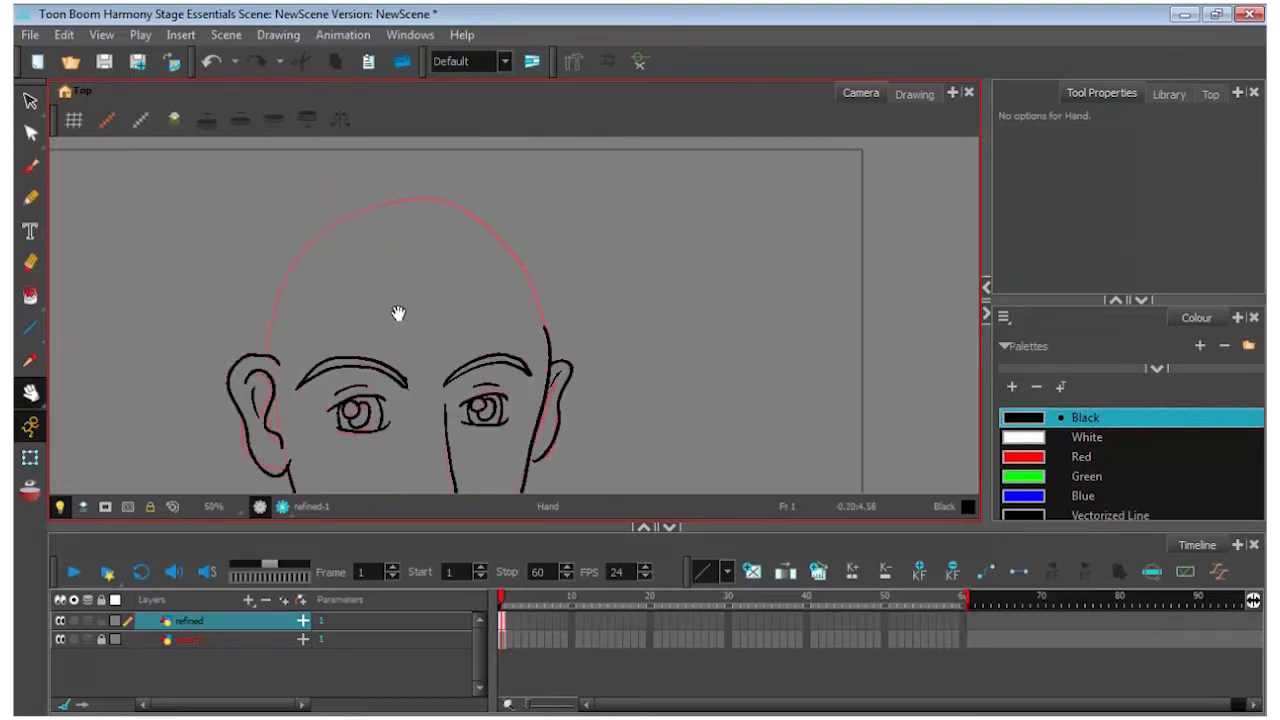
pyautogui.scroll(-1, 398, 314)
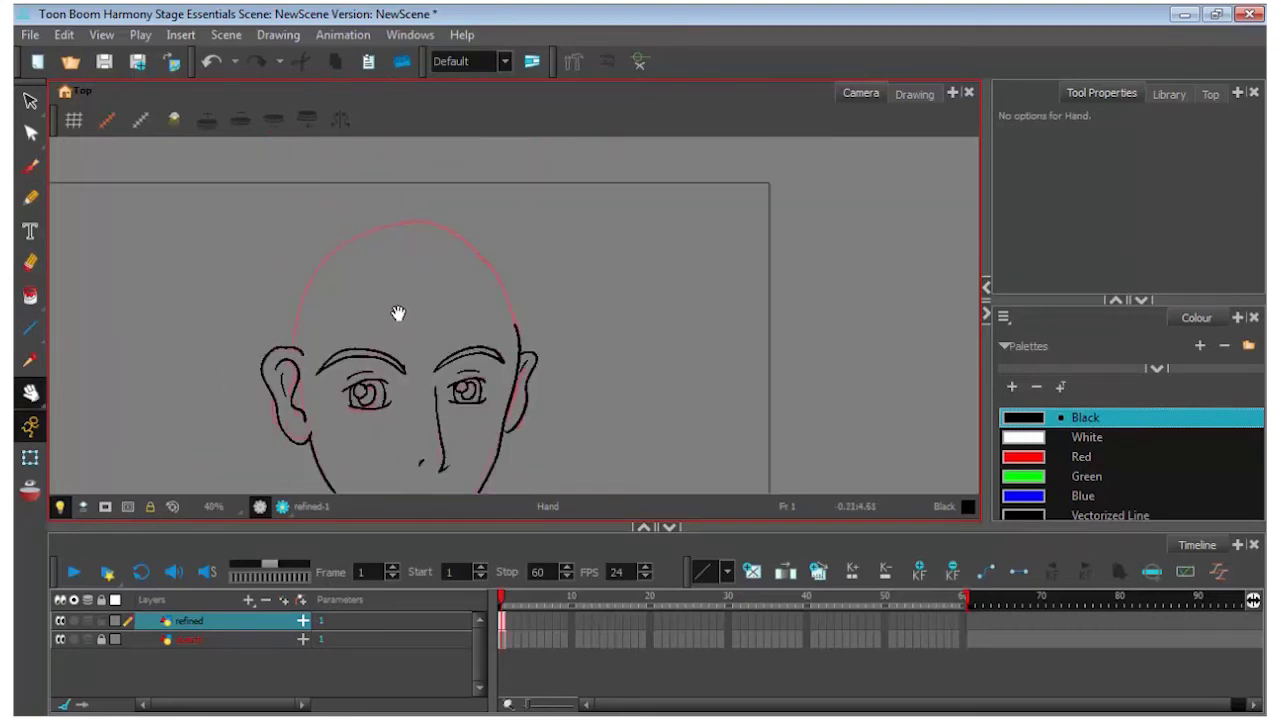
pyautogui.click(31, 167)
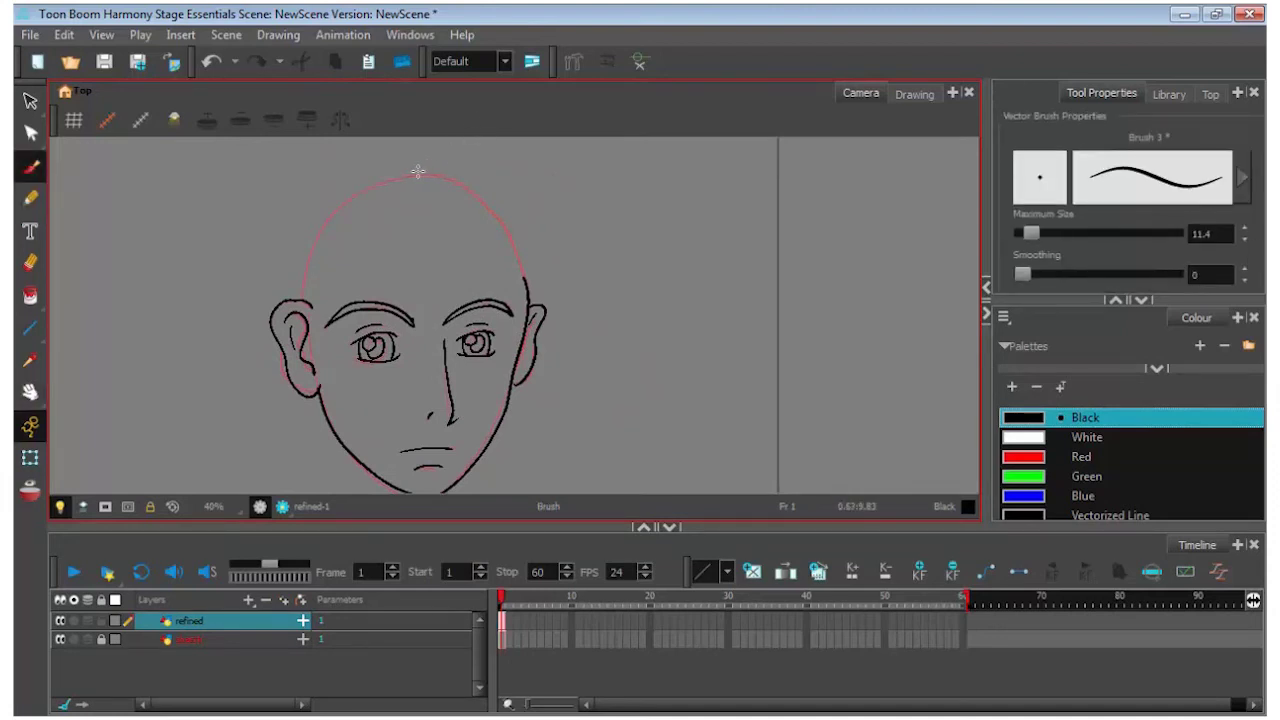
pyautogui.moveTo(440, 155)
pyautogui.mouseDown()
pyautogui.moveTo(384, 160)
pyautogui.moveTo(314, 206)
pyautogui.moveTo(280, 263)
pyautogui.moveTo(267, 412)
pyautogui.moveTo(281, 428)
pyautogui.mouseUp()
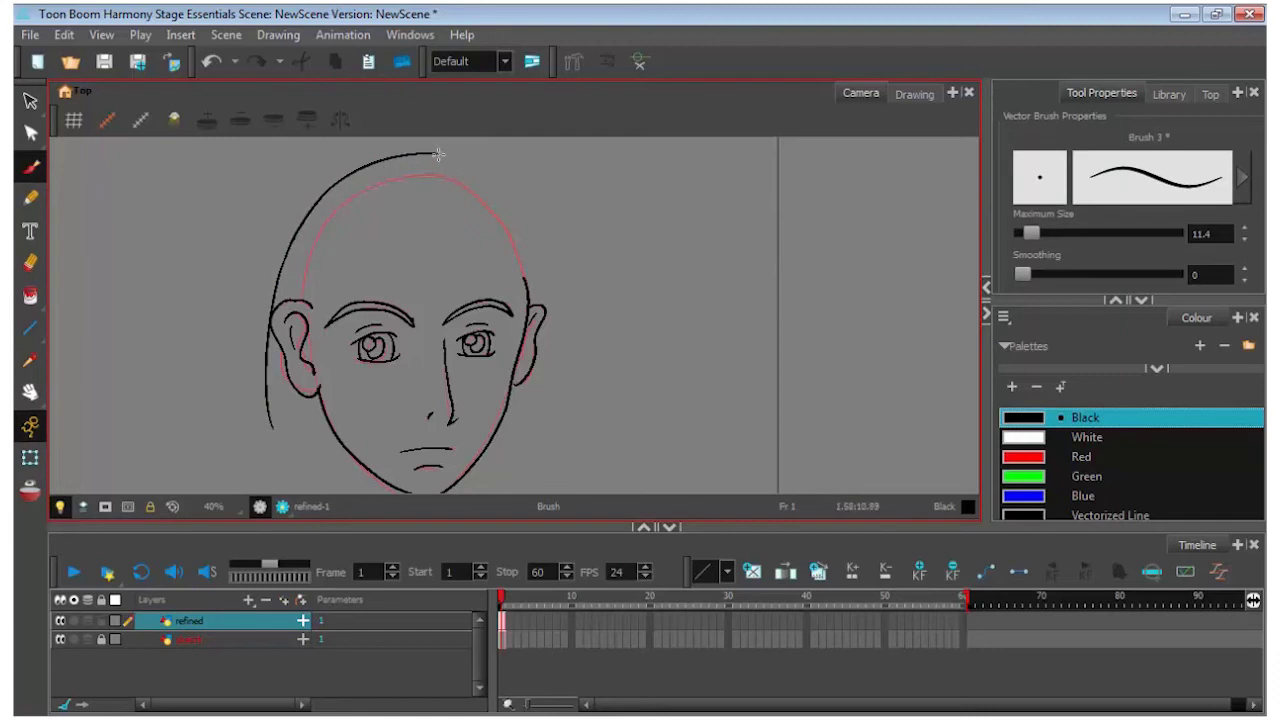
pyautogui.moveTo(437, 155)
pyautogui.mouseDown()
pyautogui.moveTo(464, 162)
pyautogui.moveTo(538, 242)
pyautogui.moveTo(555, 392)
pyautogui.mouseUp()
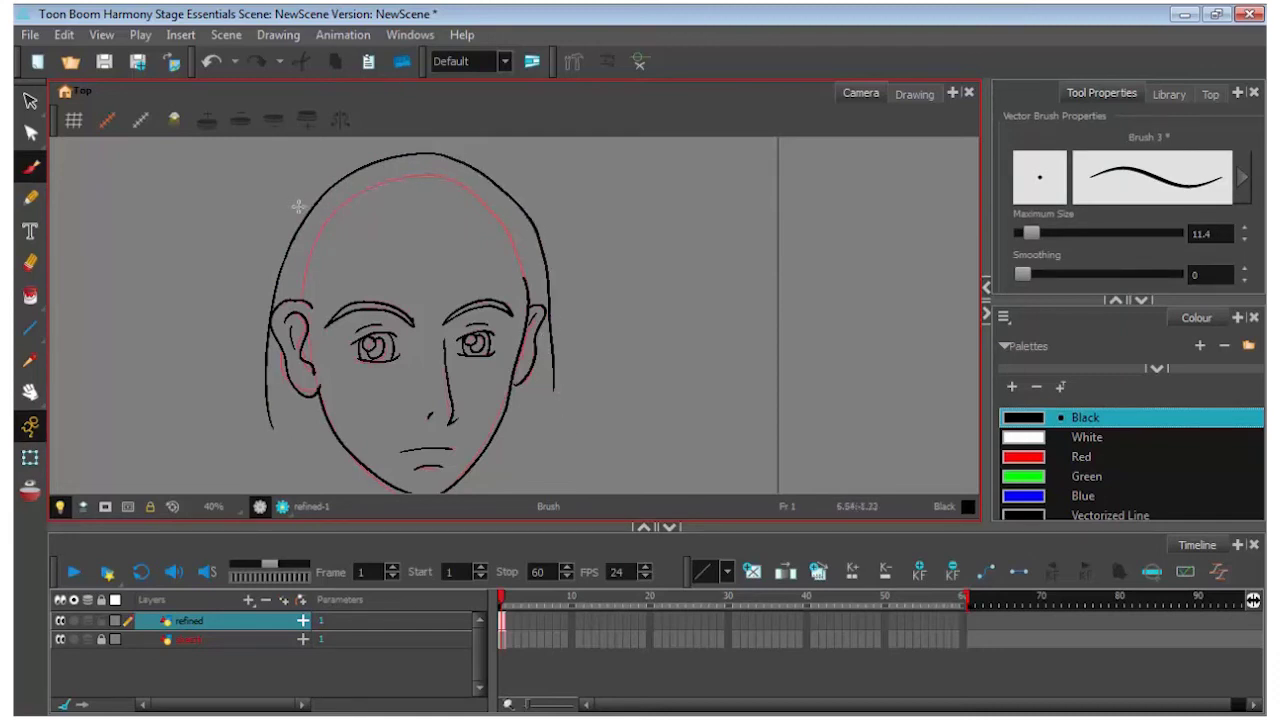
# Step: Draw hair strands on the upper-left head, below the left ear and on the right side
pyautogui.moveTo(370, 222); pyautogui.dragTo(333, 362)
pyautogui.moveTo(318, 256)
pyautogui.mouseDown()
pyautogui.moveTo(313, 319)
pyautogui.moveTo(332, 331)
pyautogui.moveTo(296, 284)
pyautogui.moveTo(318, 365)
pyautogui.mouseUp()
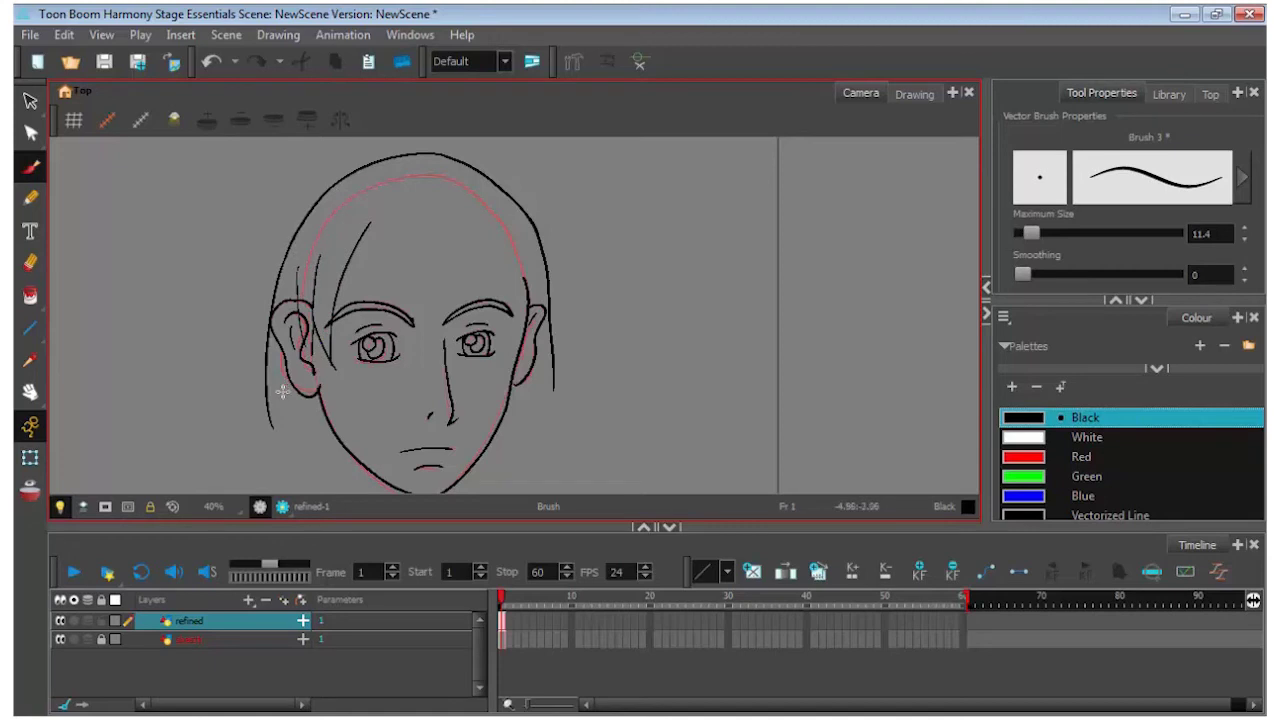
pyautogui.moveTo(279, 388); pyautogui.dragTo(300, 470)
pyautogui.moveTo(551, 356)
pyautogui.mouseDown()
pyautogui.moveTo(558, 425)
pyautogui.moveTo(533, 472)
pyautogui.mouseUp()
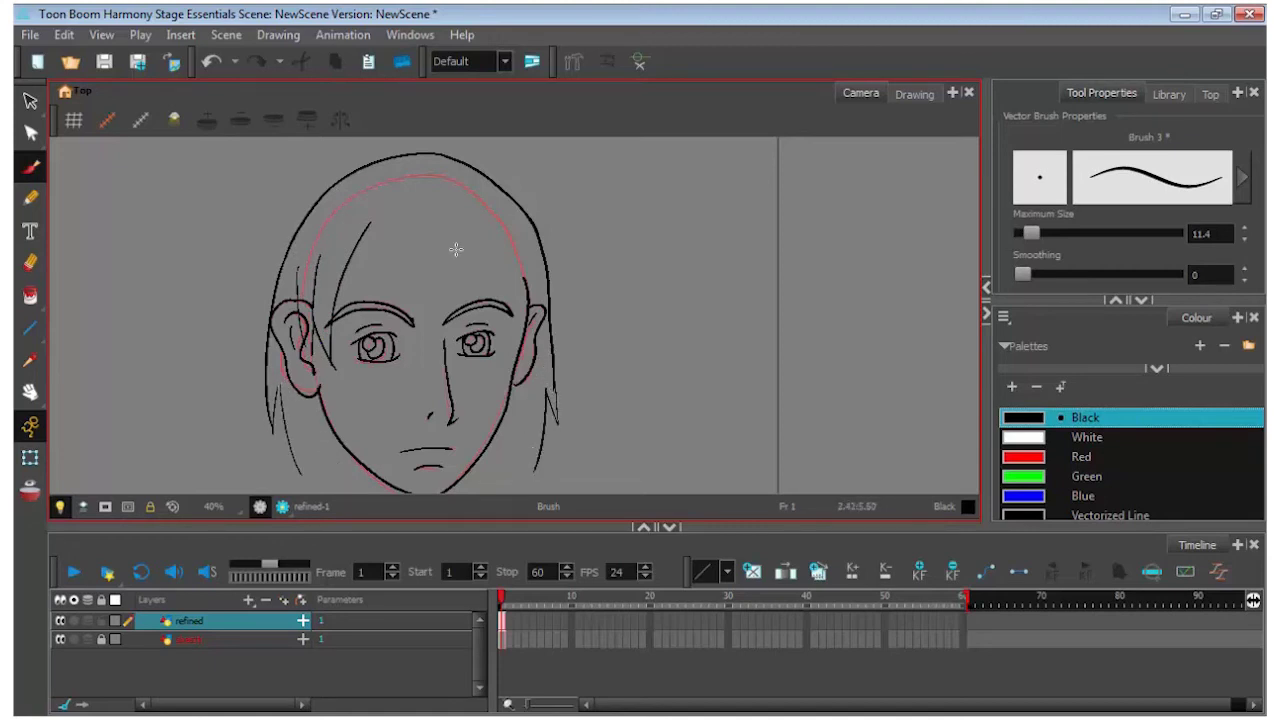
# Step: Add fringe strands across the forehead, toward the right ear and at the crown
pyautogui.moveTo(376, 214); pyautogui.dragTo(413, 322)
pyautogui.moveTo(403, 268); pyautogui.dragTo(406, 316)
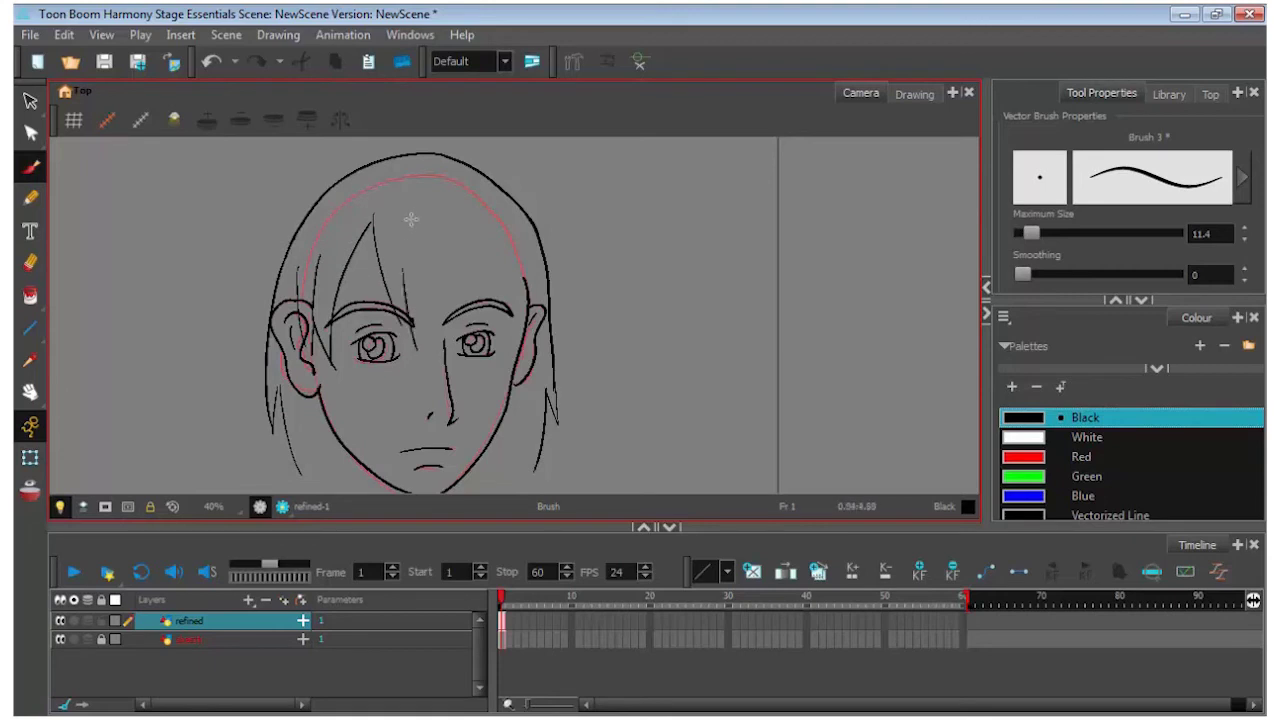
pyautogui.moveTo(420, 255); pyautogui.dragTo(440, 325)
pyautogui.moveTo(448, 226)
pyautogui.mouseDown()
pyautogui.moveTo(462, 288)
pyautogui.moveTo(505, 345)
pyautogui.mouseUp()
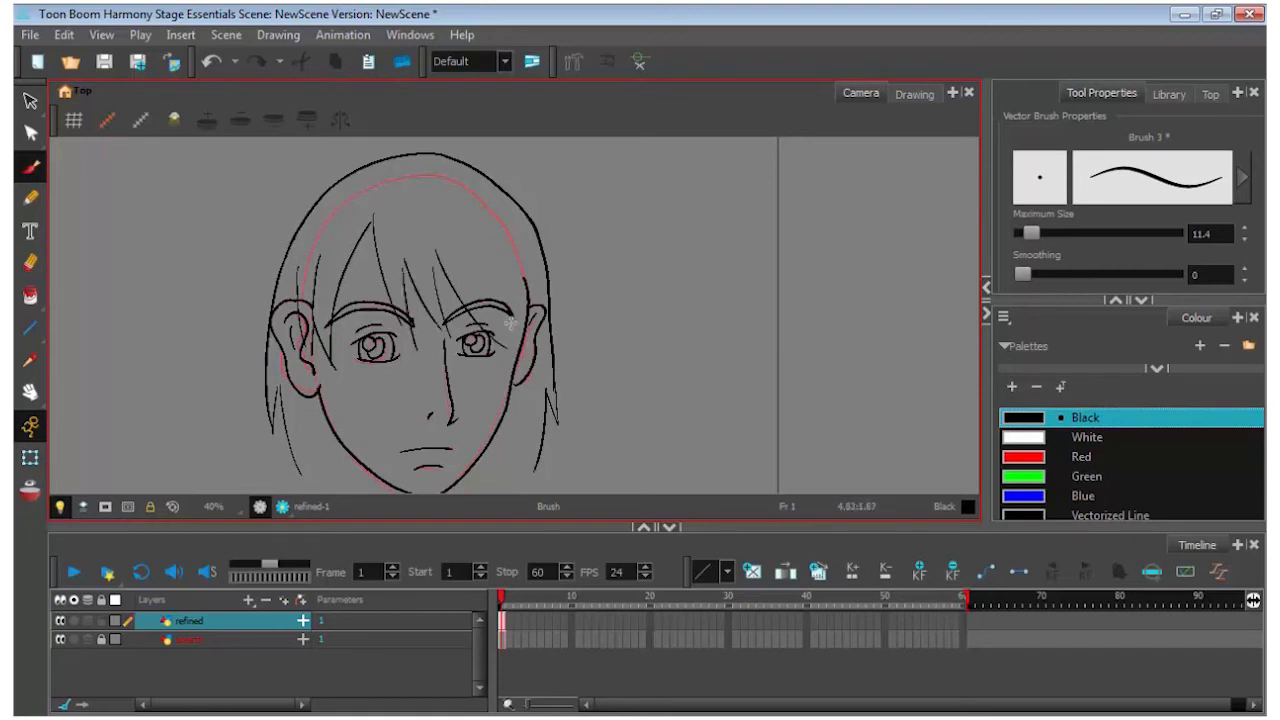
pyautogui.moveTo(490, 280)
pyautogui.mouseDown()
pyautogui.moveTo(522, 333)
pyautogui.moveTo(540, 323)
pyautogui.moveTo(548, 354)
pyautogui.mouseUp()
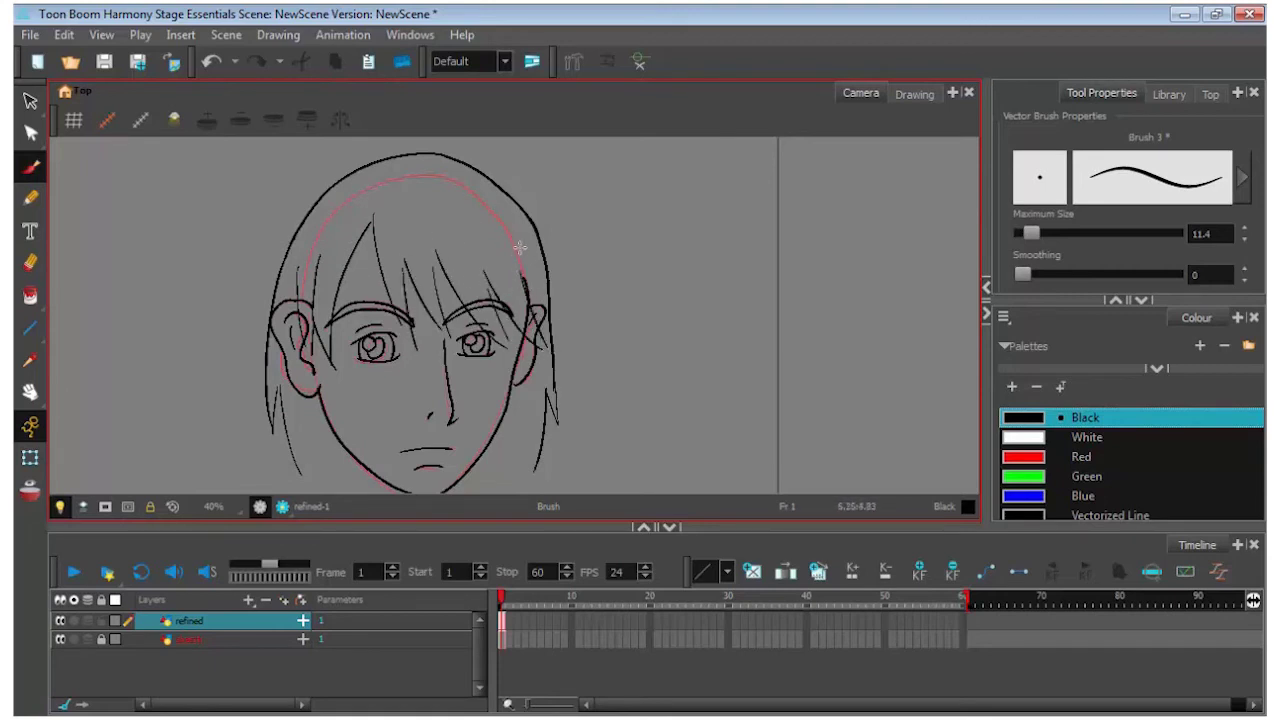
pyautogui.moveTo(516, 246); pyautogui.dragTo(570, 330)
pyautogui.moveTo(431, 171); pyautogui.dragTo(450, 213)
# Step: Try scaling the whole drawing up about 1.5x, undo it, then hide the refined layer
pyautogui.hotkey('ctrl', 'a')
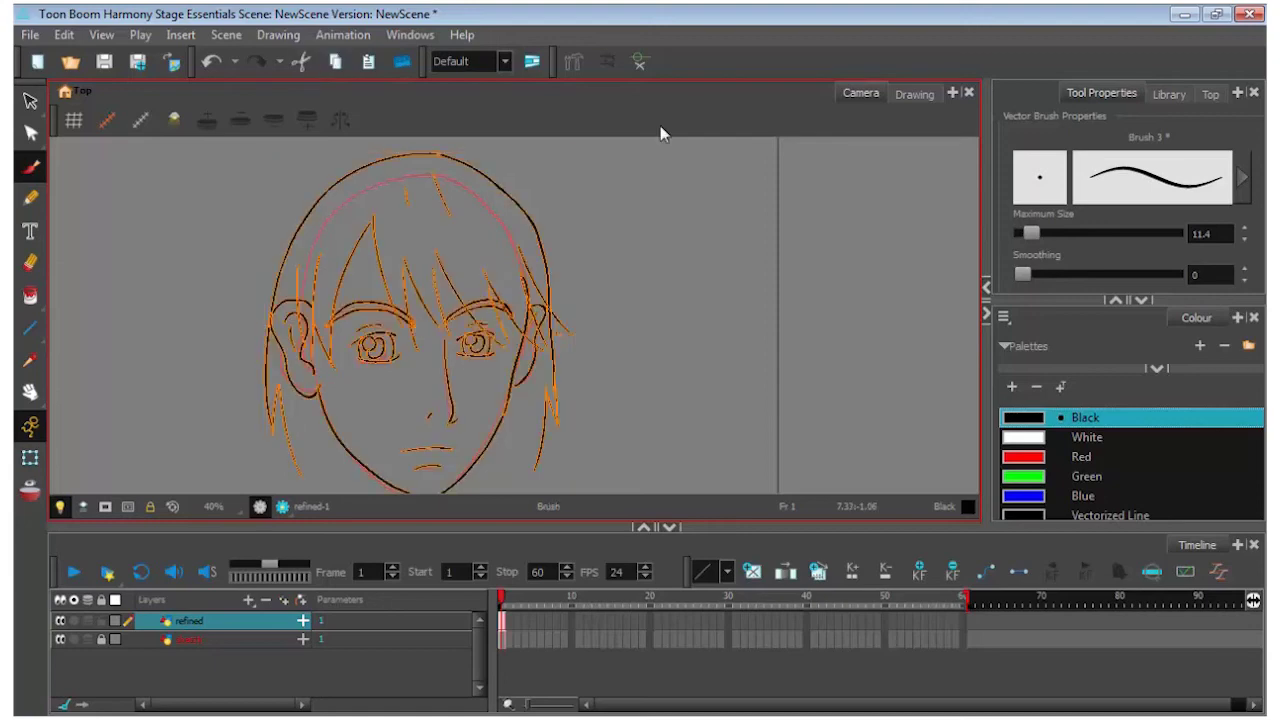
pyautogui.click(30, 102)
pyautogui.moveTo(582, 151); pyautogui.dragTo(754, 84)
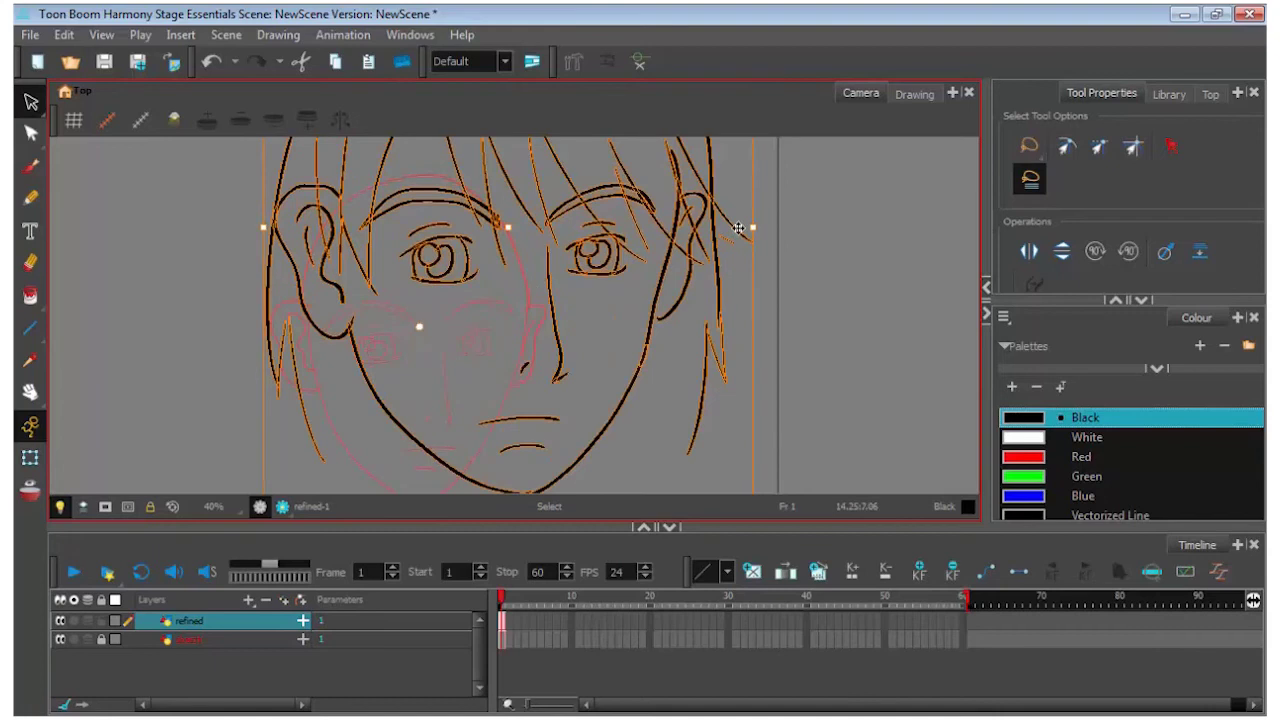
pyautogui.hotkey('ctrl', 'z')
pyautogui.click(710, 276)
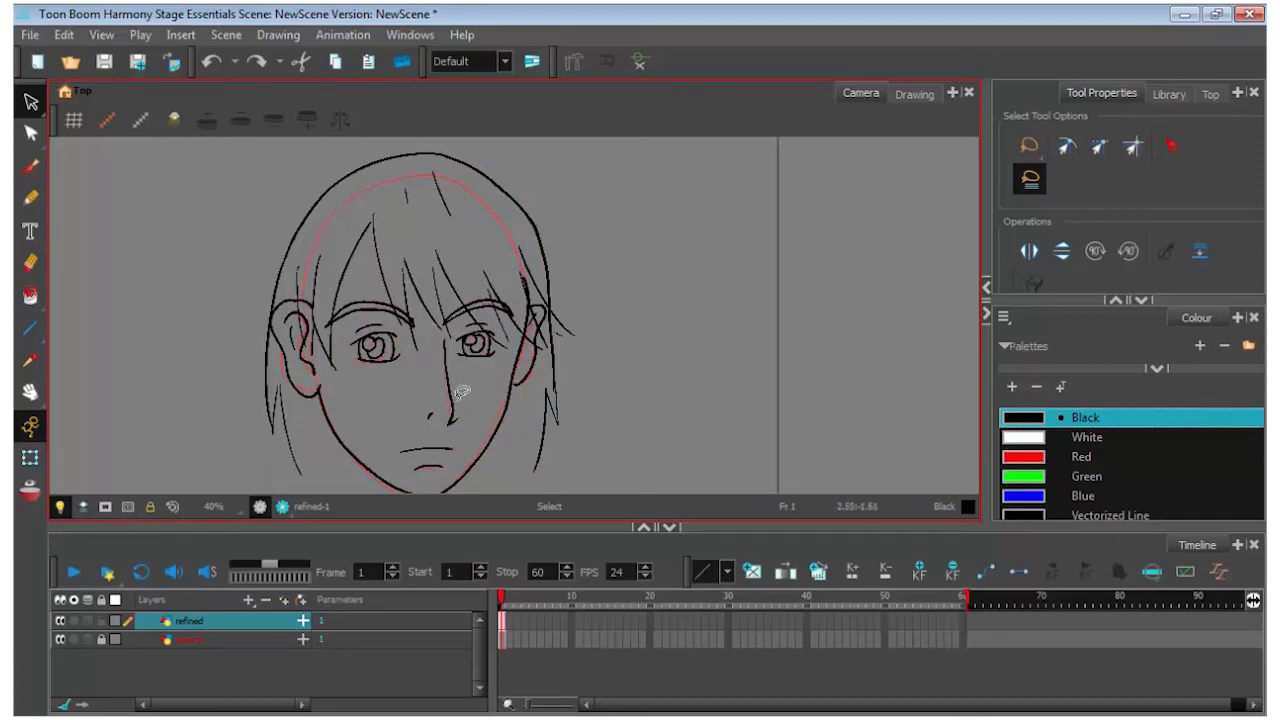
pyautogui.click(61, 621)
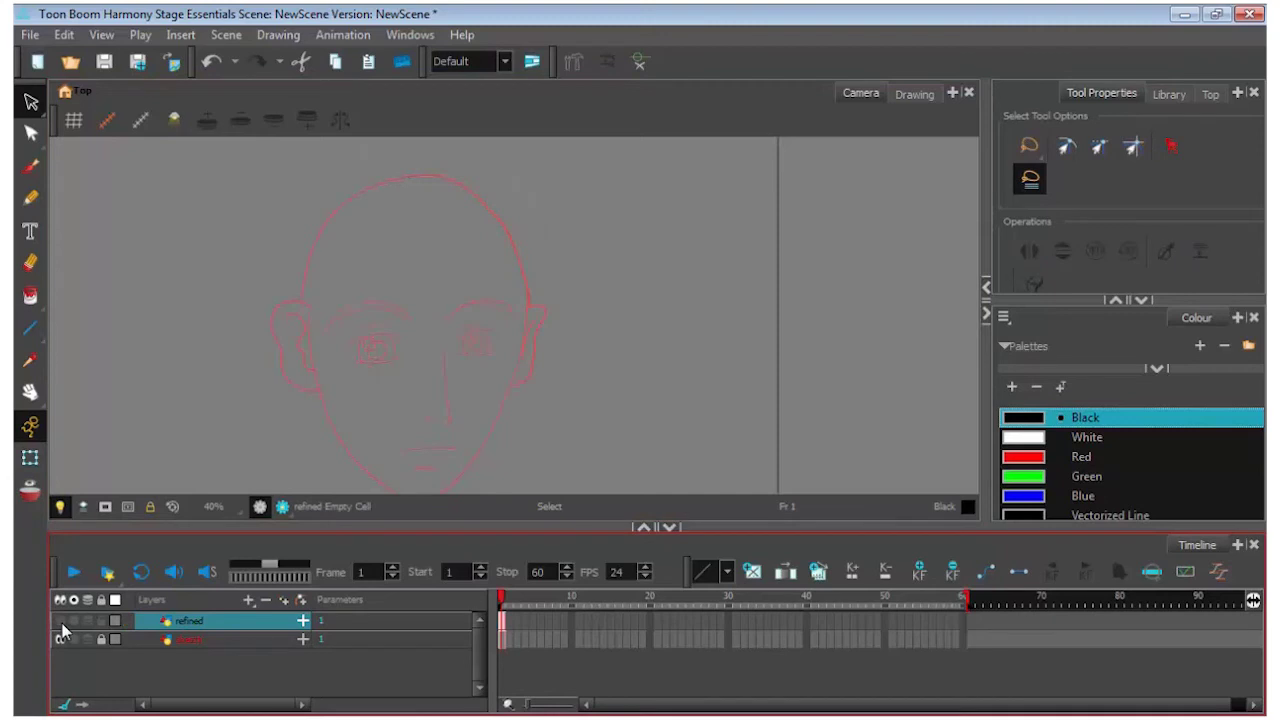
pyautogui.click(30, 35)
# Step: Cancel the Save As dialog and make the refined layer visible again
pyautogui.click(51, 163)
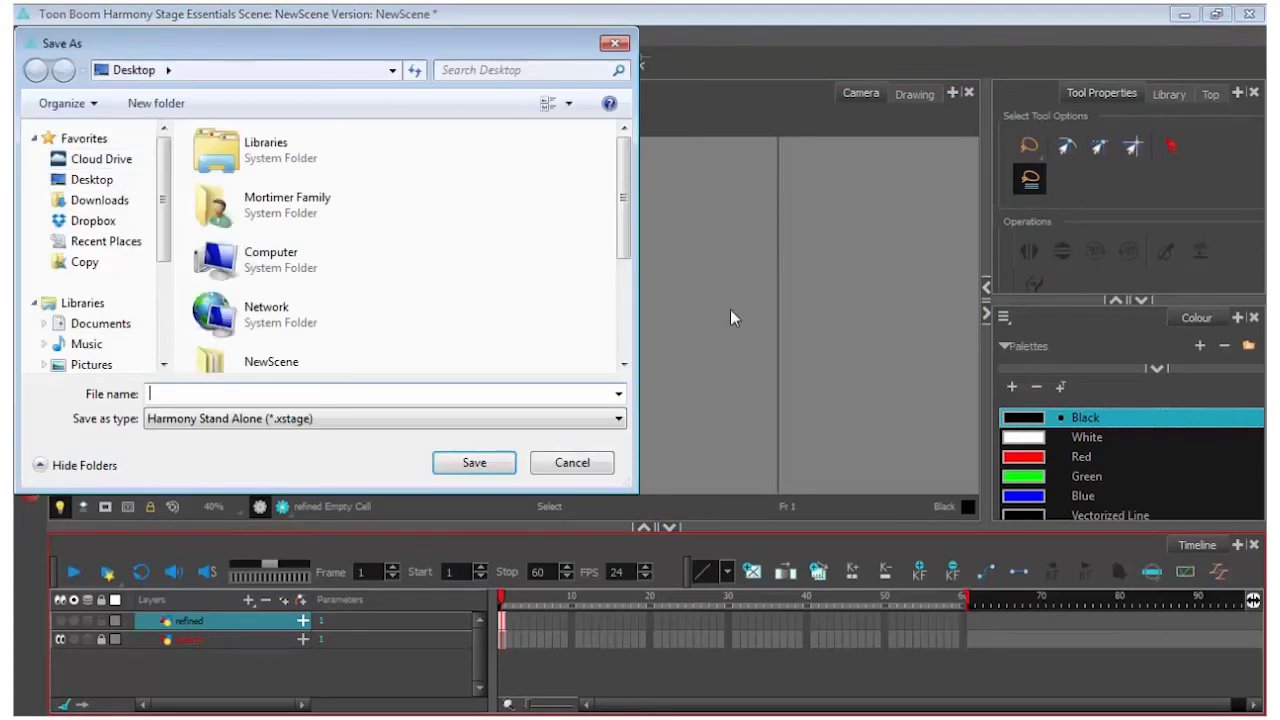
pyautogui.click(614, 43)
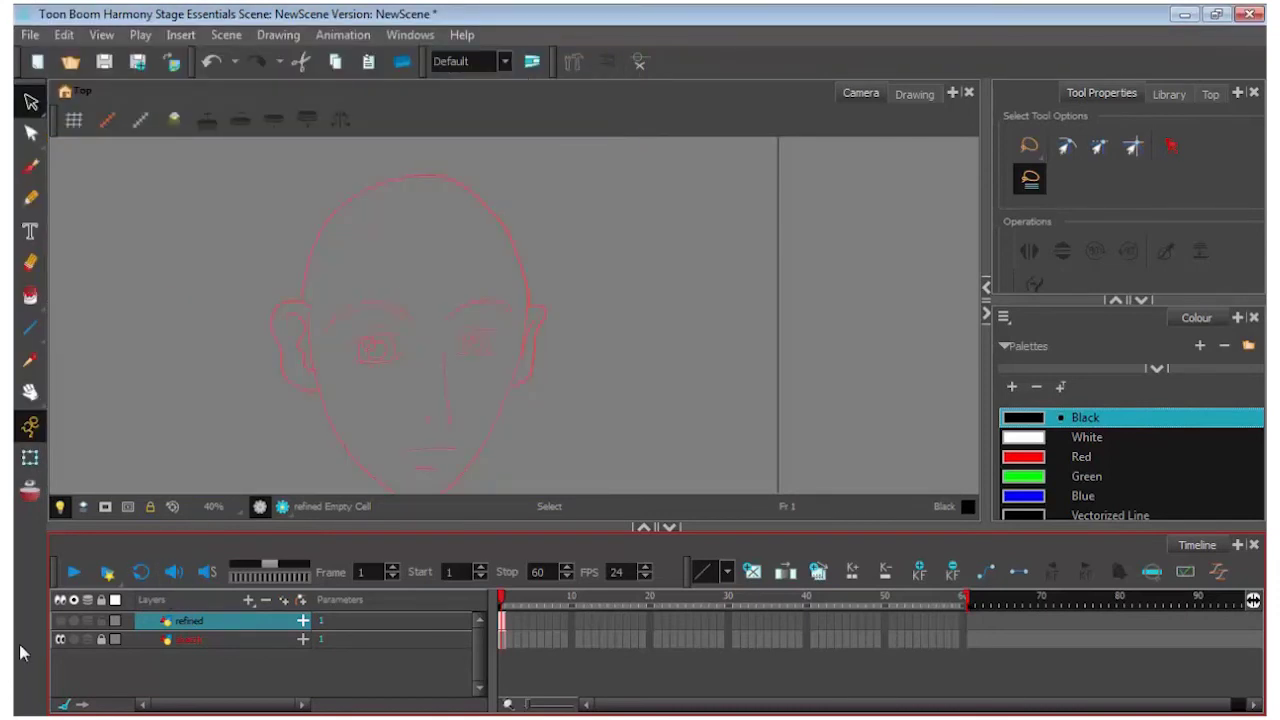
pyautogui.click(60, 621)
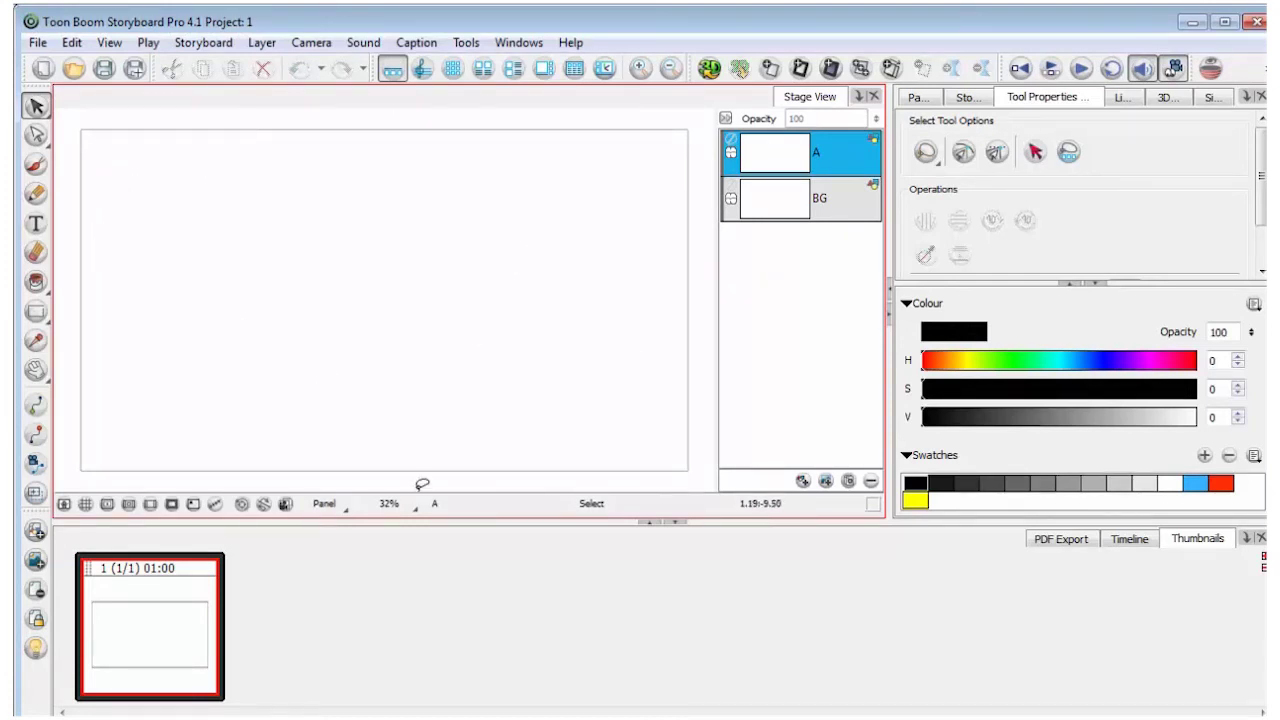
# Step: Sketch a grey eye on layer A with lids, iris, pupil and an eyebrow above
pyautogui.hotkey('alt', 'b')
pyautogui.moveTo(380, 297); pyautogui.dragTo(500, 252)
pyautogui.moveTo(394, 337)
pyautogui.mouseDown()
pyautogui.moveTo(428, 339)
pyautogui.moveTo(498, 308)
pyautogui.mouseUp()
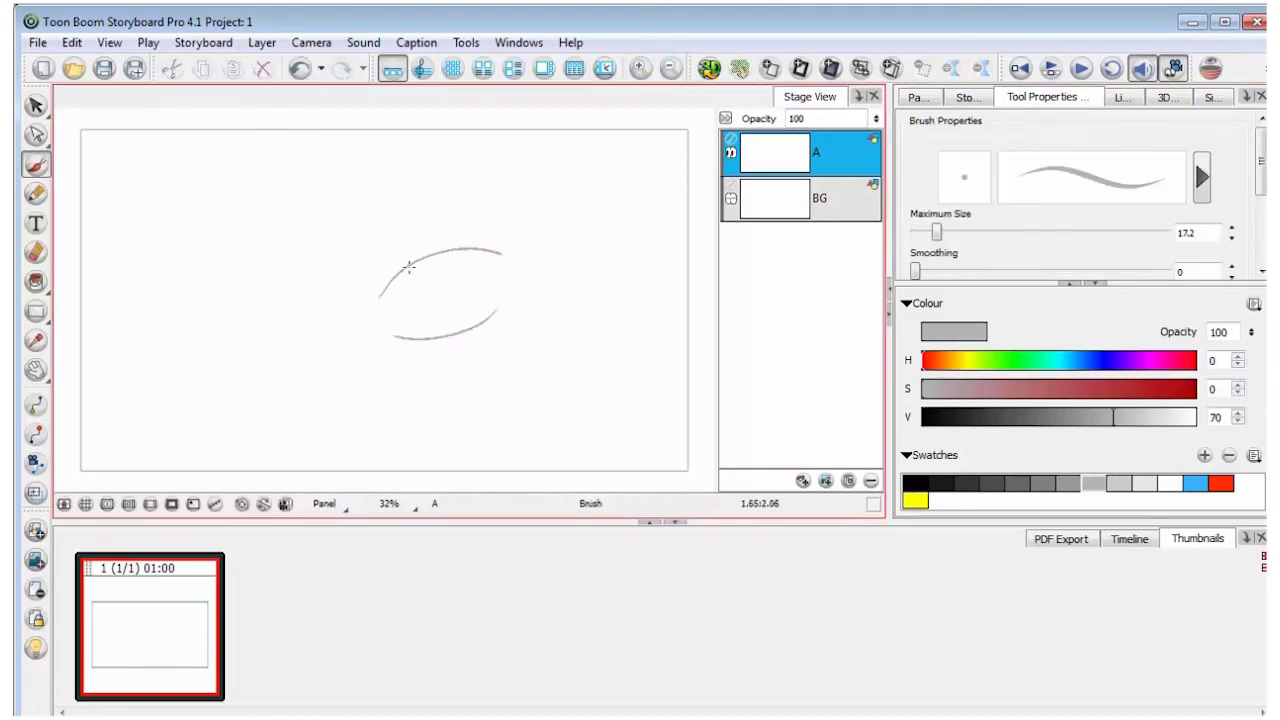
pyautogui.moveTo(424, 262)
pyautogui.mouseDown()
pyautogui.moveTo(470, 246)
pyautogui.moveTo(425, 303)
pyautogui.moveTo(462, 261)
pyautogui.mouseUp()
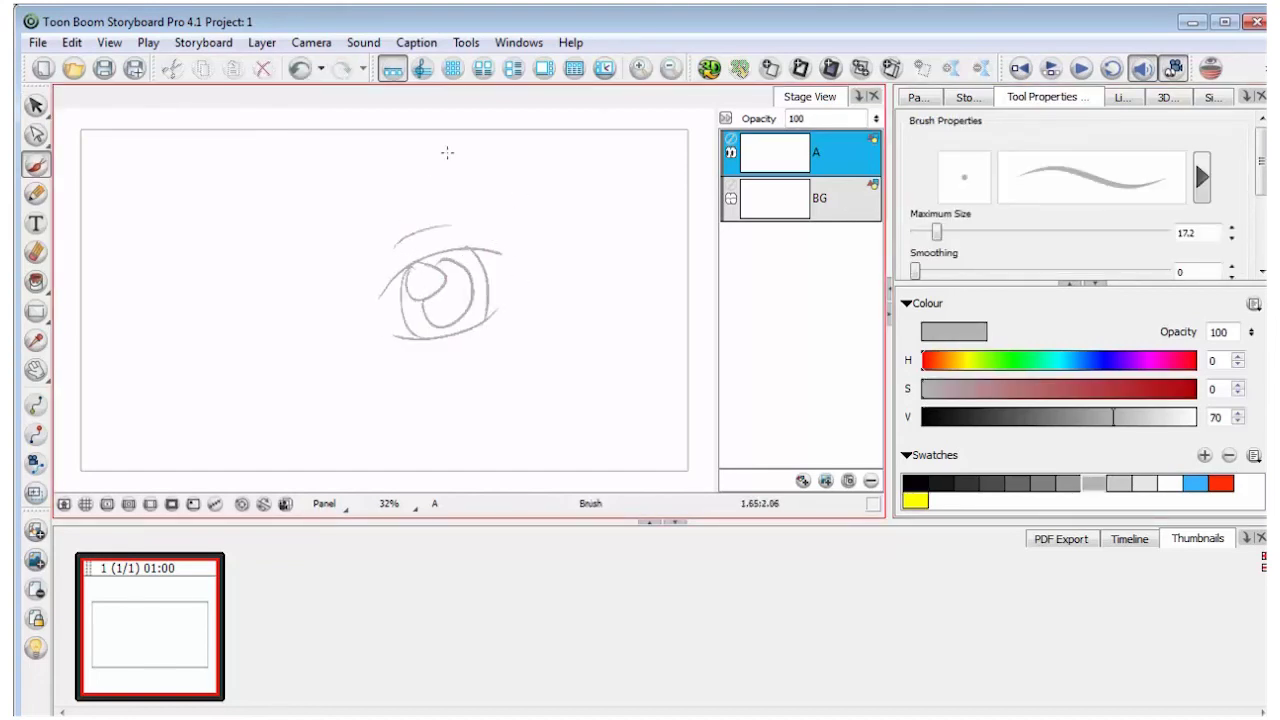
pyautogui.moveTo(287, 312)
pyautogui.mouseDown()
pyautogui.moveTo(366, 211)
pyautogui.moveTo(577, 197)
pyautogui.moveTo(500, 185)
pyautogui.mouseUp()
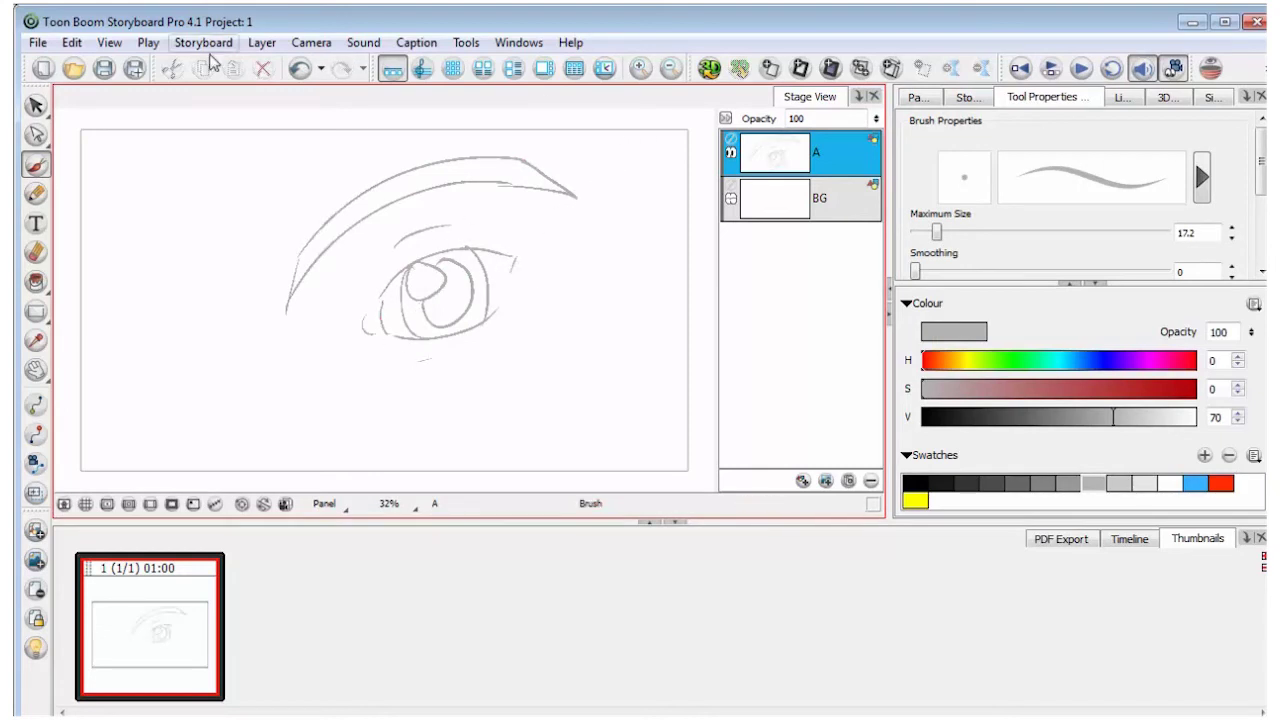
# Step: Rotate the eyebrow arcs into position and move the eye drawing further left
pyautogui.hotkey('alt', 's')
pyautogui.click(491, 168)
pyautogui.moveTo(586, 257); pyautogui.dragTo(608, 252)
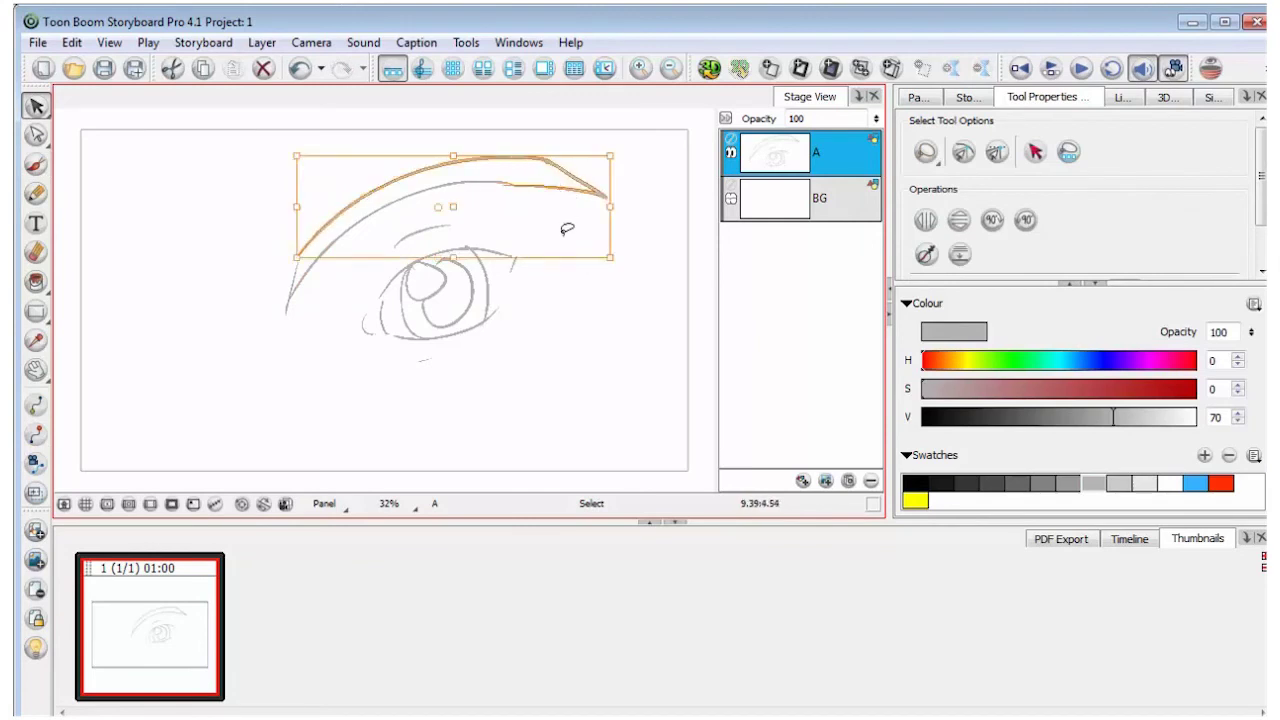
pyautogui.click(565, 224)
pyautogui.click(462, 181)
pyautogui.moveTo(556, 207); pyautogui.dragTo(614, 217)
pyautogui.click(543, 177)
pyautogui.click(572, 350)
pyautogui.moveTo(572, 350)
pyautogui.mouseDown()
pyautogui.moveTo(666, 137)
pyautogui.moveTo(565, 385)
pyautogui.mouseUp()
pyautogui.moveTo(491, 314)
pyautogui.mouseDown()
pyautogui.moveTo(455, 311)
pyautogui.moveTo(430, 336)
pyautogui.mouseUp()
pyautogui.click(606, 334)
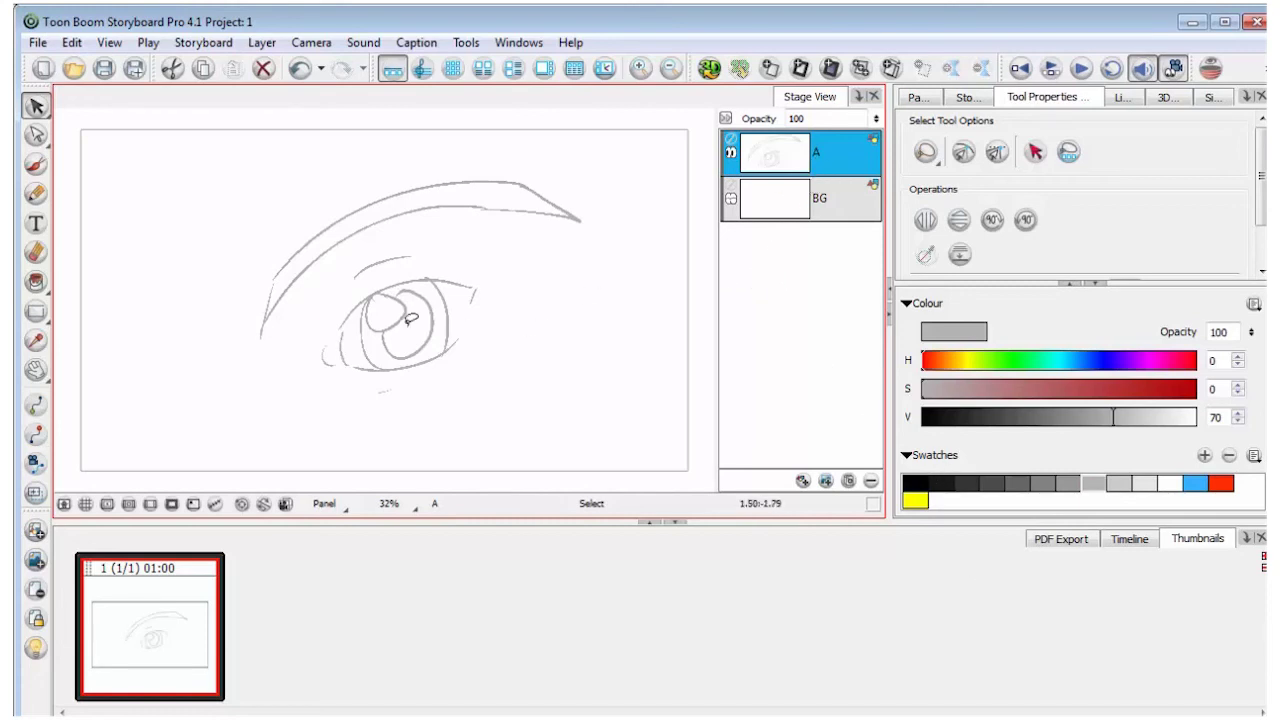
# Step: Add a new vector layer B above layer A and set the brush colour to black
pyautogui.rightClick(820, 160)
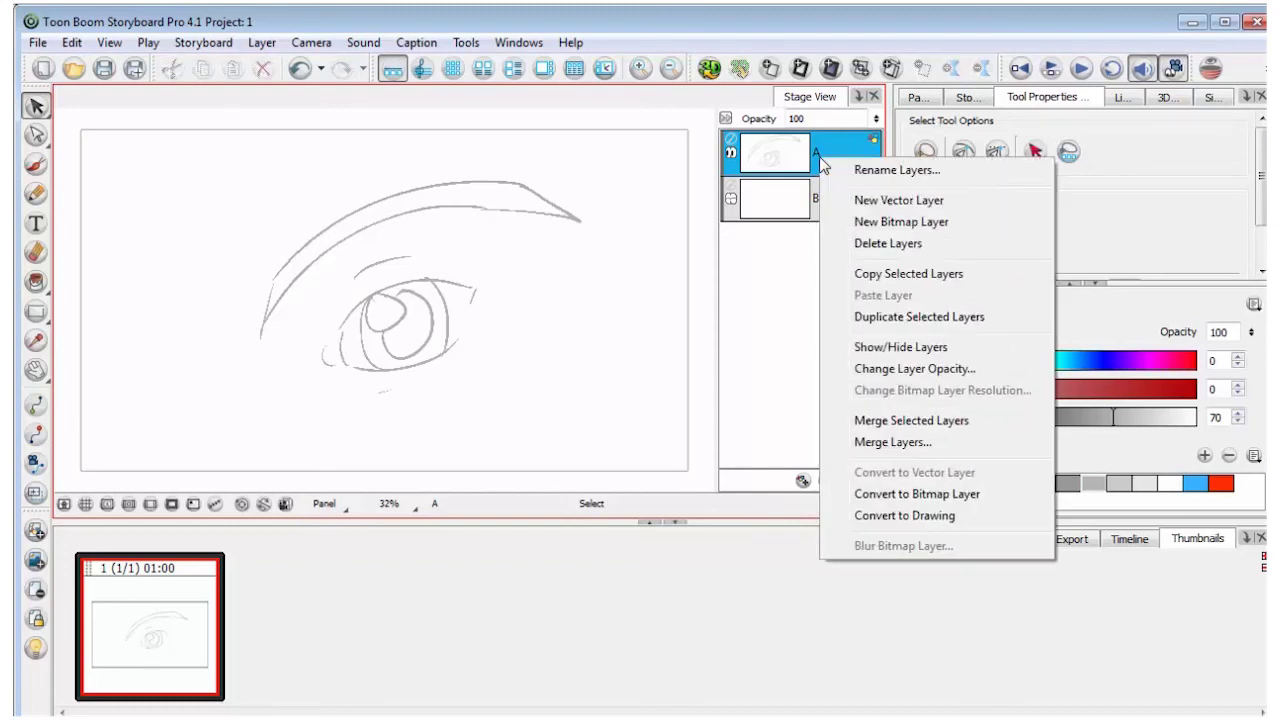
pyautogui.click(890, 205)
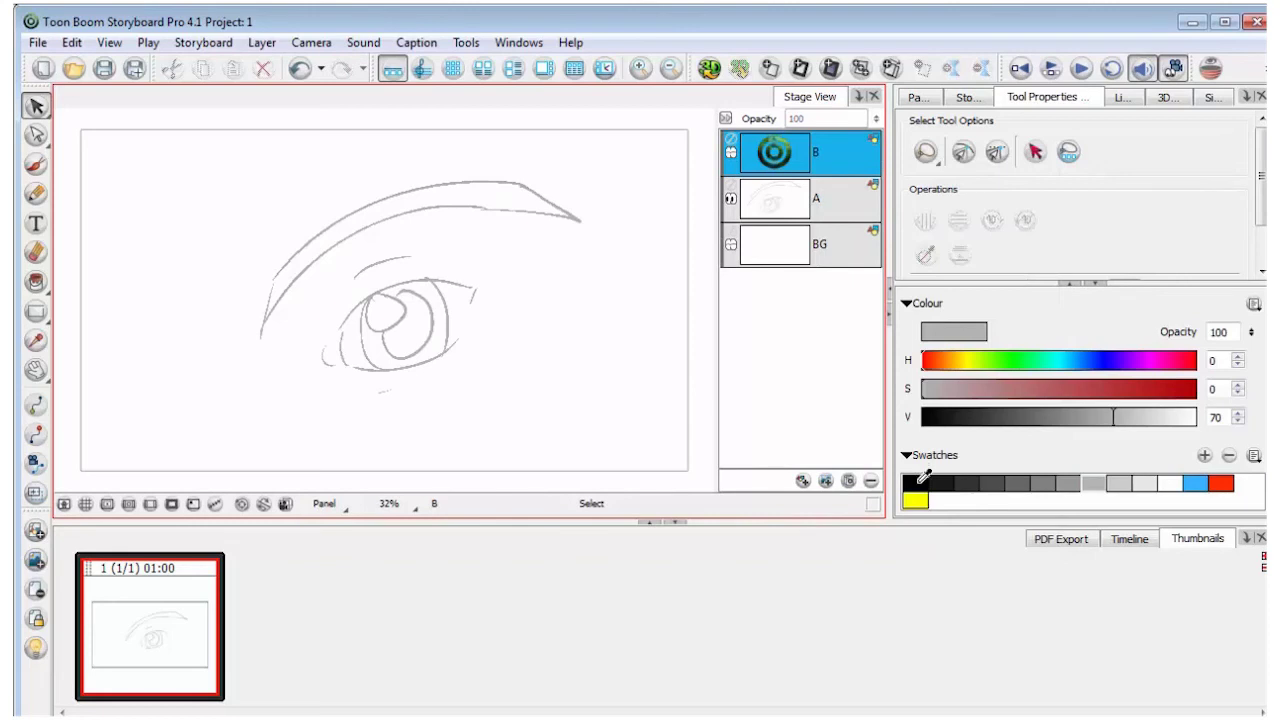
pyautogui.click(918, 480)
pyautogui.click(36, 165)
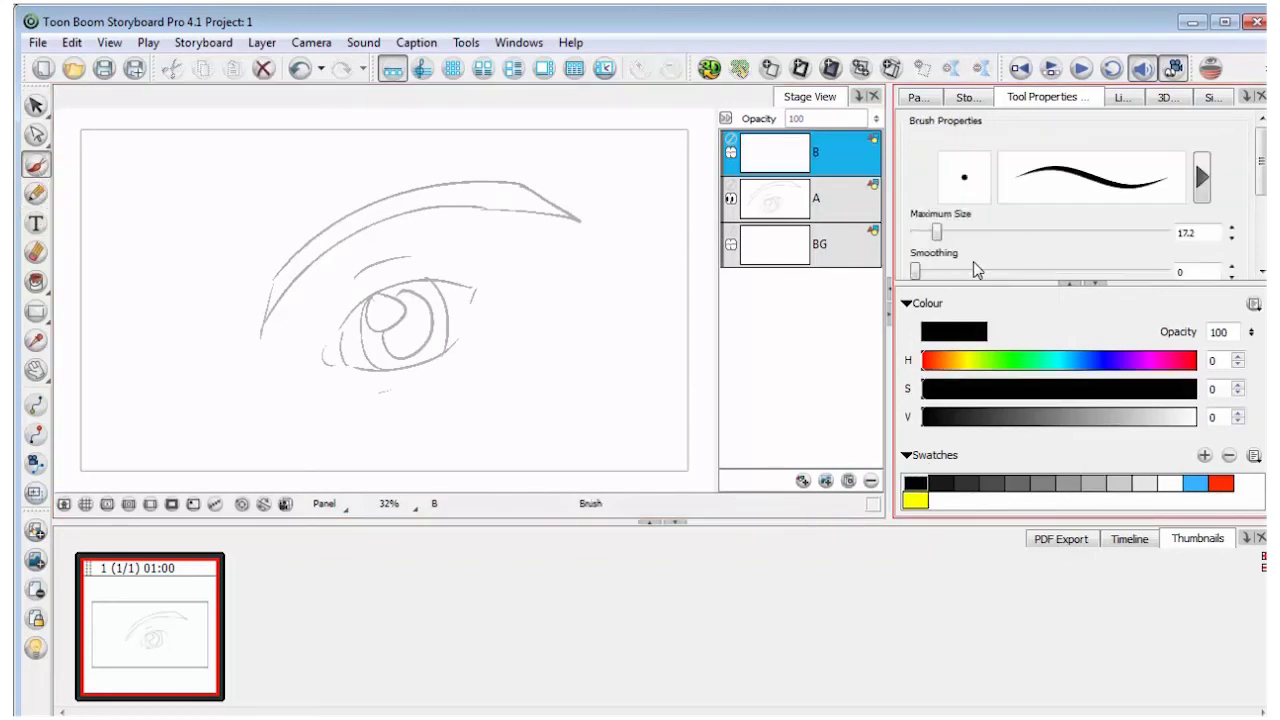
# Step: At brush size 21.8, ink the eyebrow, eyelids, iris, pupil and tear-duct curl in black
pyautogui.moveTo(940, 229); pyautogui.dragTo(948, 235)
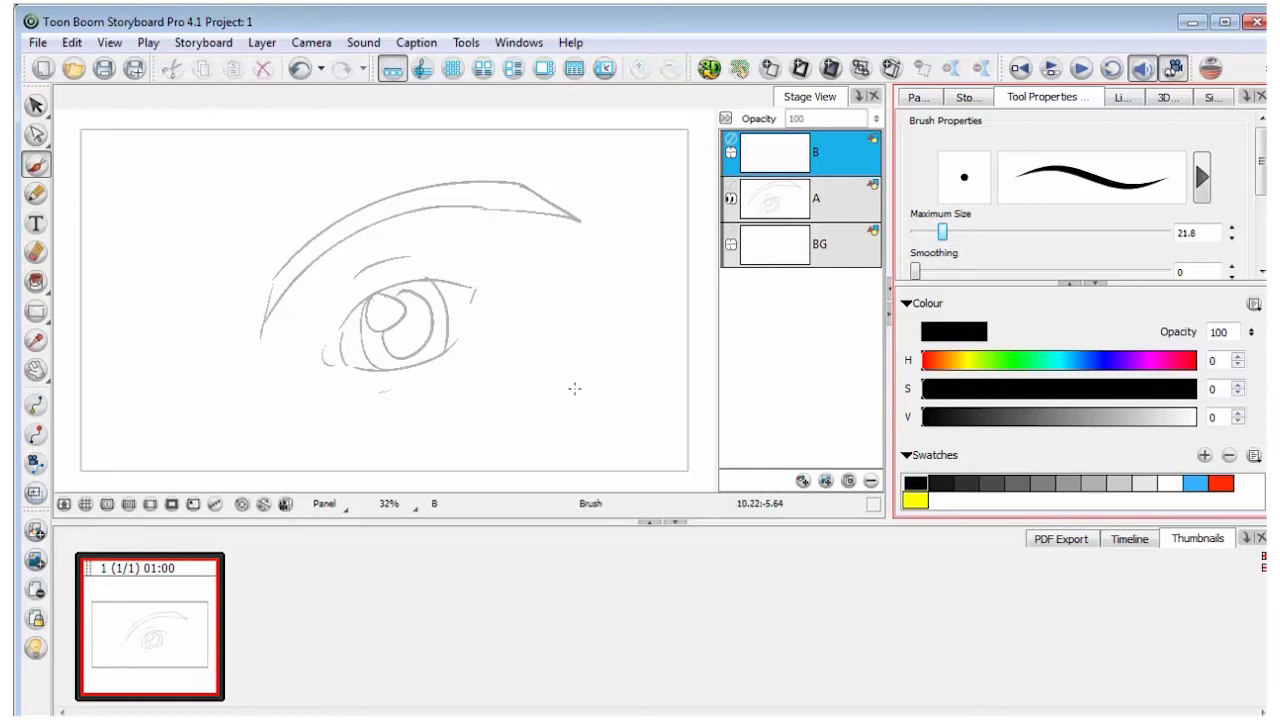
pyautogui.moveTo(262, 320)
pyautogui.mouseDown()
pyautogui.moveTo(585, 226)
pyautogui.moveTo(570, 217)
pyautogui.mouseUp()
pyautogui.moveTo(409, 254); pyautogui.dragTo(354, 279)
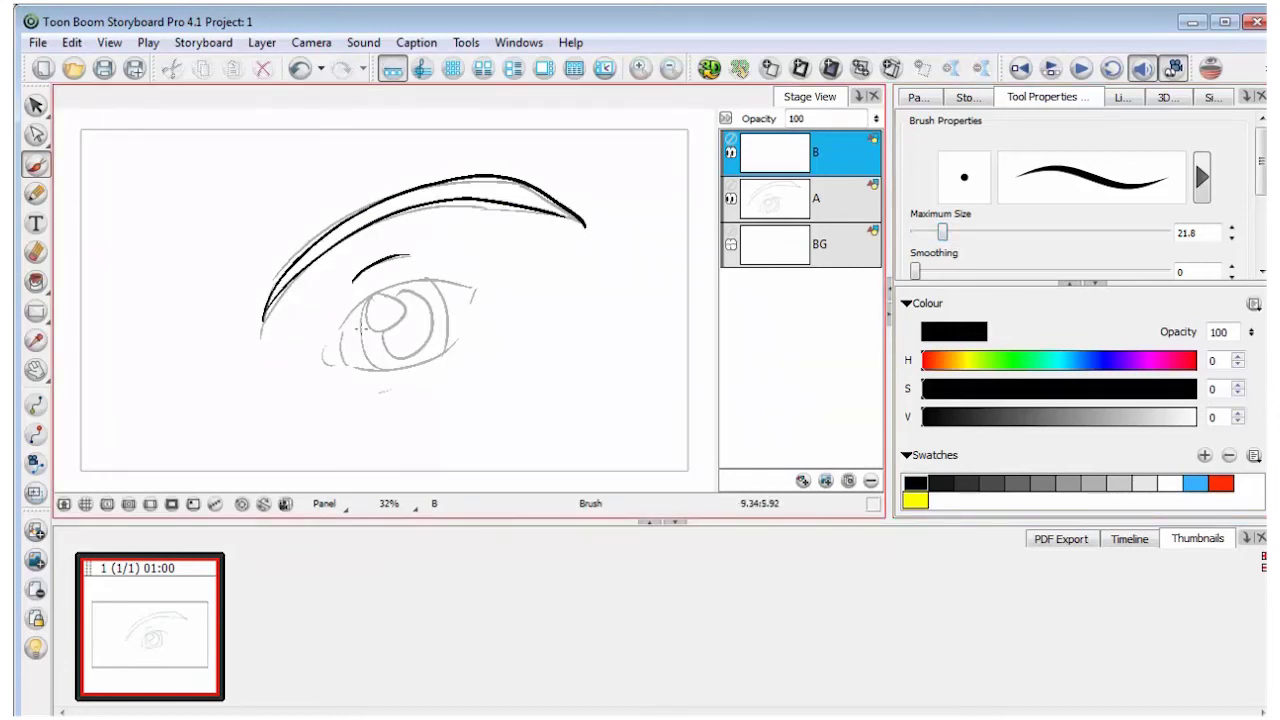
pyautogui.moveTo(344, 338)
pyautogui.mouseDown()
pyautogui.moveTo(368, 298)
pyautogui.moveTo(468, 306)
pyautogui.moveTo(405, 364)
pyautogui.moveTo(457, 335)
pyautogui.mouseUp()
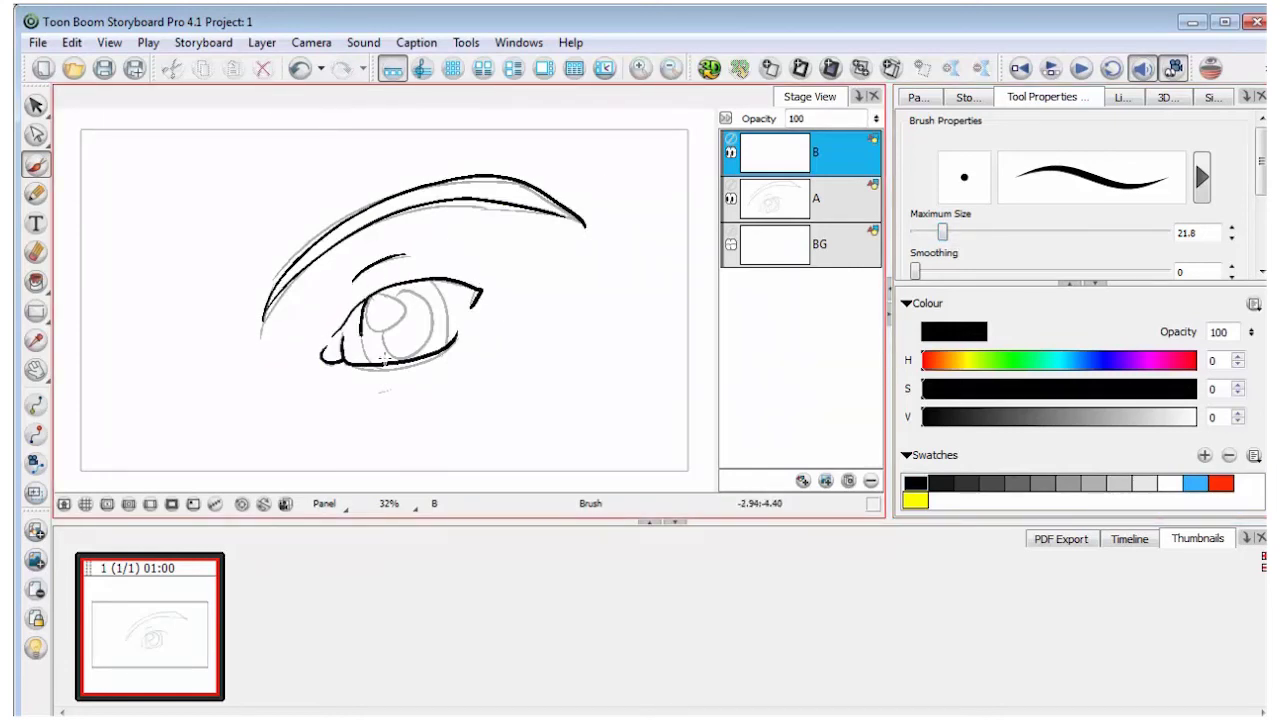
pyautogui.moveTo(384, 358)
pyautogui.mouseDown()
pyautogui.moveTo(429, 277)
pyautogui.moveTo(362, 300)
pyautogui.mouseUp()
pyautogui.moveTo(436, 282); pyautogui.dragTo(452, 344)
pyautogui.moveTo(395, 294); pyautogui.dragTo(390, 294)
pyautogui.moveTo(382, 350)
pyautogui.mouseDown()
pyautogui.moveTo(420, 338)
pyautogui.moveTo(405, 290)
pyautogui.mouseUp()
pyautogui.hotkey('ctrl', 'z')
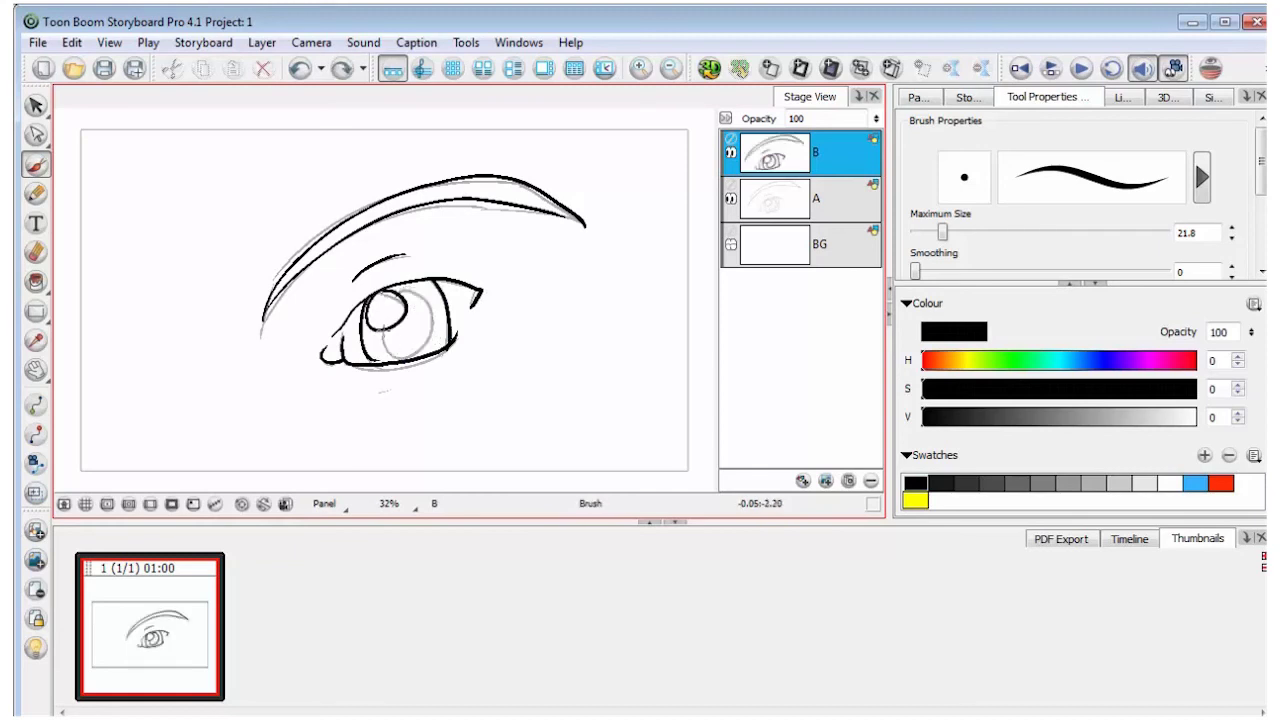
pyautogui.moveTo(384, 356)
pyautogui.mouseDown()
pyautogui.moveTo(430, 292)
pyautogui.moveTo(430, 334)
pyautogui.mouseUp()
pyautogui.moveTo(404, 290); pyautogui.dragTo(394, 298)
pyautogui.moveTo(344, 346); pyautogui.dragTo(330, 356)
# Step: Toggle layers A and B on and off to compare the ink with the sketch
pyautogui.click(731, 198)
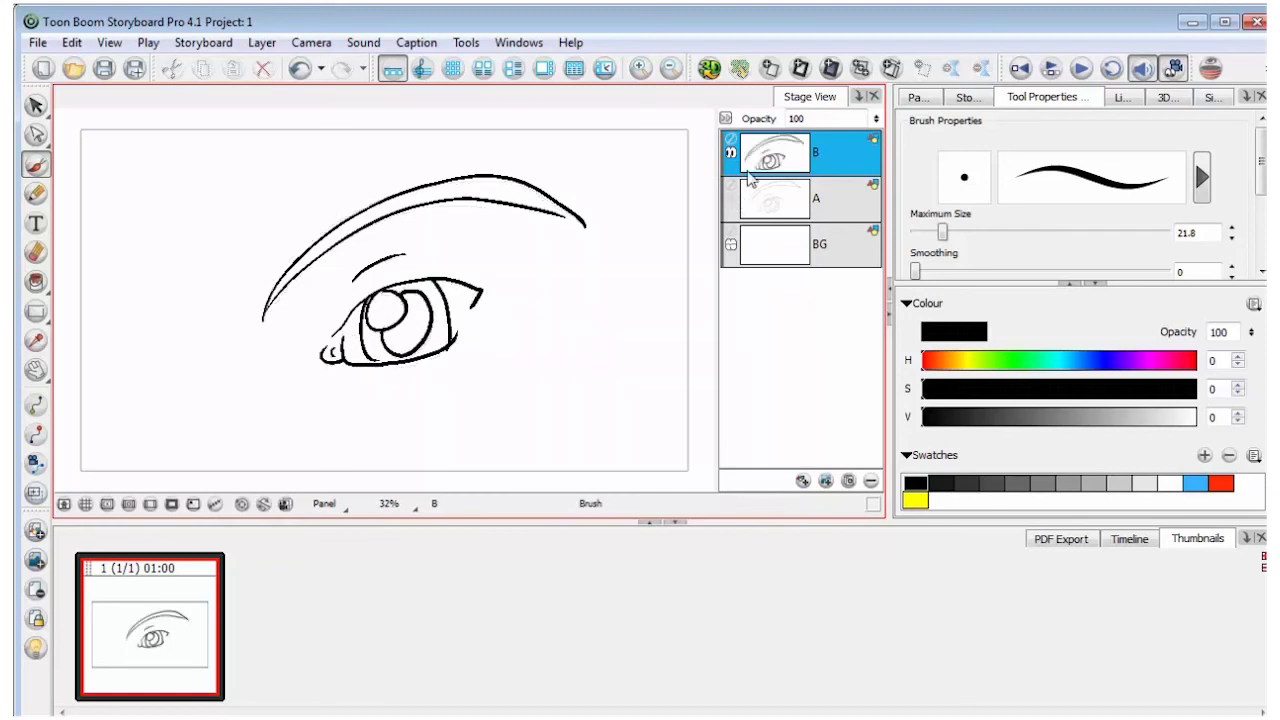
pyautogui.click(731, 198)
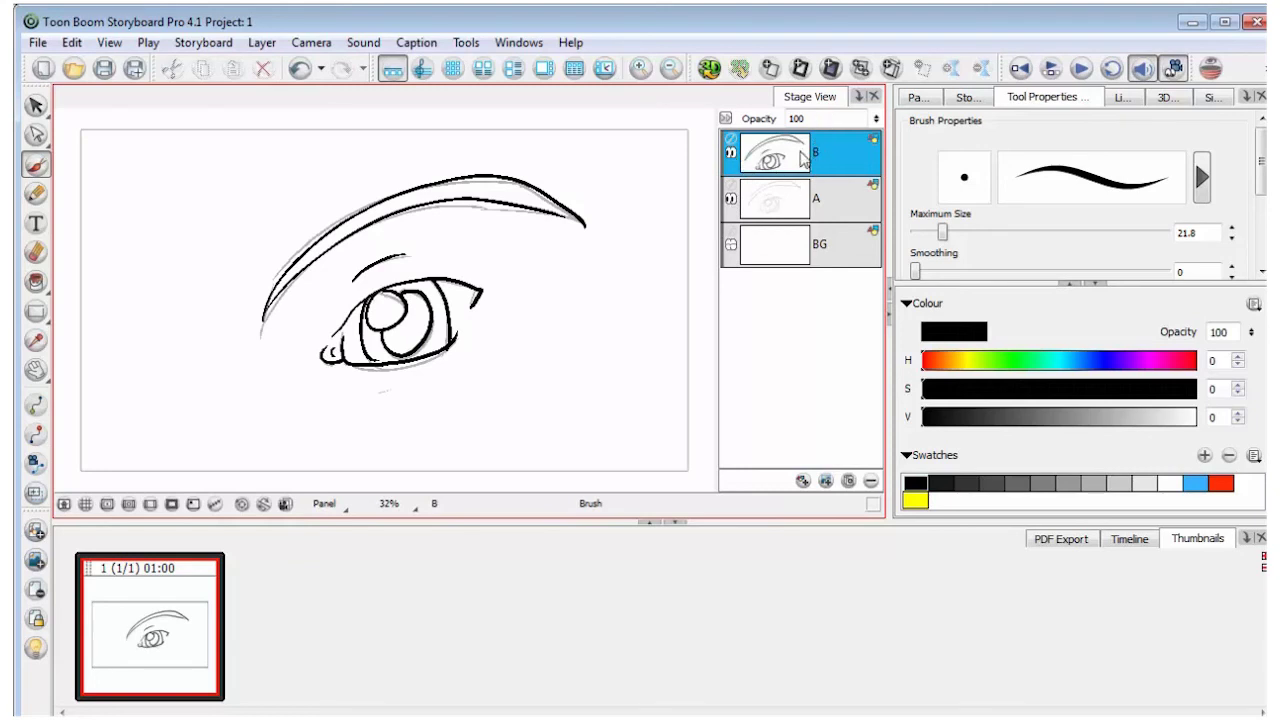
pyautogui.click(731, 152)
pyautogui.click(731, 152)
pyautogui.click(731, 199)
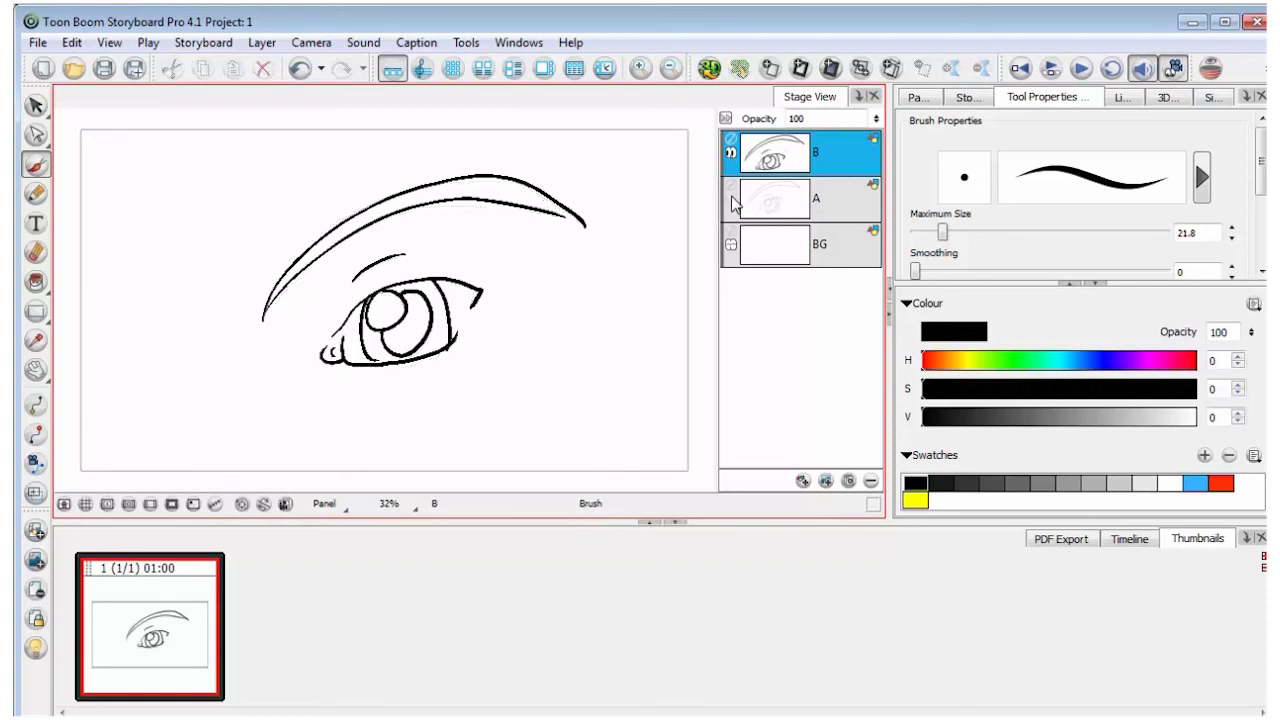
pyautogui.click(733, 195)
pyautogui.click(731, 198)
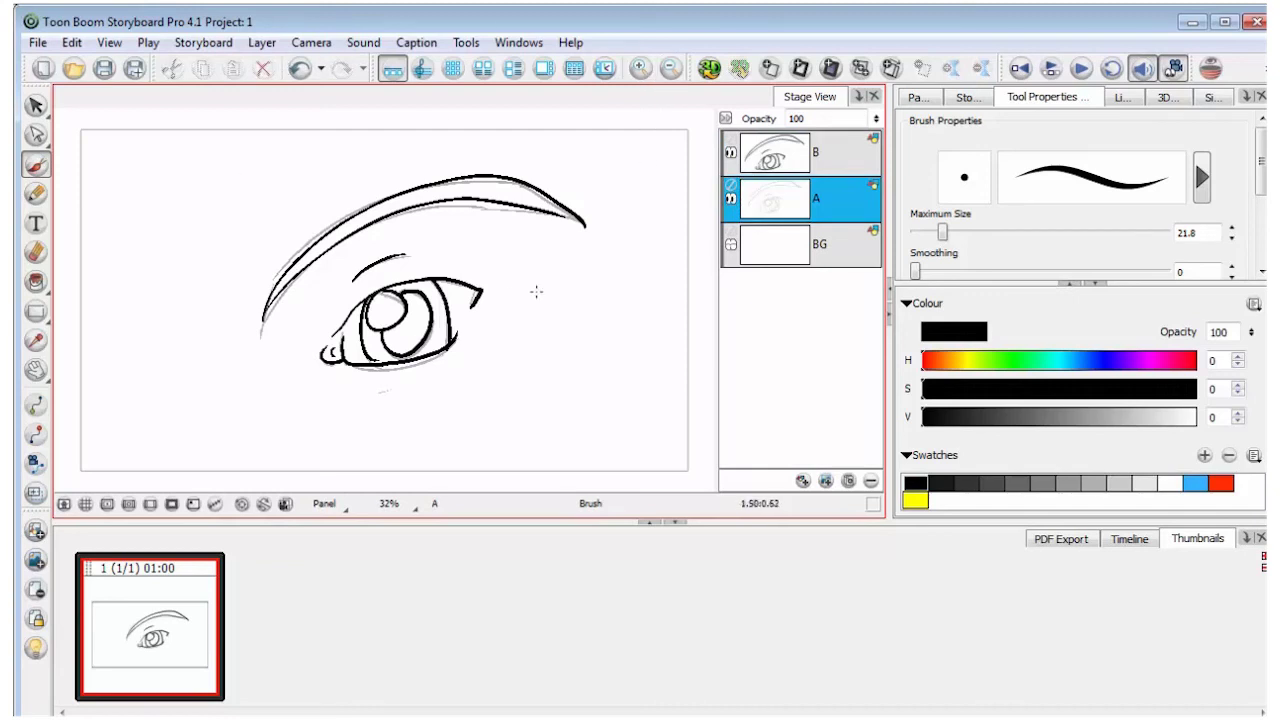
pyautogui.click(732, 155)
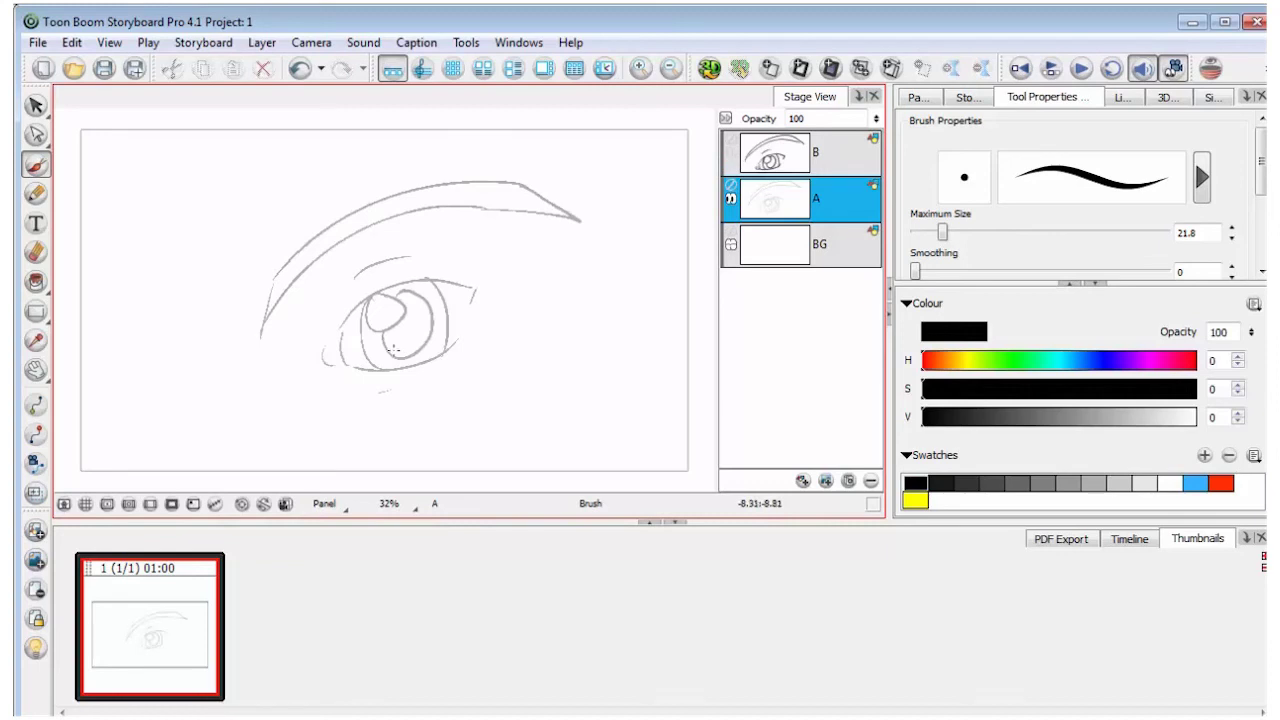
pyautogui.click(732, 155)
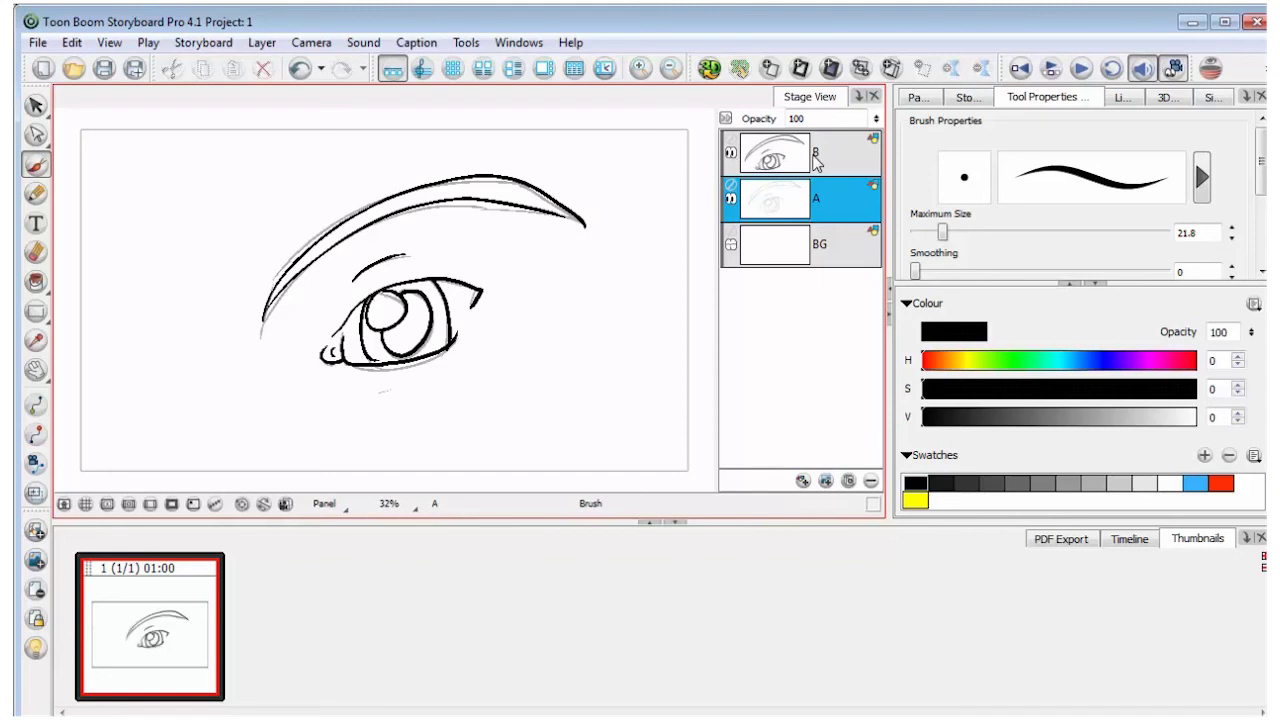
# Step: Delete layer B and export the scene to Toon Boom Harmony
pyautogui.rightClick(836, 154)
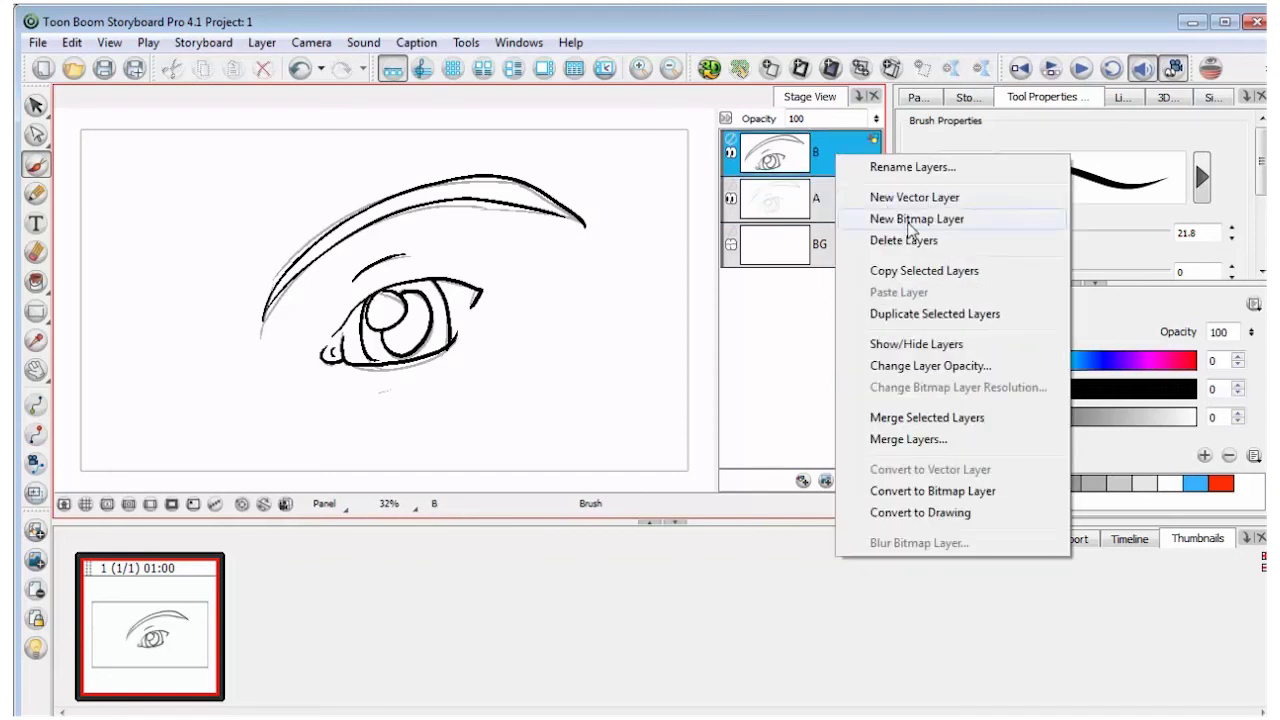
pyautogui.click(905, 240)
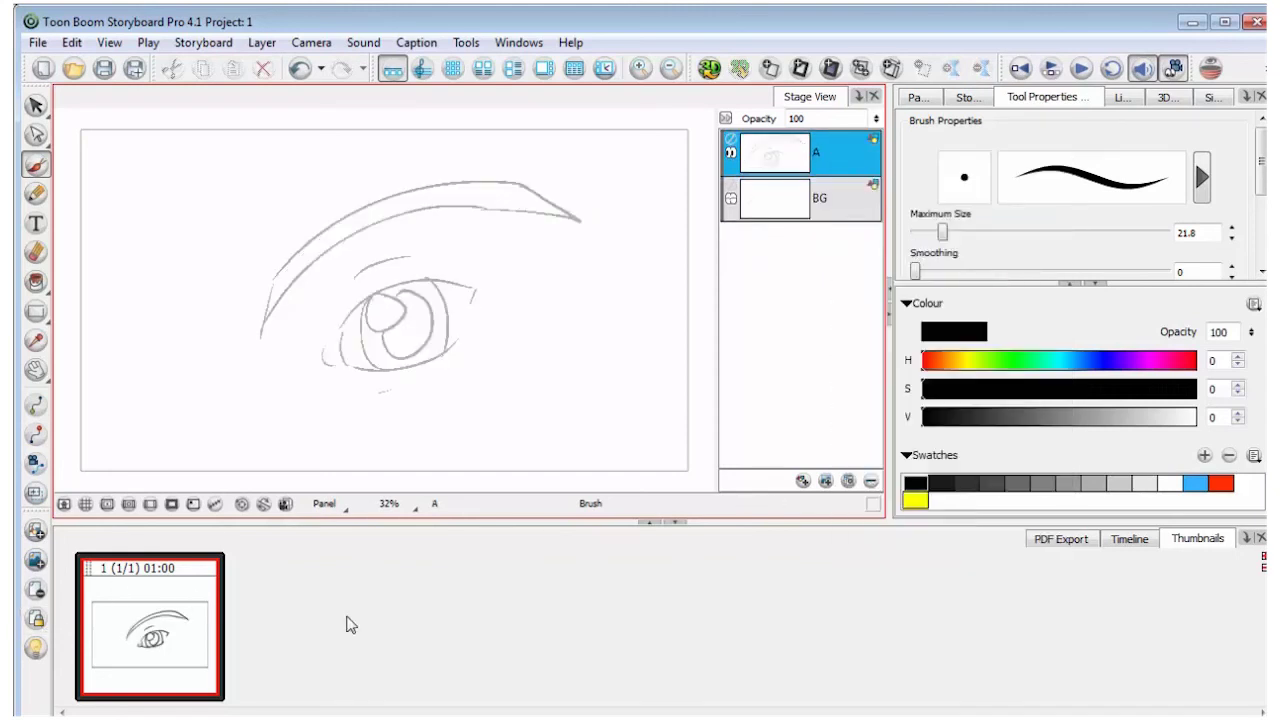
pyautogui.click(37, 42)
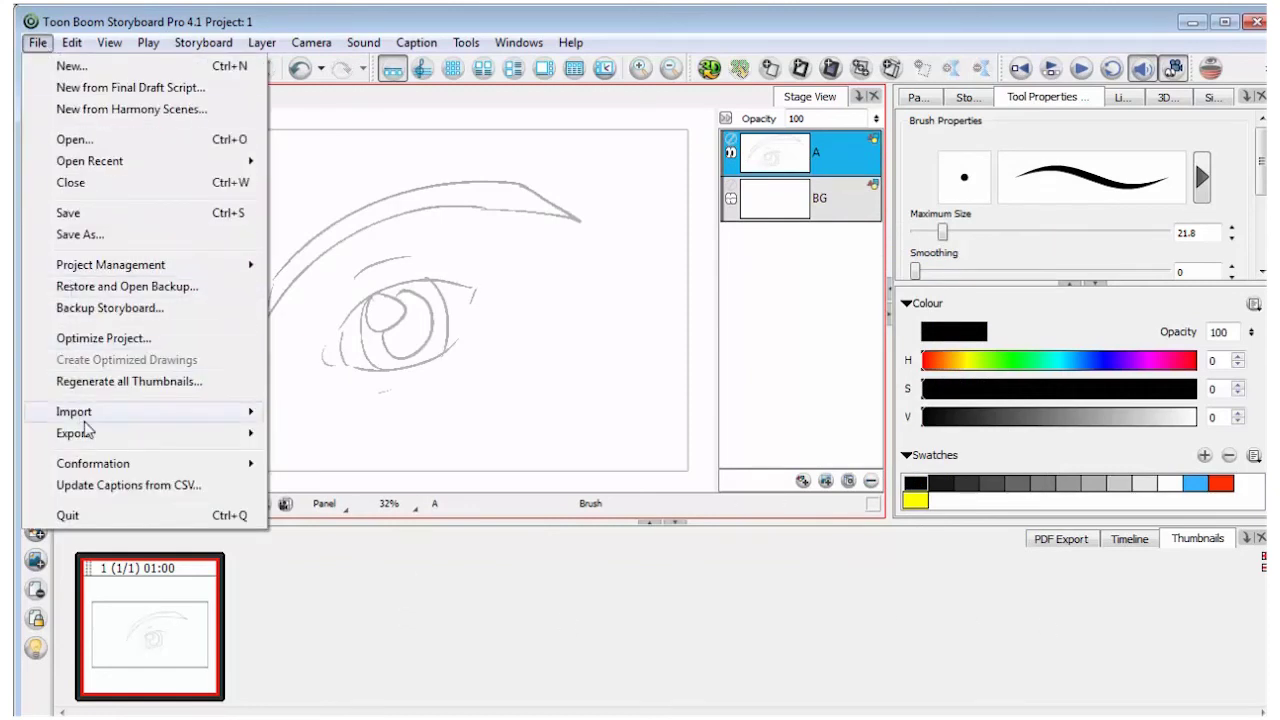
pyautogui.moveTo(126, 434)
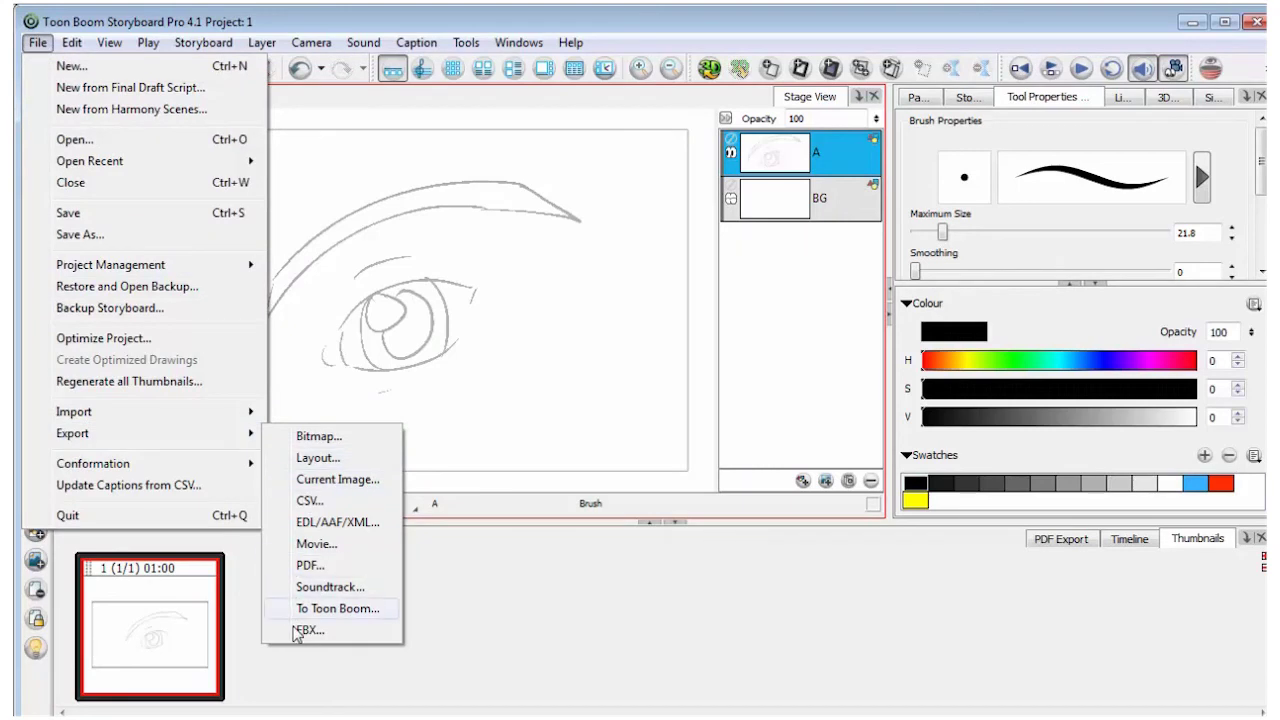
pyautogui.click(331, 609)
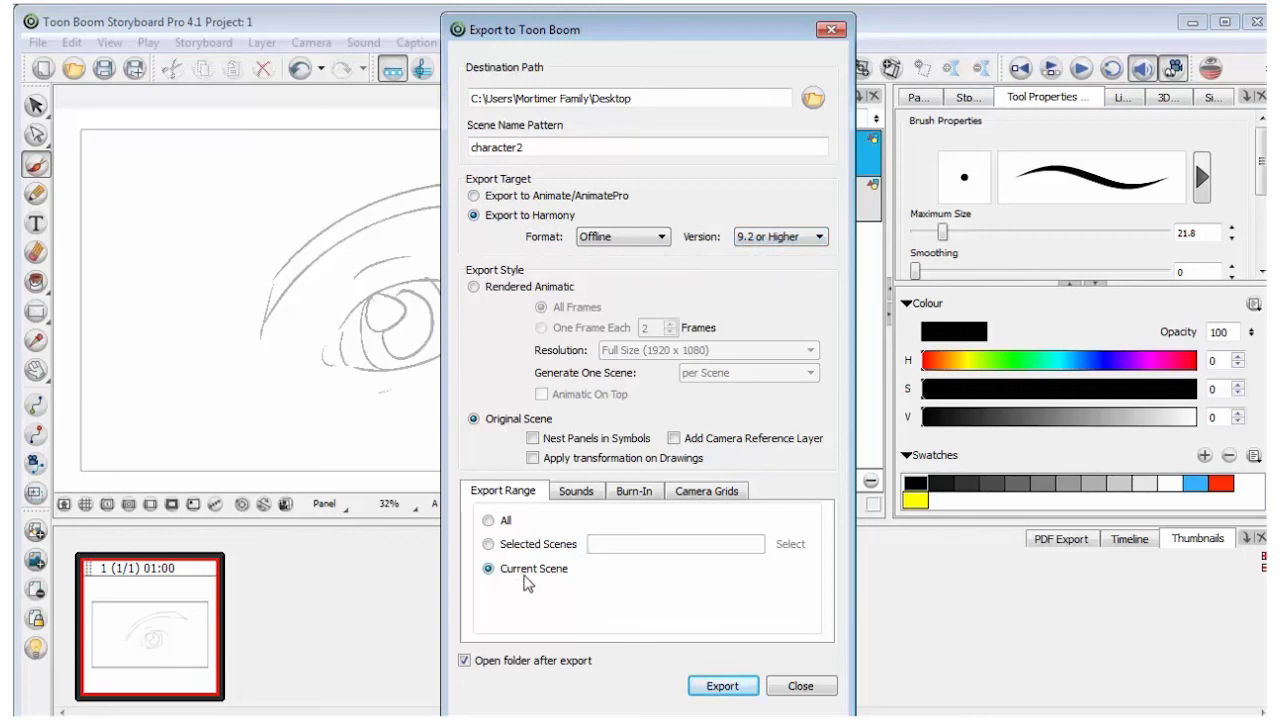
pyautogui.click(718, 690)
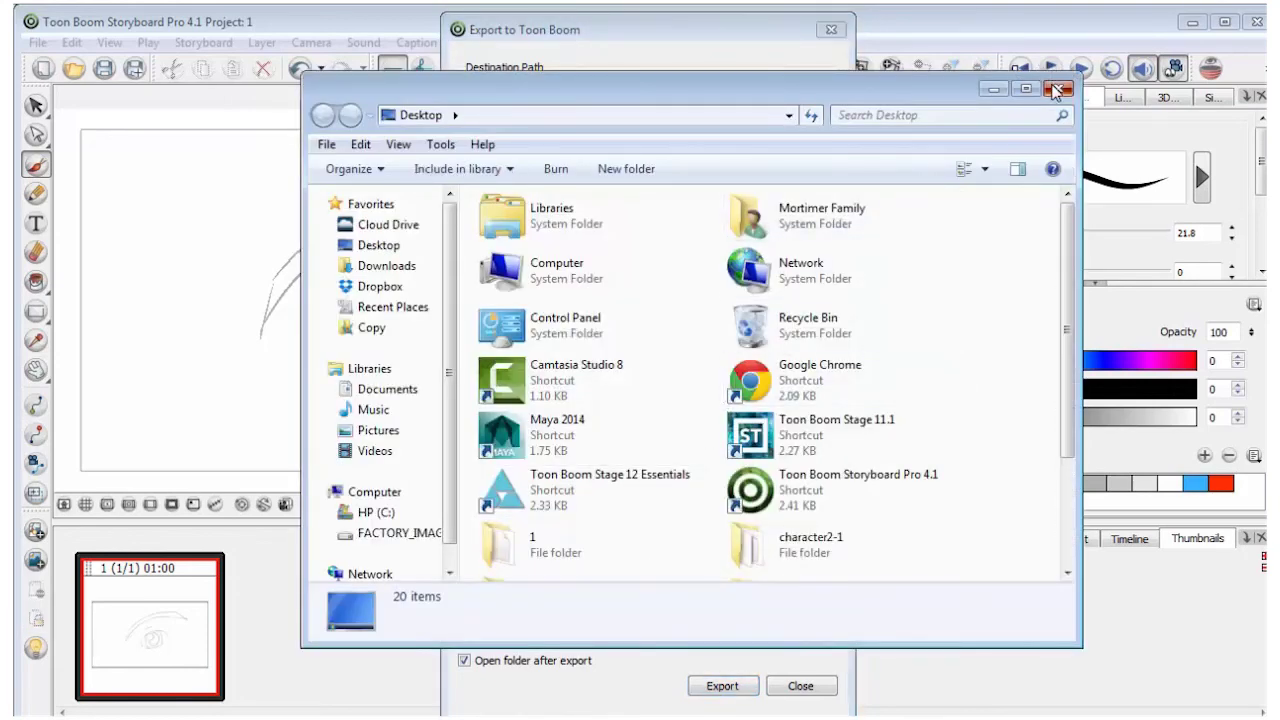
pyautogui.click(622, 405)
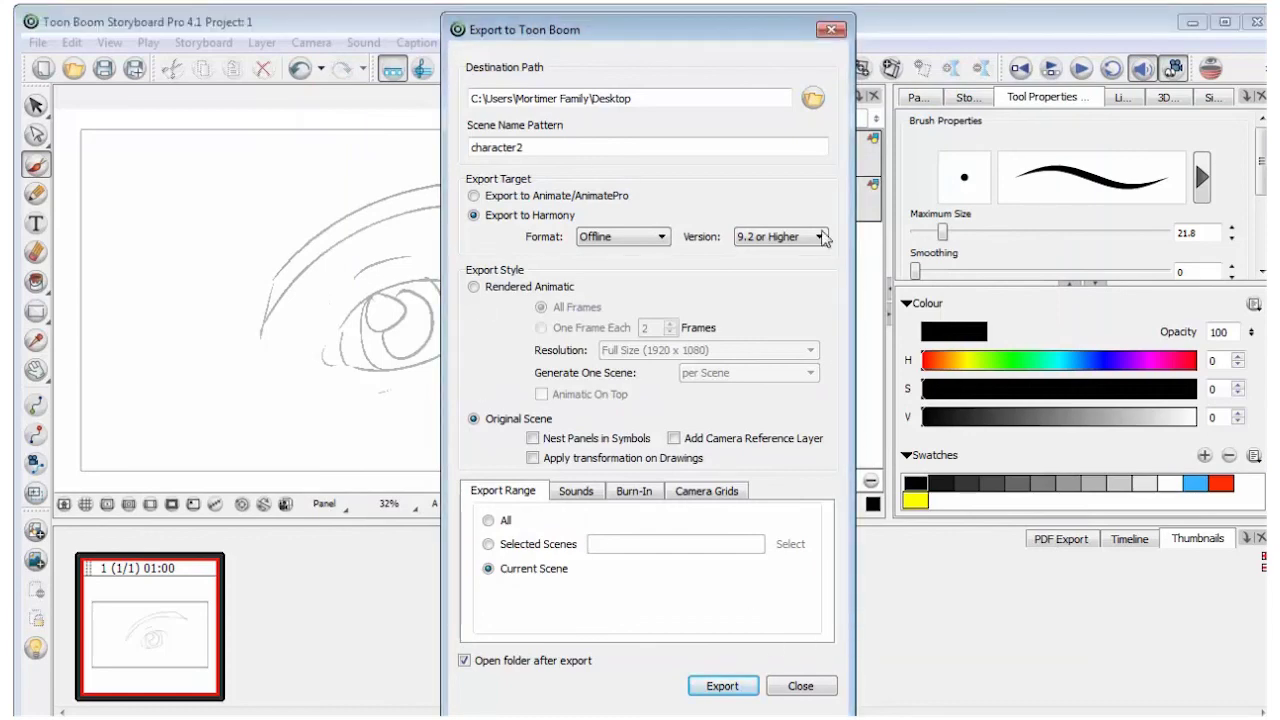
pyautogui.click(831, 30)
# Step: Save the project under the name '3'
pyautogui.click(37, 42)
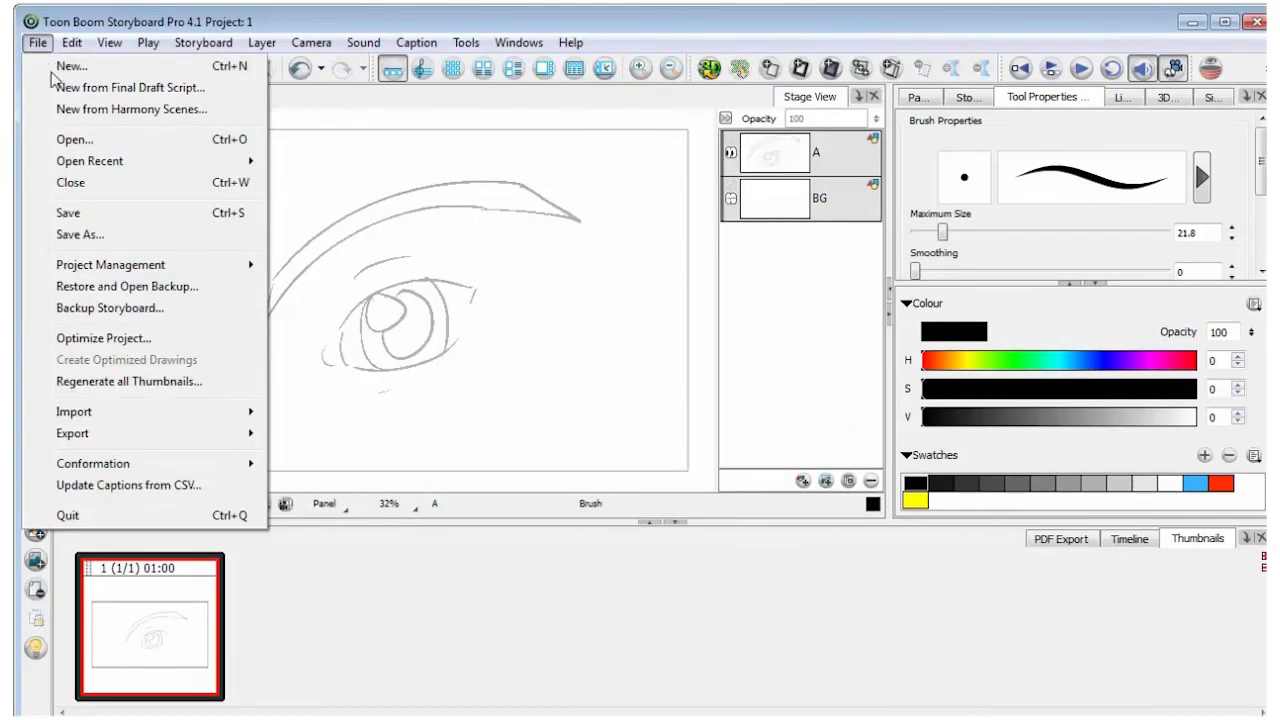
pyautogui.click(89, 235)
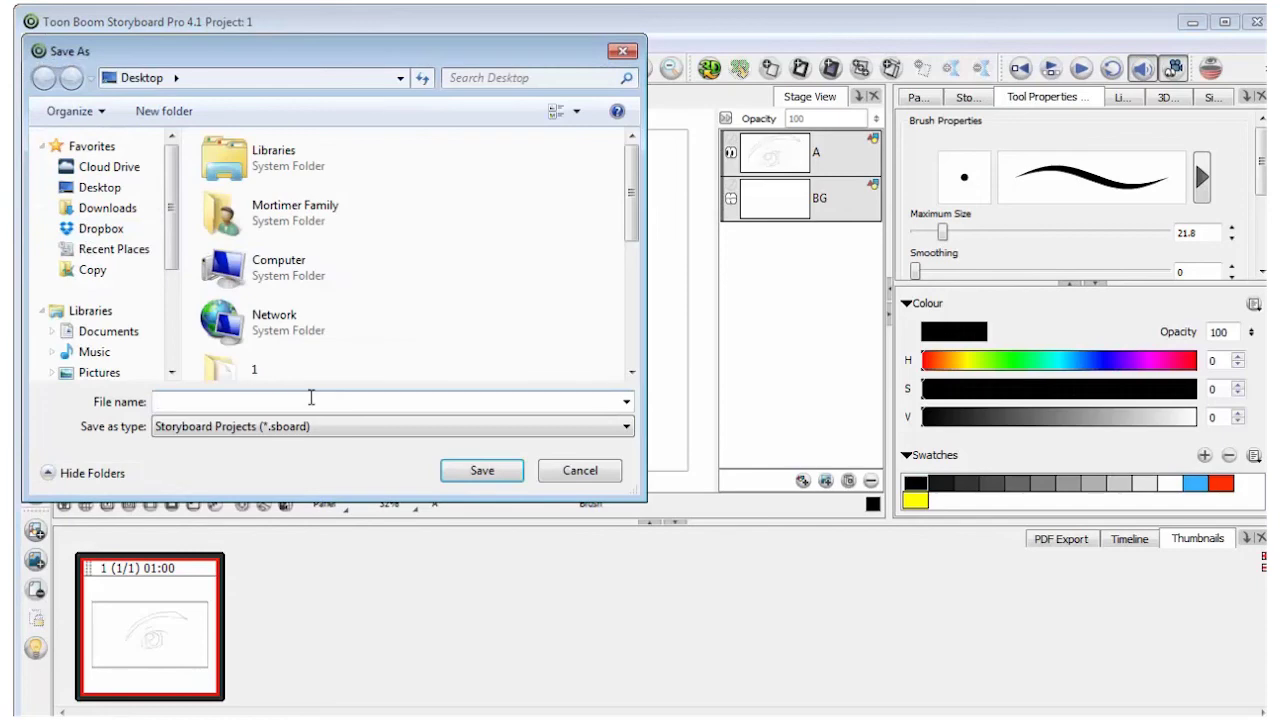
pyautogui.write('3')
pyautogui.press('Return')
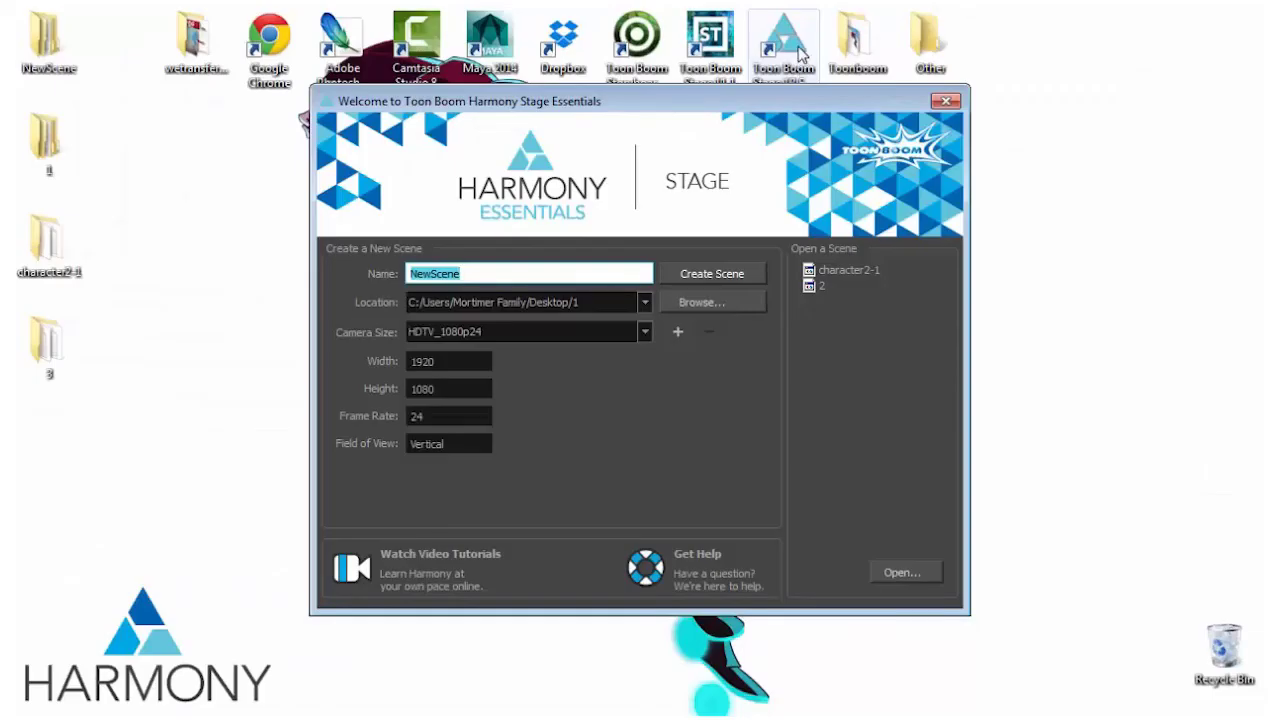
# Step: Open character2-1.xstage from the character2-1 folder on the Desktop
pyautogui.click(902, 572)
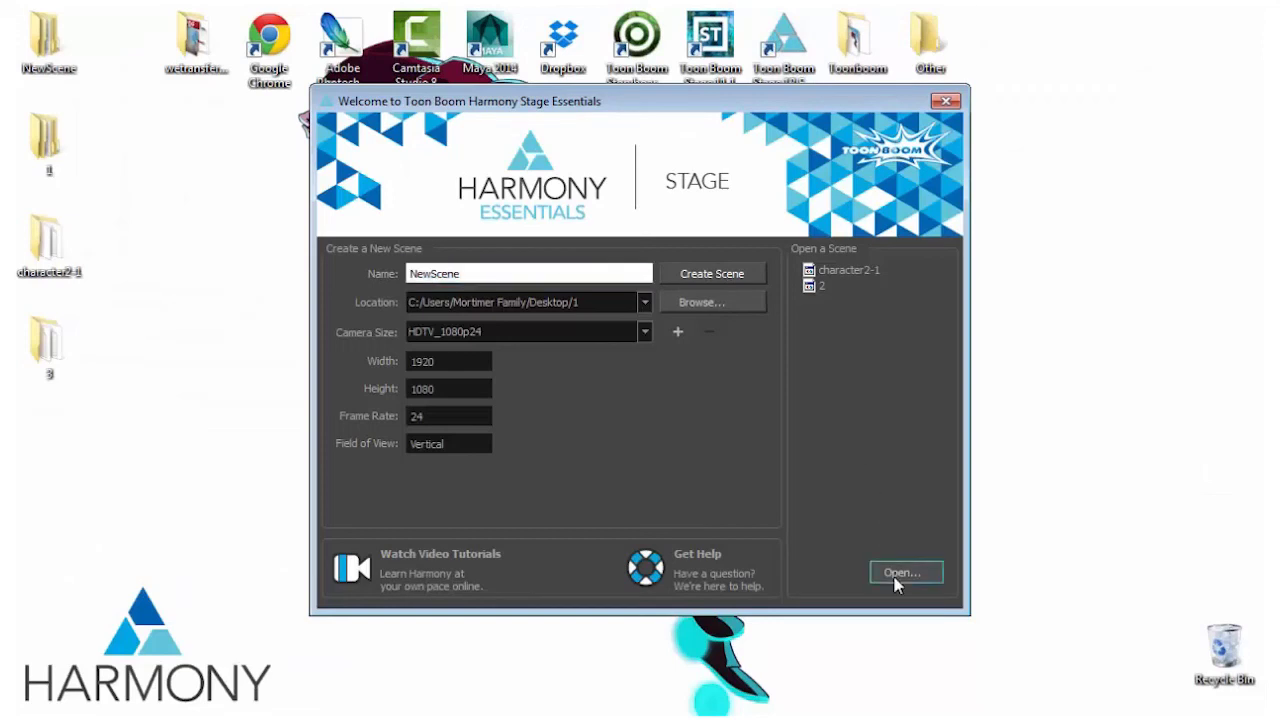
pyautogui.click(419, 267)
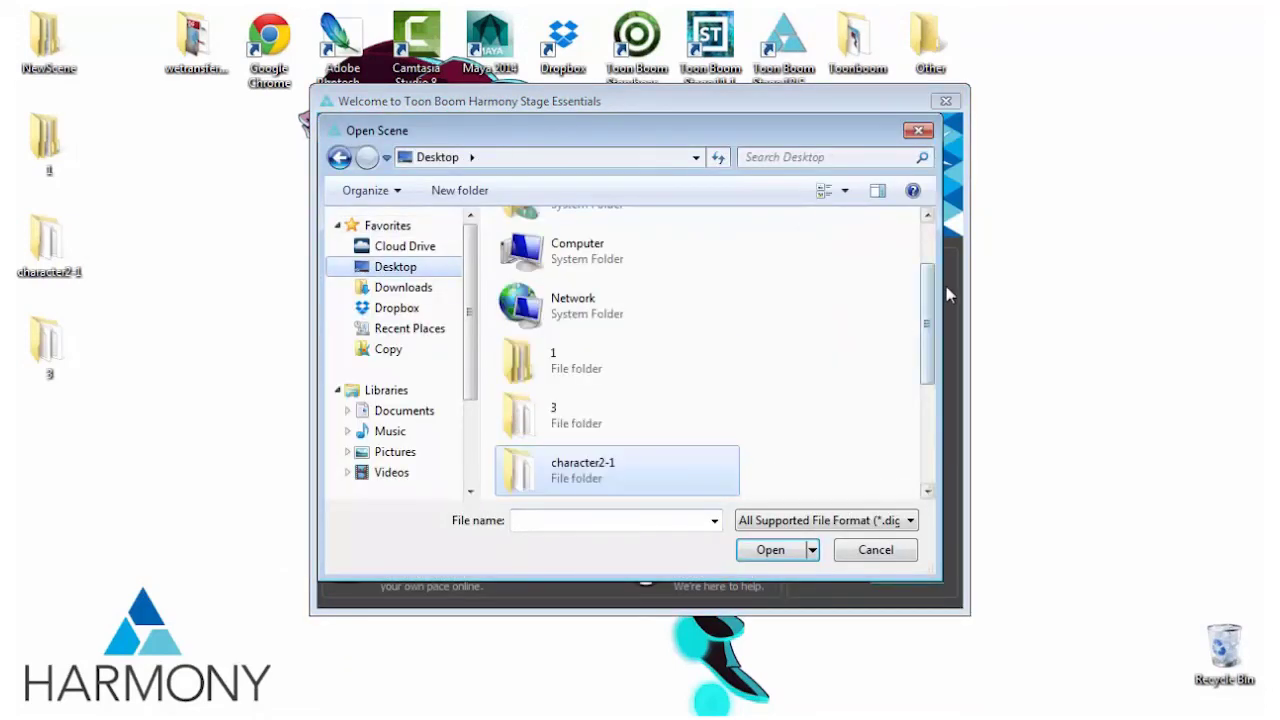
pyautogui.scroll(-1, 928, 290)
pyautogui.doubleClick(630, 410)
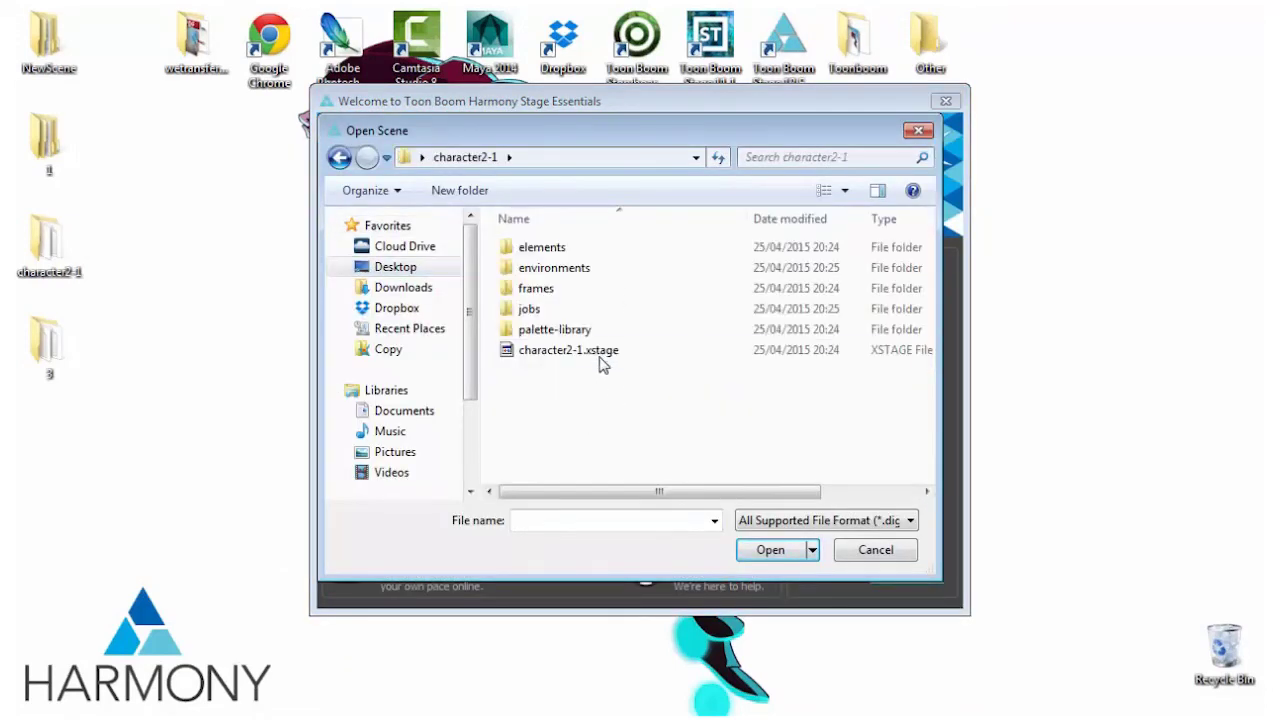
pyautogui.click(603, 352)
pyautogui.click(770, 556)
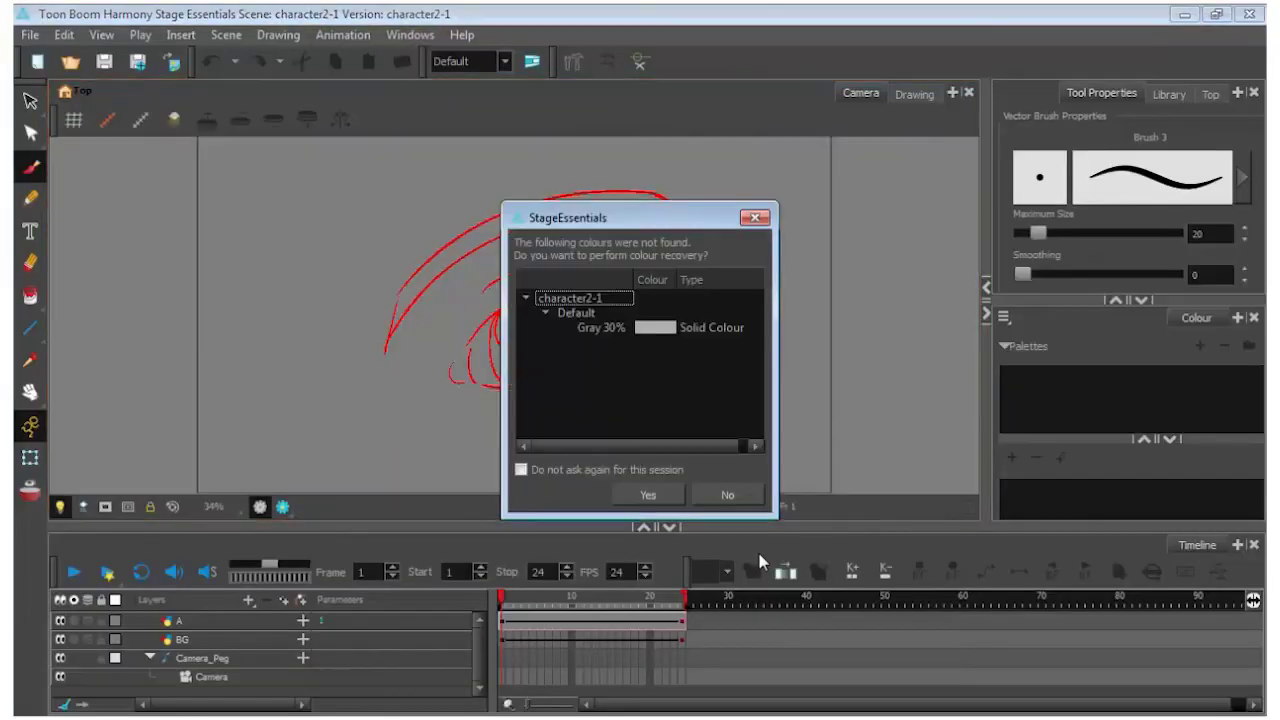
# Step: Accept recovery of the missing Gray 30% colour so the sketch shows grey
pyautogui.click(664, 500)
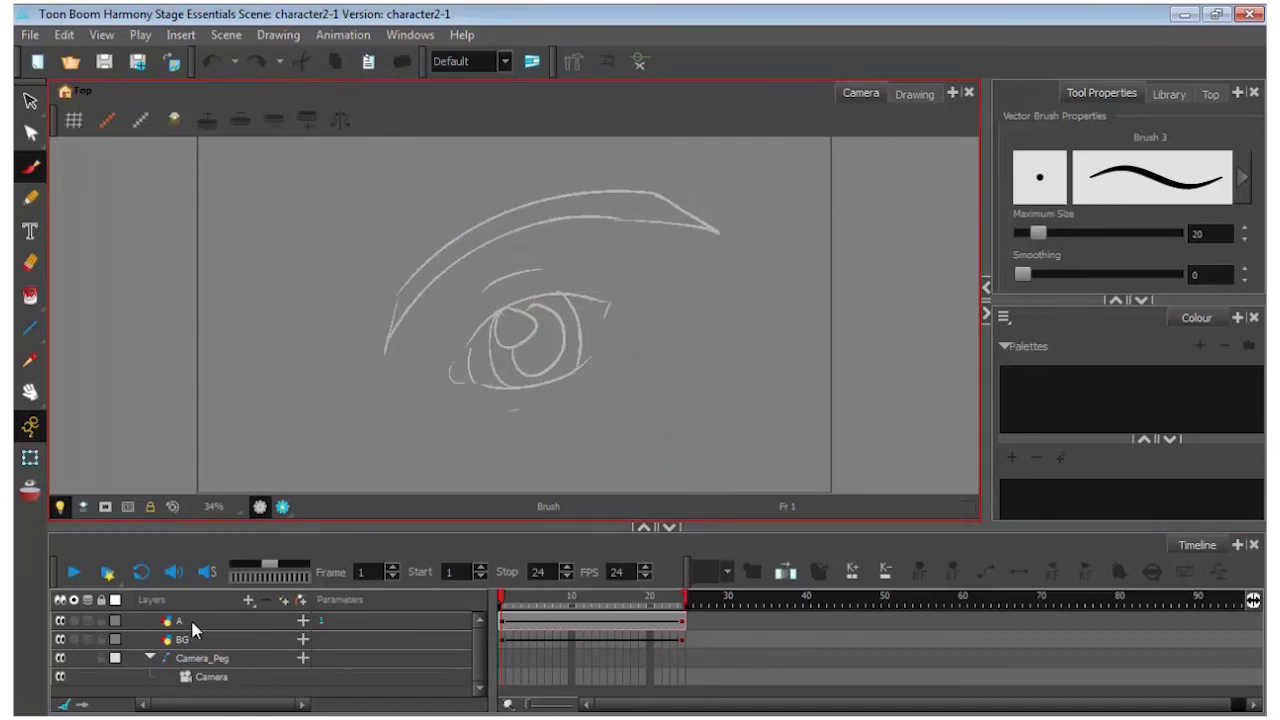
# Step: Add a new layer named Drawing in the Harmony Timeline and move it above layer A
pyautogui.click(249, 601)
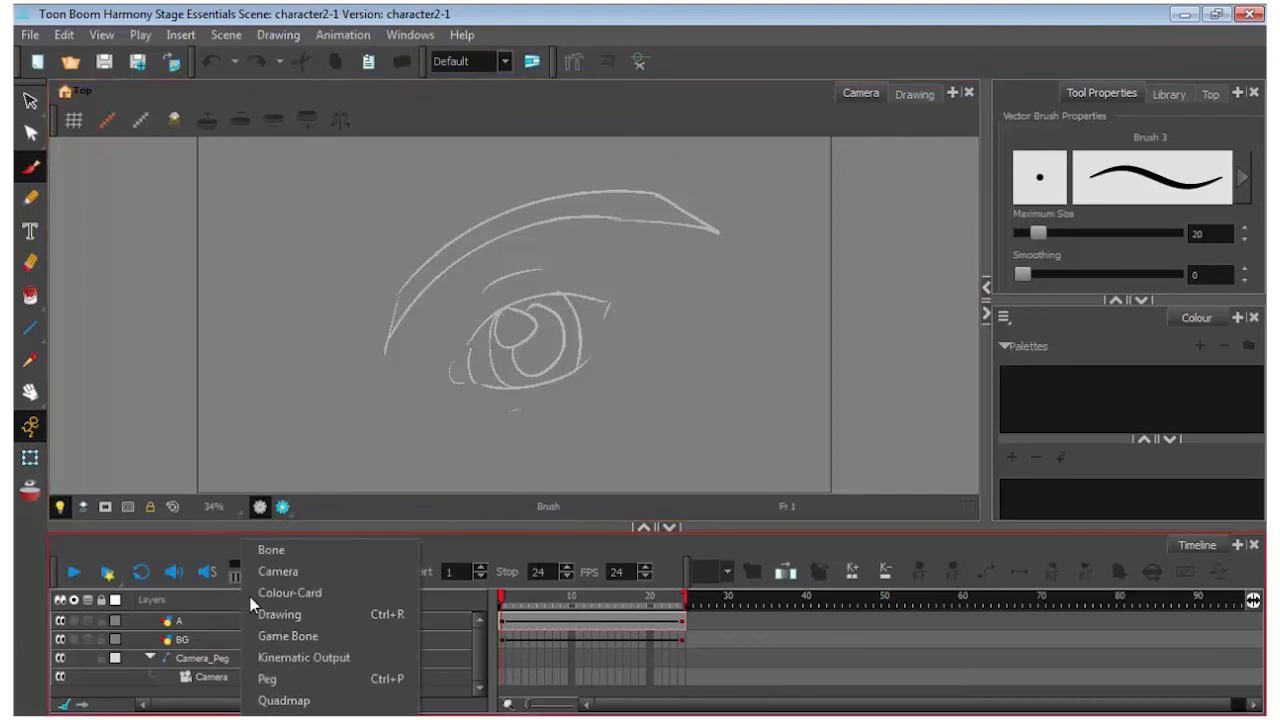
pyautogui.click(277, 613)
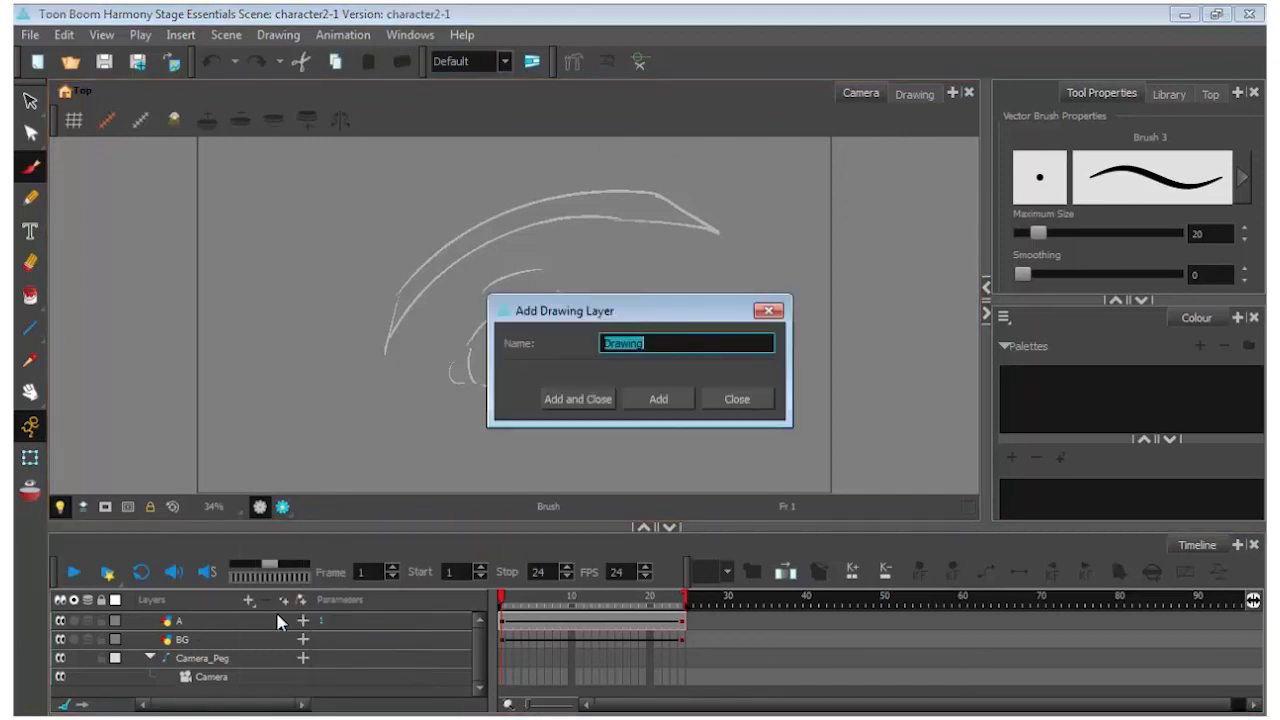
pyautogui.click(586, 402)
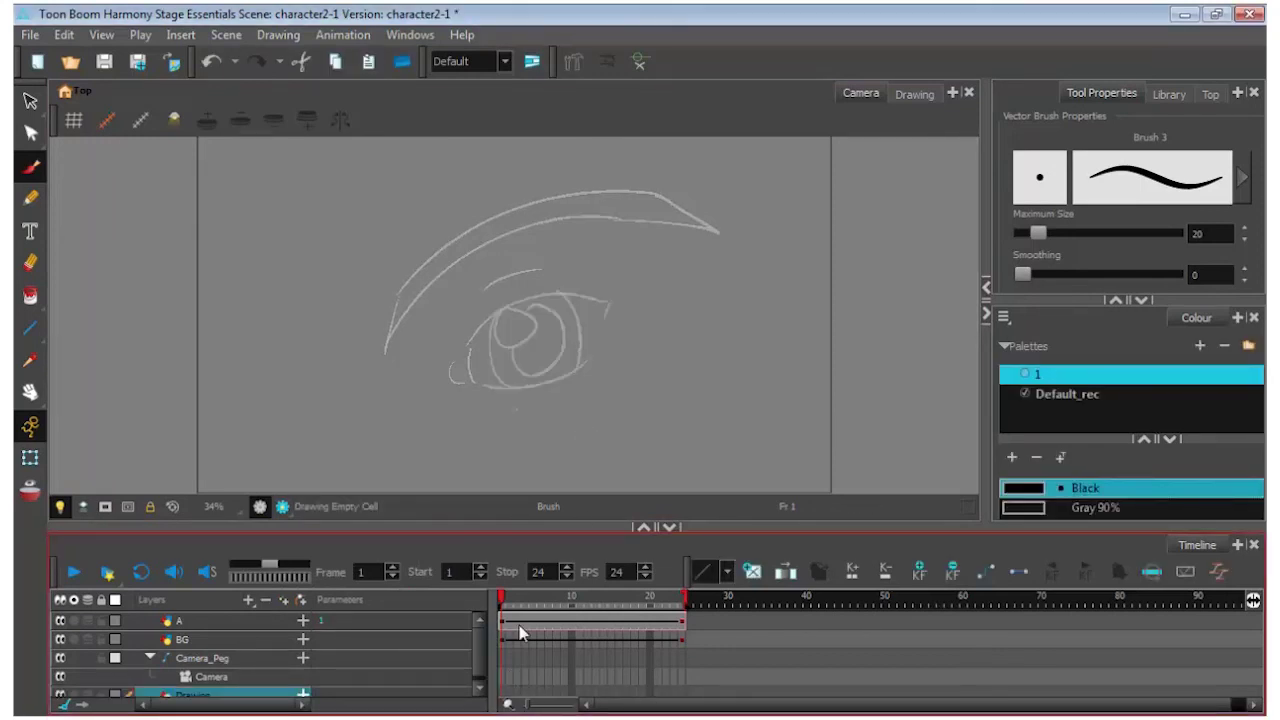
pyautogui.moveTo(231, 694); pyautogui.dragTo(227, 612)
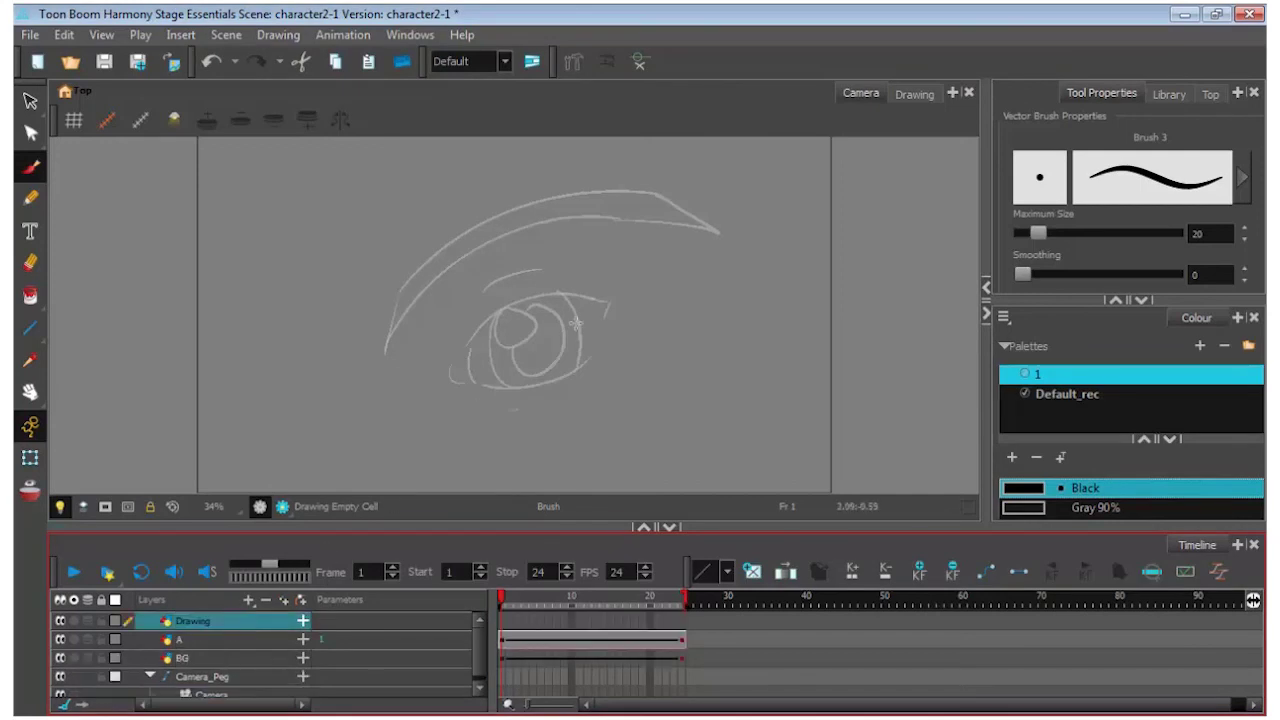